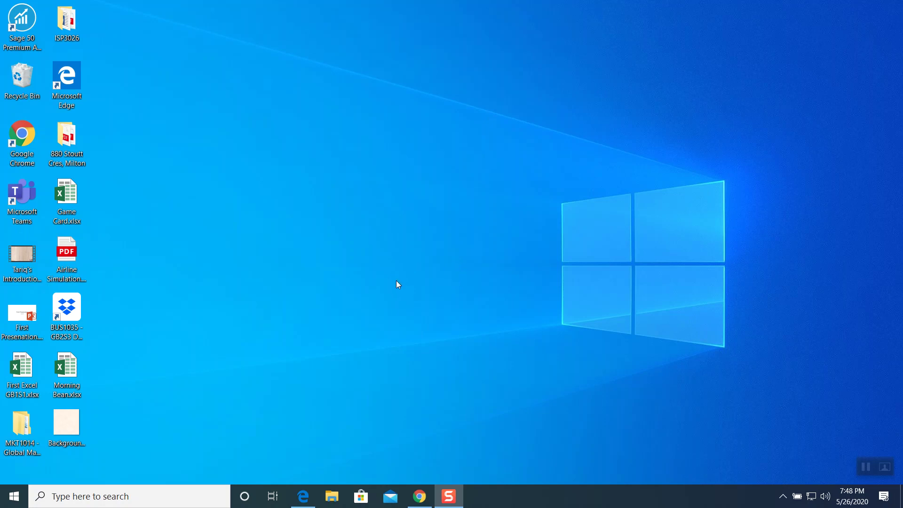
In Chrome's Schoology materials, open the Week # 3 Murals folder and its Data File Link item.
click(427, 493)
scroll(394, 224, up, 2)
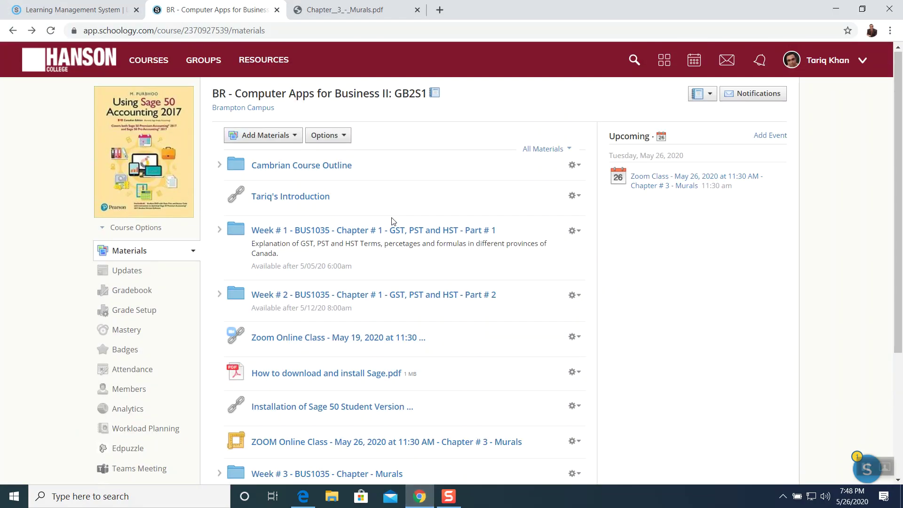
scroll(395, 206, down, 2)
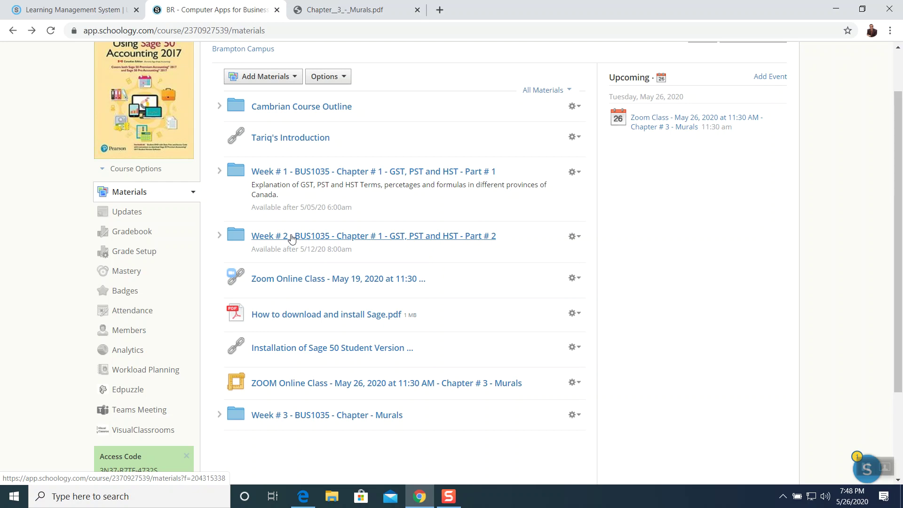
click(309, 416)
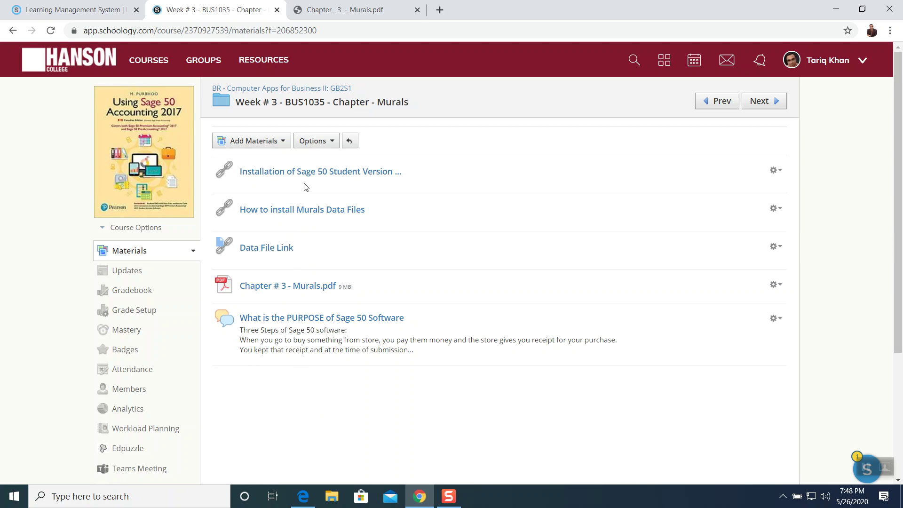
mouse_move(299, 233)
click(264, 248)
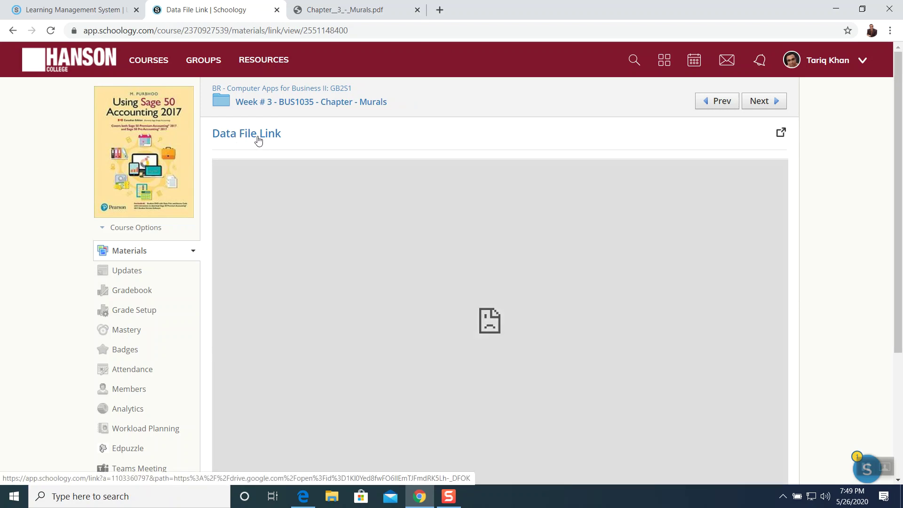
Open the data file in Google Drive and download Chapter Murals.zip.
click(253, 136)
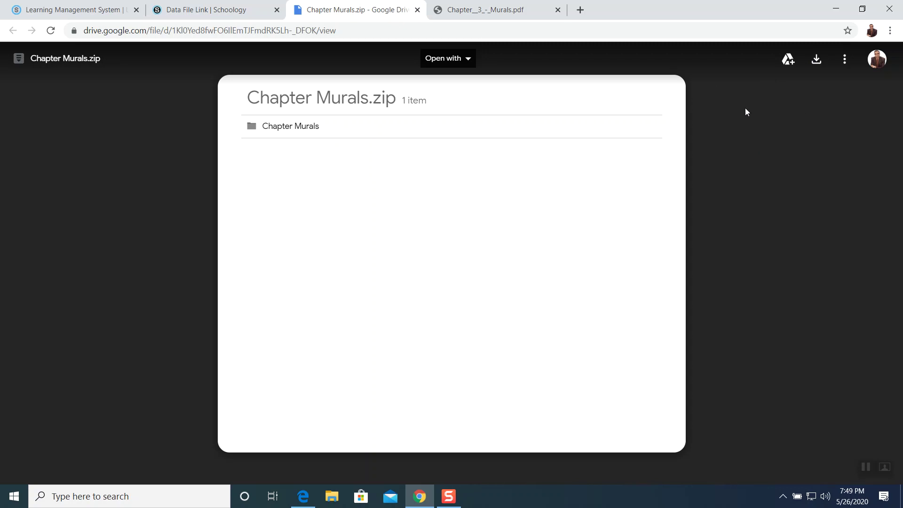
click(820, 66)
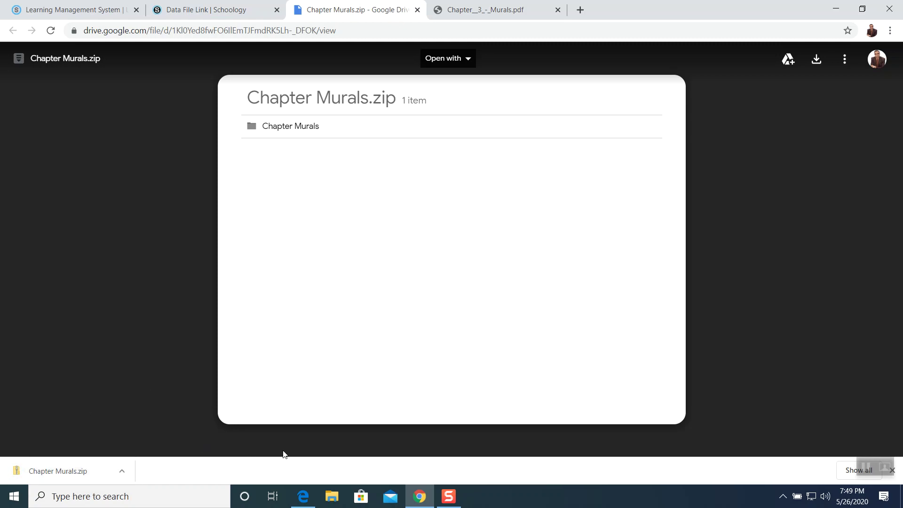
click(332, 496)
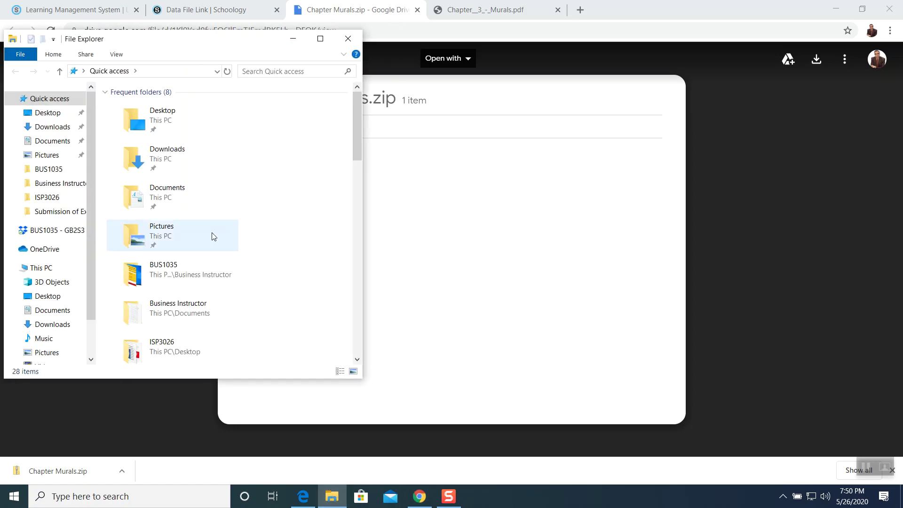
Open This PC maximized and show the Downloads folder as extra large icons.
click(348, 41)
click(833, 6)
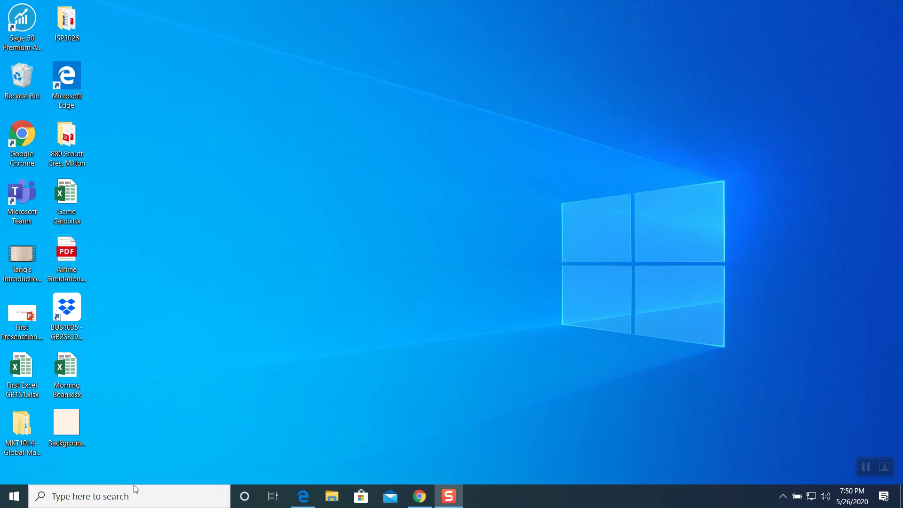
click(116, 497)
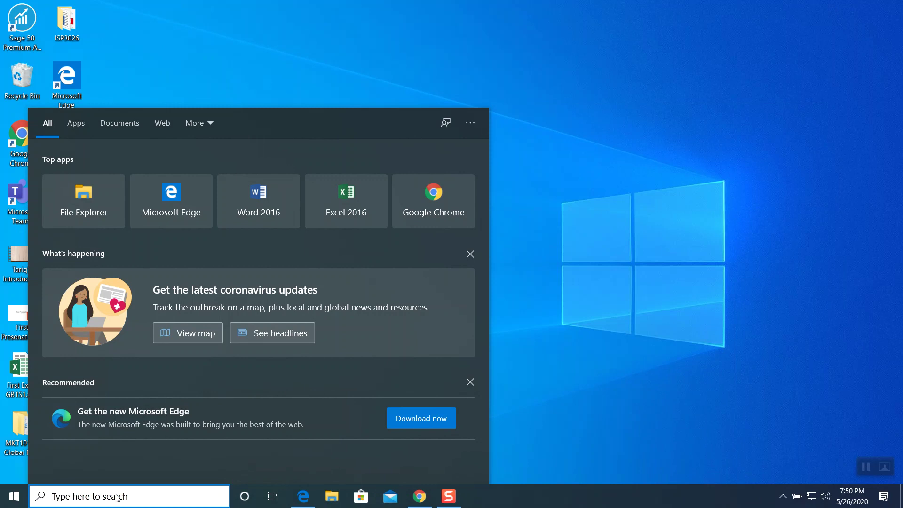
text(pc)
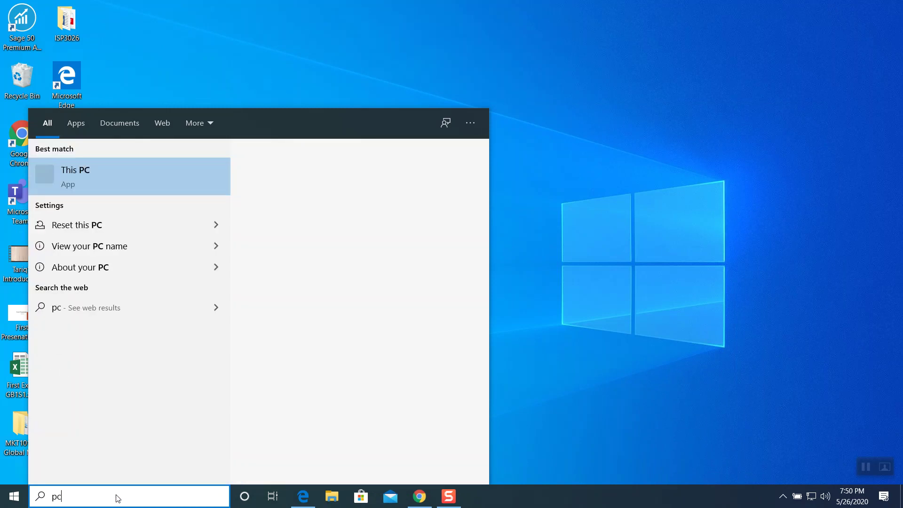
click(116, 175)
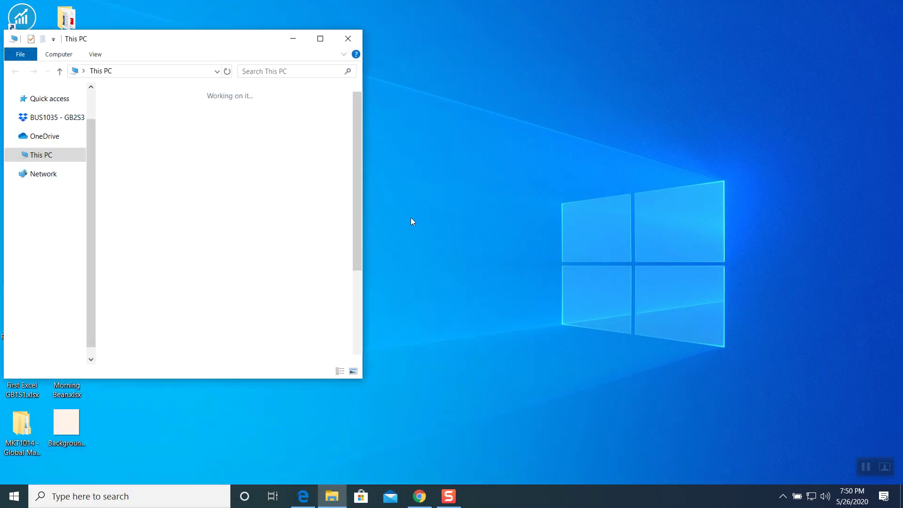
click(320, 39)
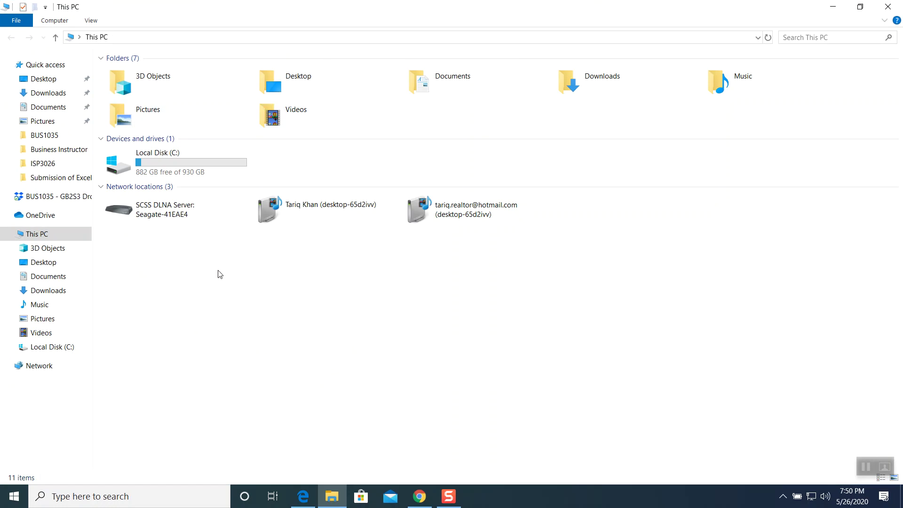
click(53, 98)
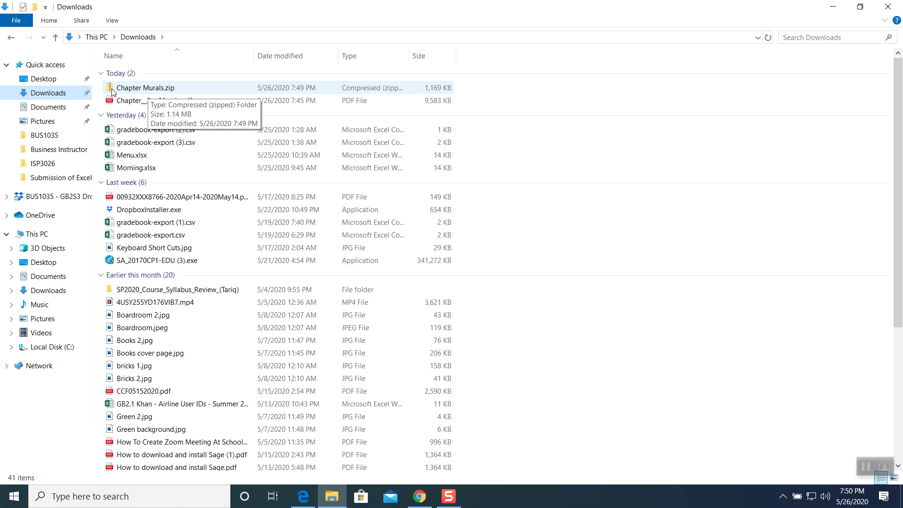
click(112, 20)
click(123, 37)
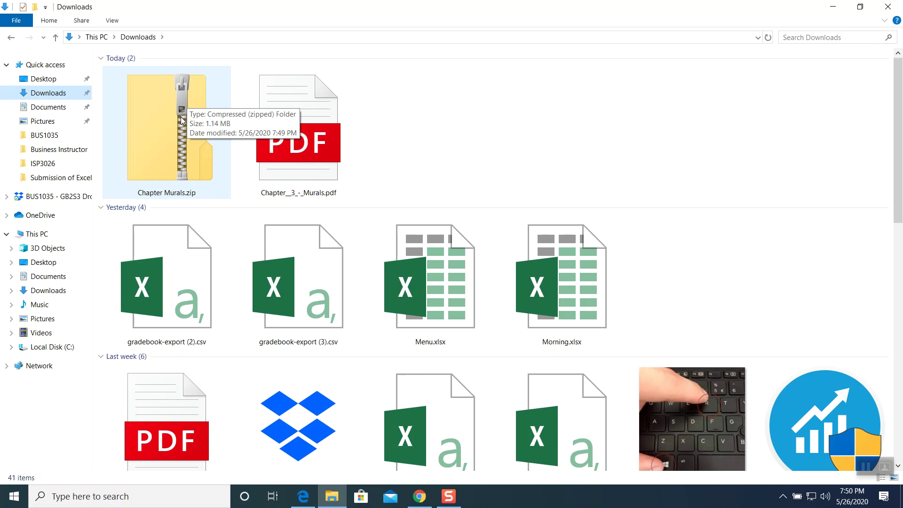
Extract Chapter Murals.zip into a Chapter Murals folder in Downloads and open it.
click(182, 120)
right_click(182, 121)
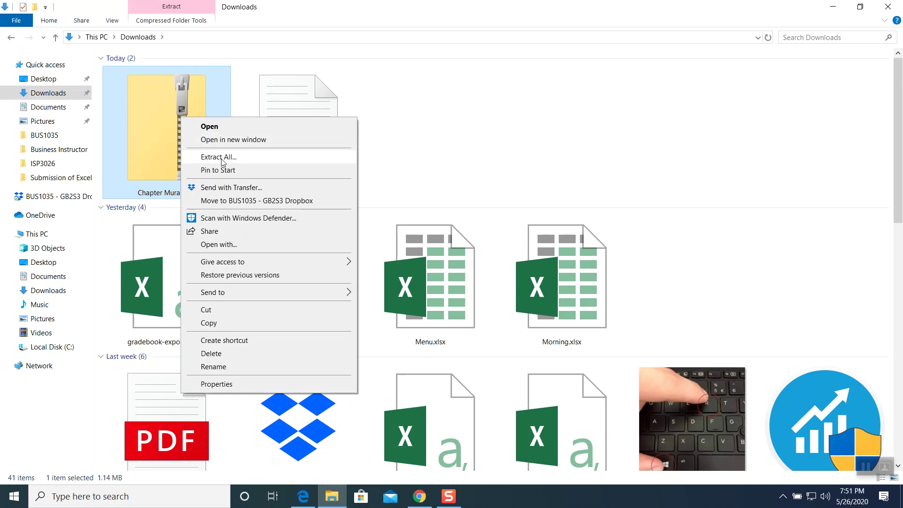
click(222, 160)
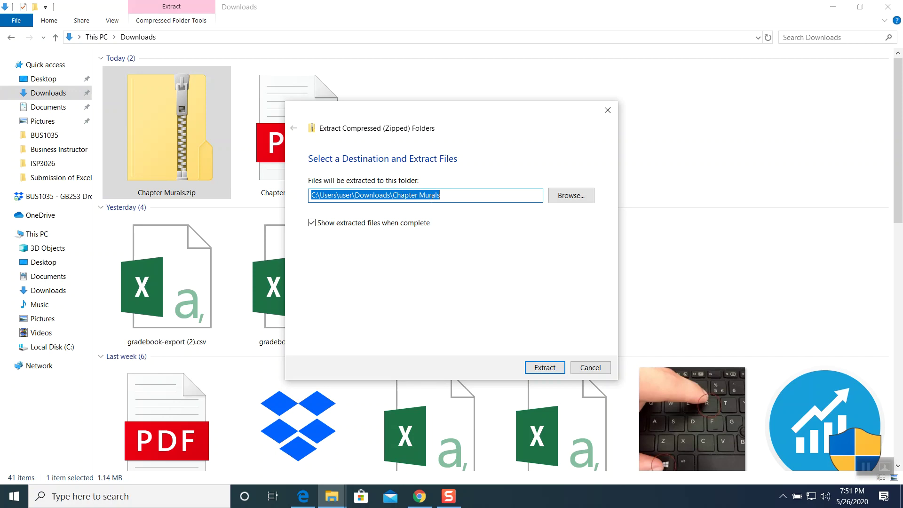
click(550, 368)
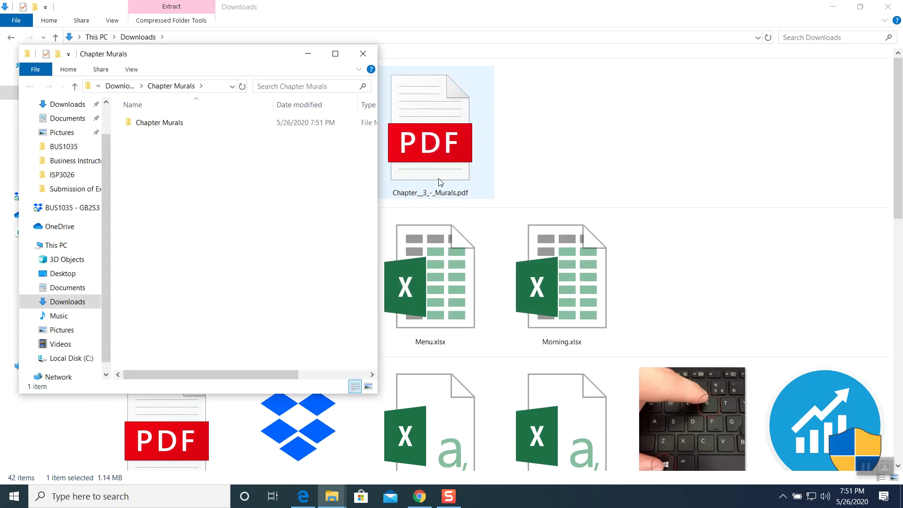
click(363, 53)
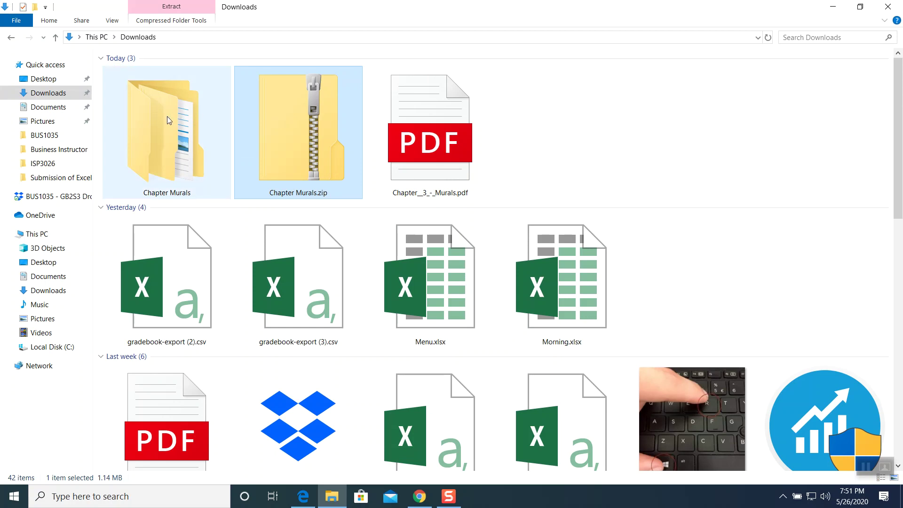
double_click(167, 117)
Open MURALS.SAI from Chapter Murals > MURALS, then close the Google Drive tab in Chrome.
double_click(150, 77)
double_click(152, 77)
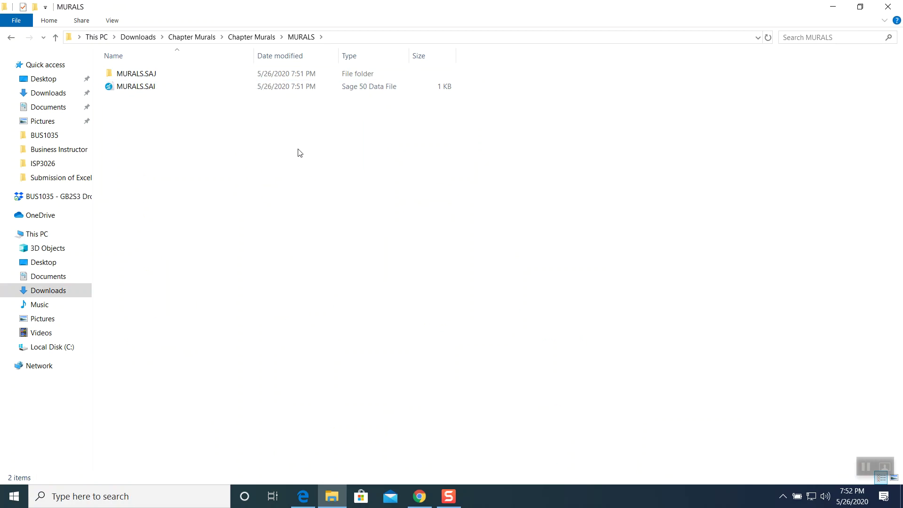
click(142, 92)
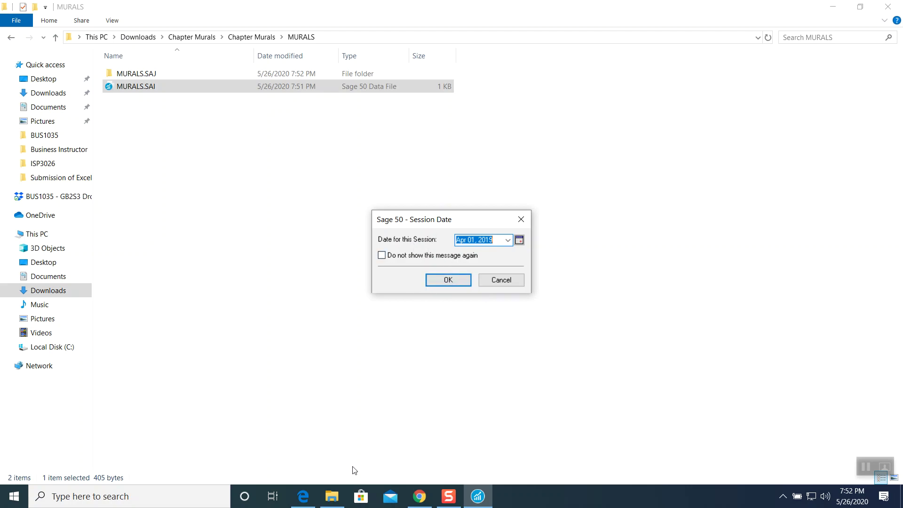
click(420, 496)
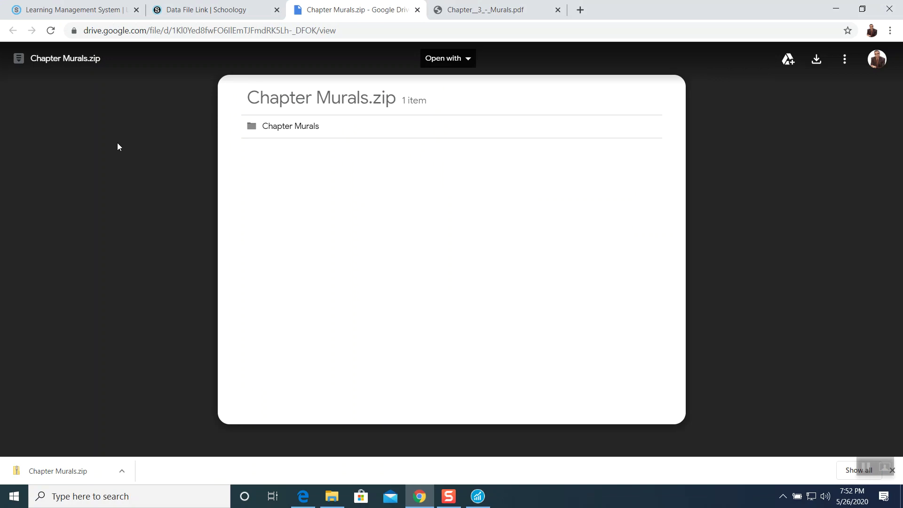
click(417, 10)
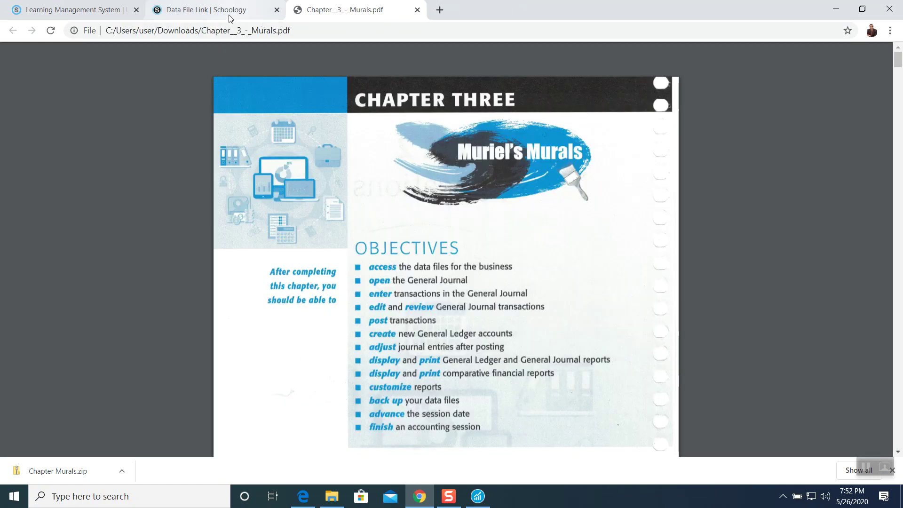
Go through My Courses to the GB2S1 course and open its Week # 3 Murals folder.
click(229, 15)
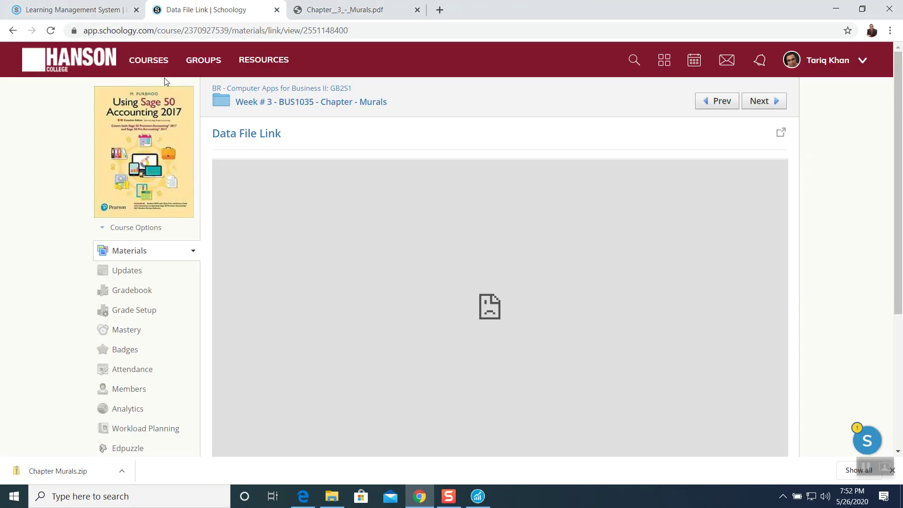
click(149, 63)
click(825, 96)
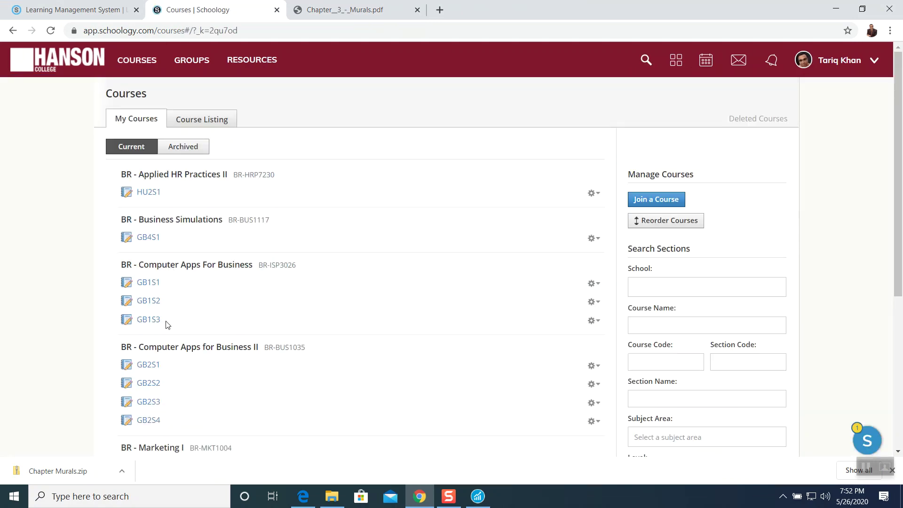
click(156, 367)
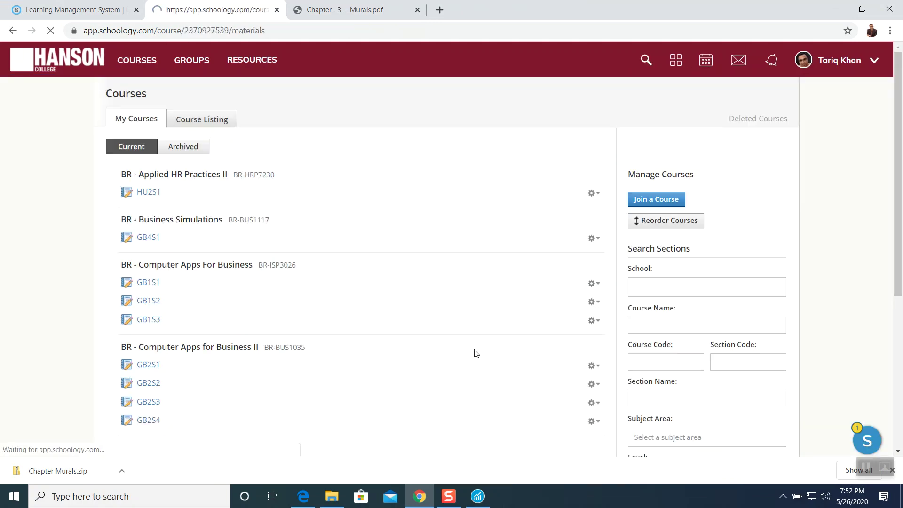
scroll(376, 317, down, 3)
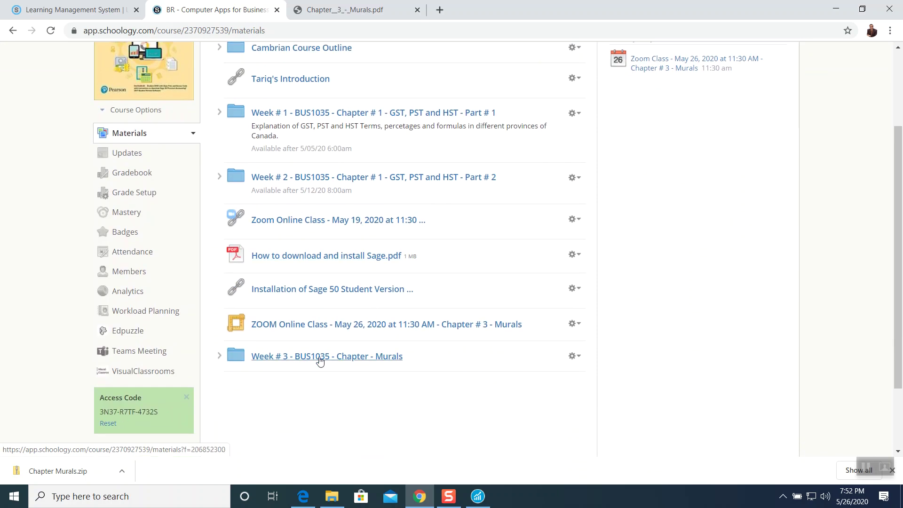
click(325, 357)
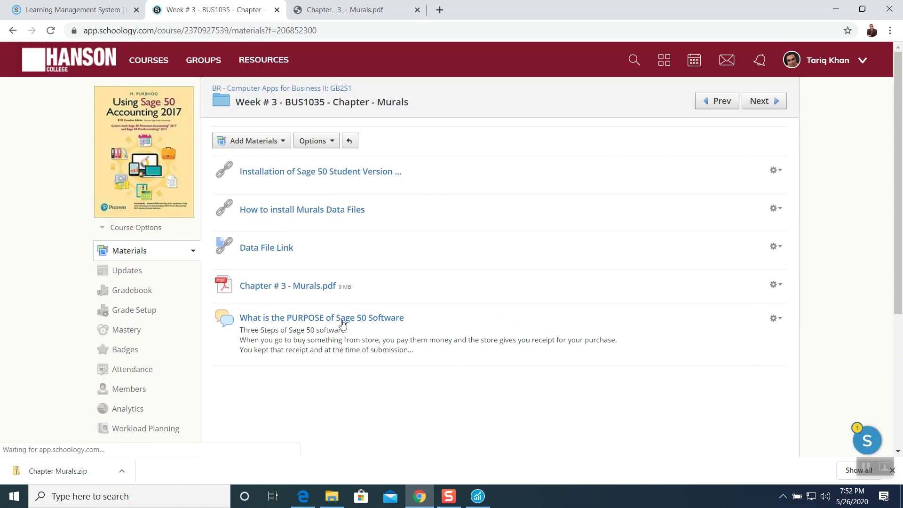
Open Chapter # 3 - Murals.pdf, zoom out, and scroll to page 4's April 7, 2019 session date.
click(303, 289)
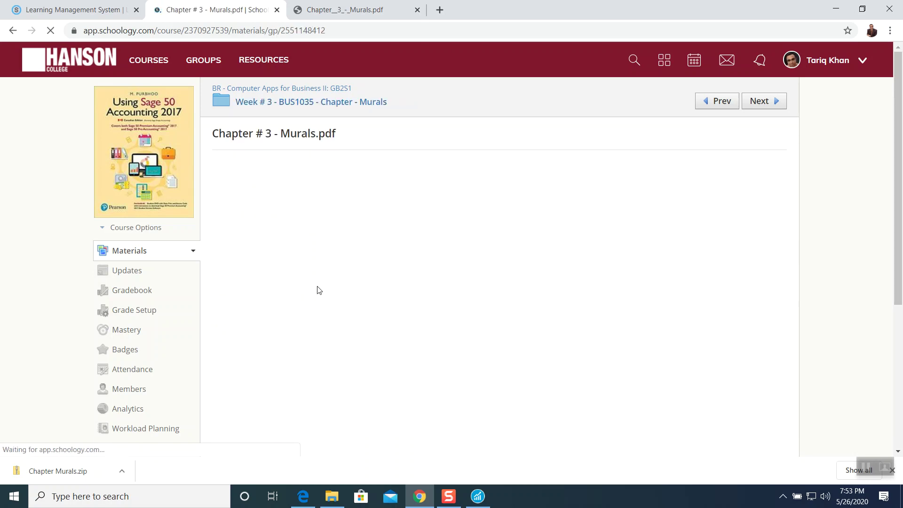
scroll(496, 219, down, 1)
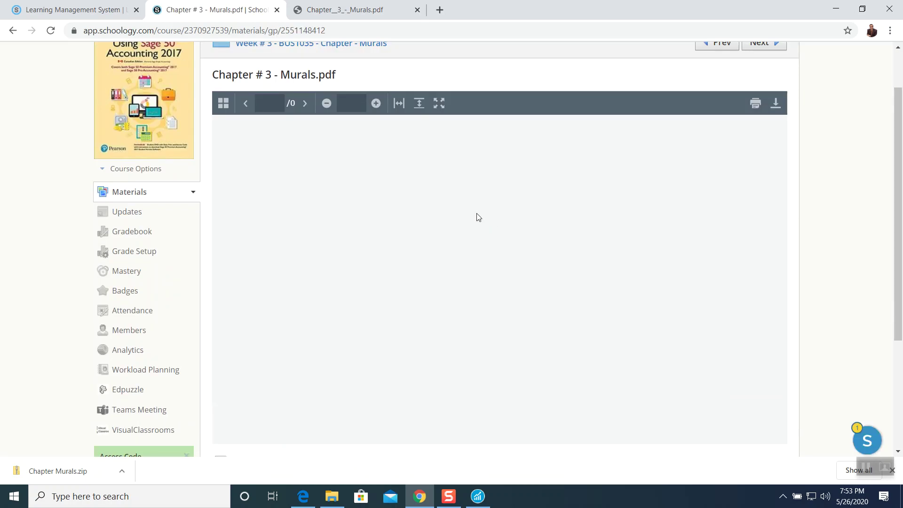
click(331, 104)
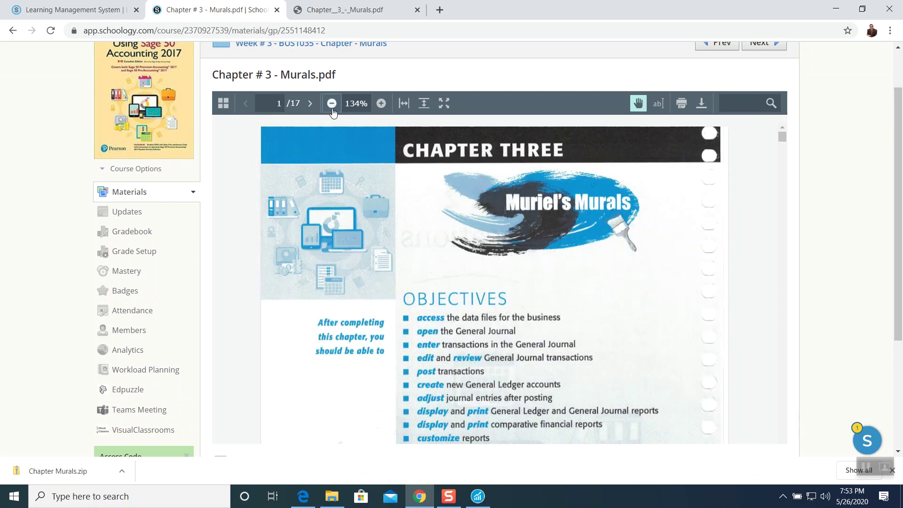
scroll(518, 241, down, 2)
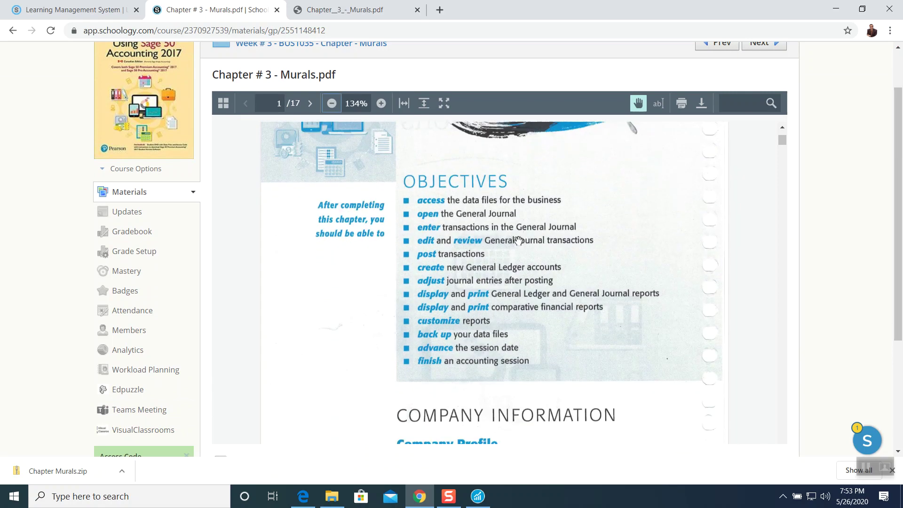
scroll(518, 241, down, 4)
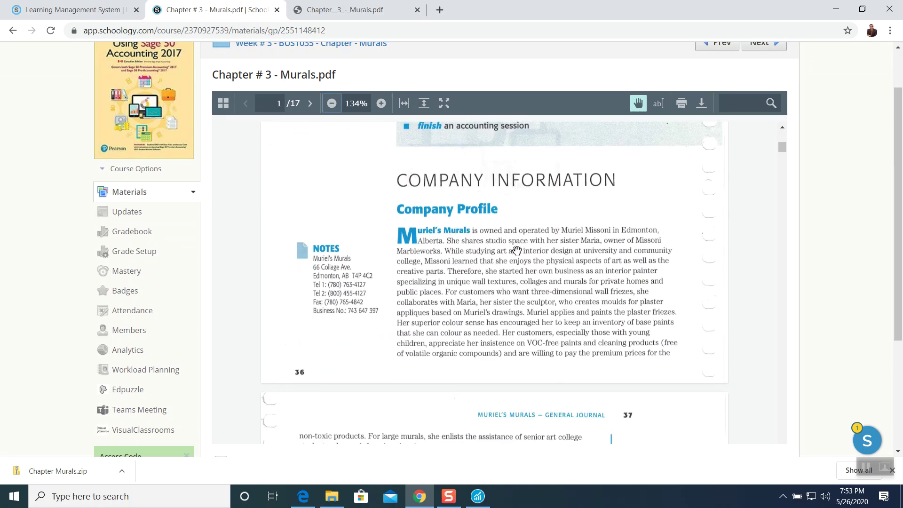
scroll(470, 244, down, 3)
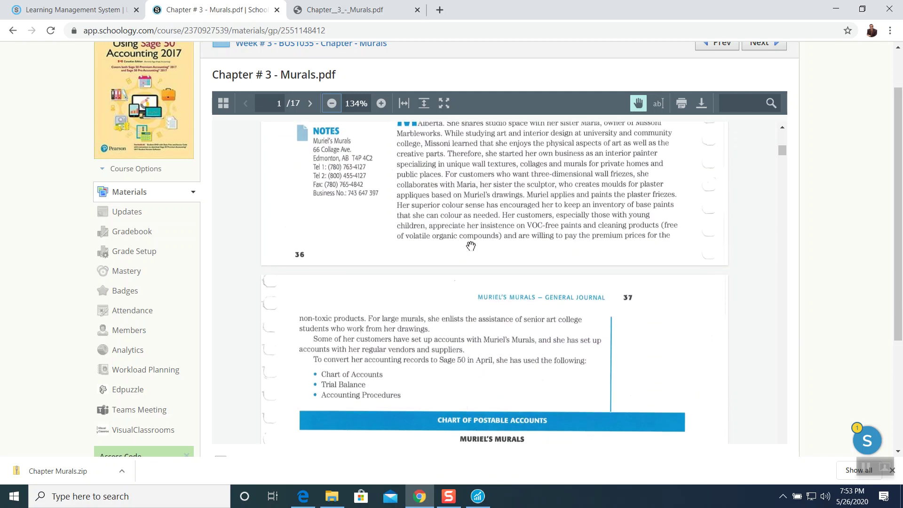
scroll(474, 242, up, 2)
scroll(473, 242, up, 1)
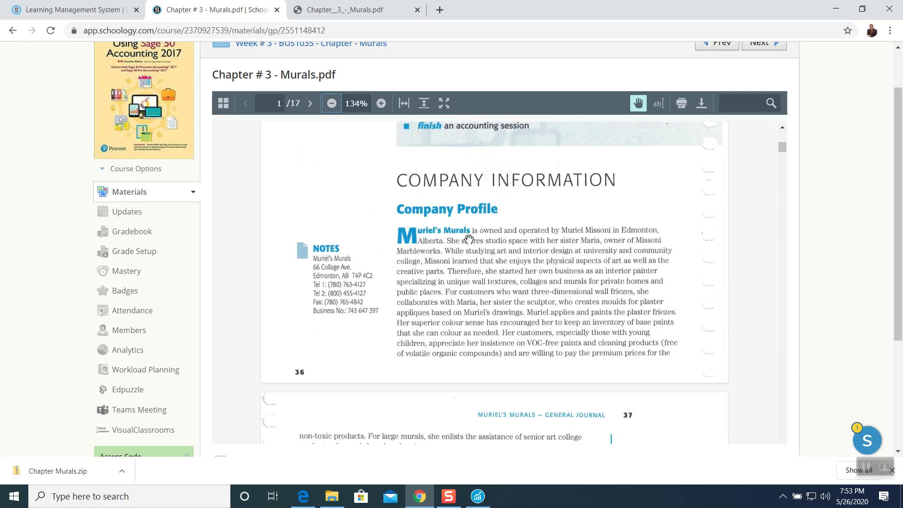
scroll(469, 239, down, 10)
scroll(468, 234, down, 12)
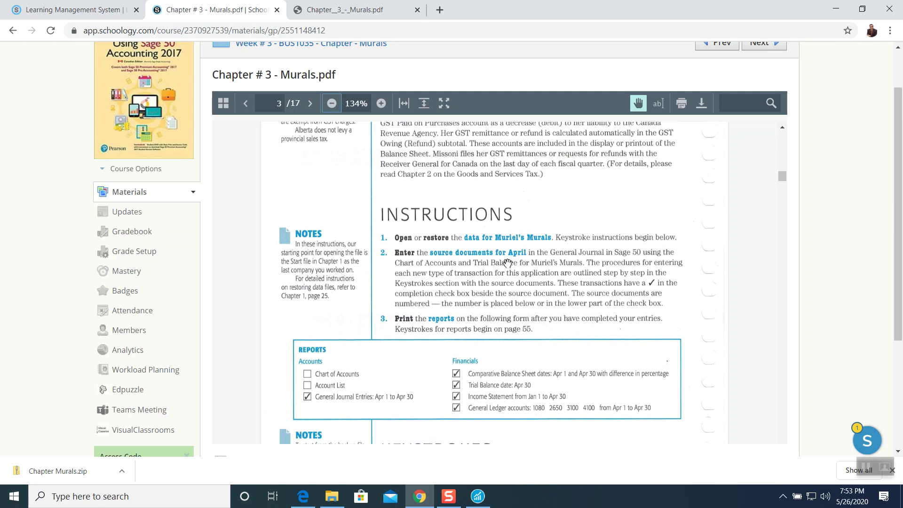
scroll(509, 262, down, 6)
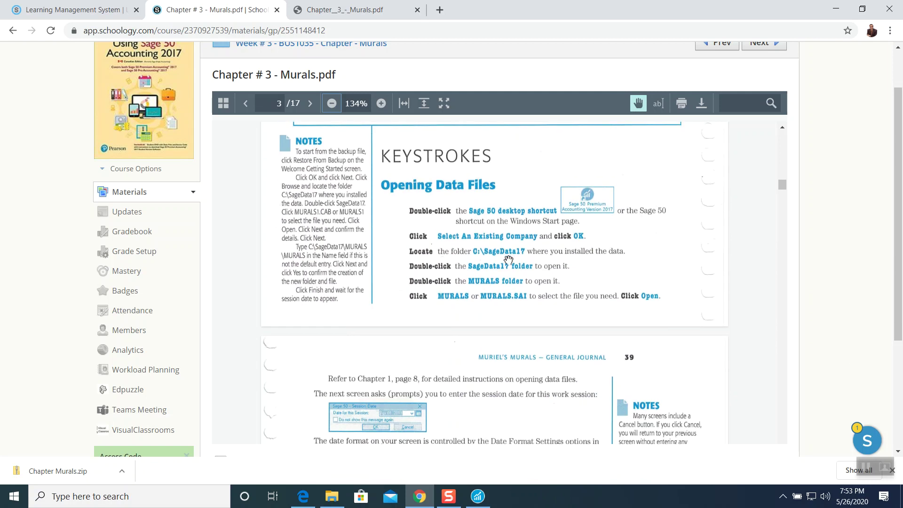
scroll(502, 286, down, 6)
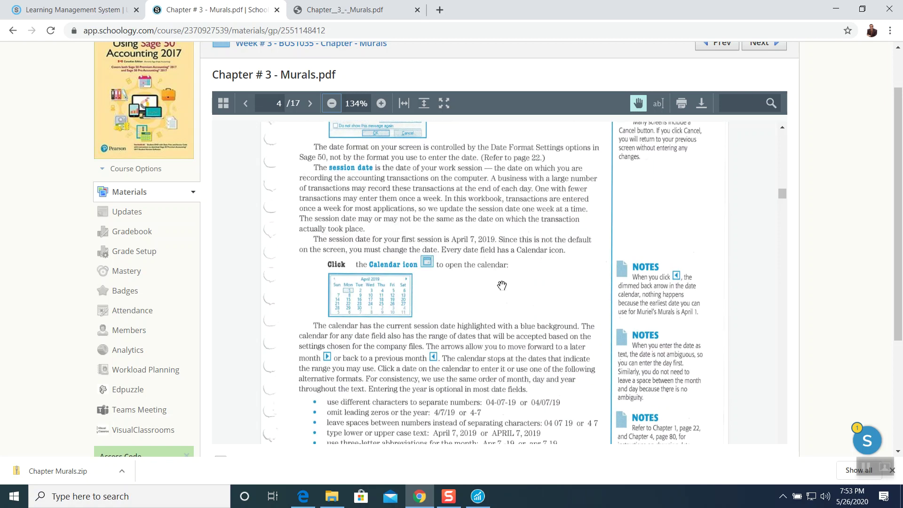
scroll(492, 281, up, 3)
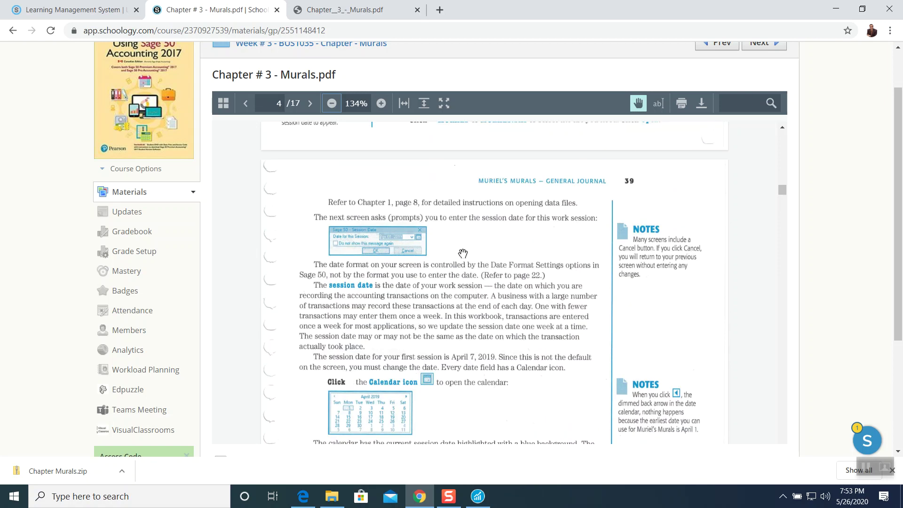
scroll(463, 294, down, 2)
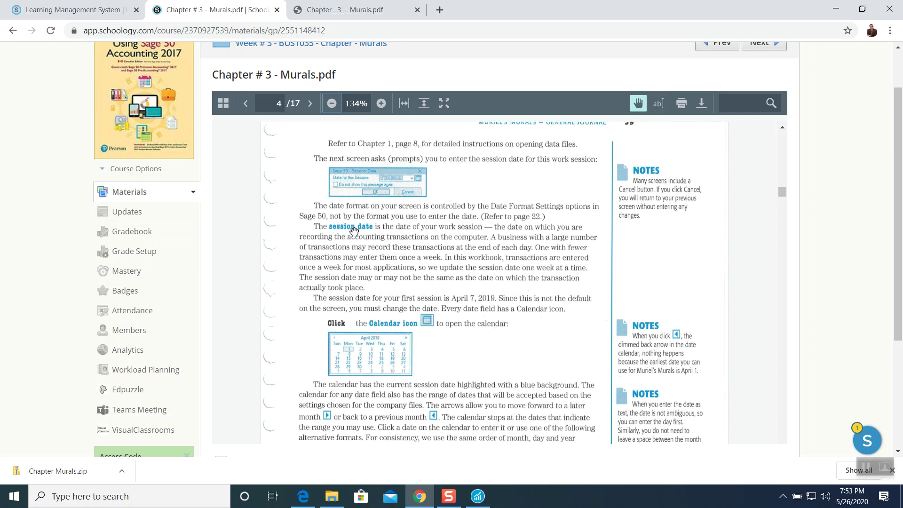
scroll(476, 252, down, 2)
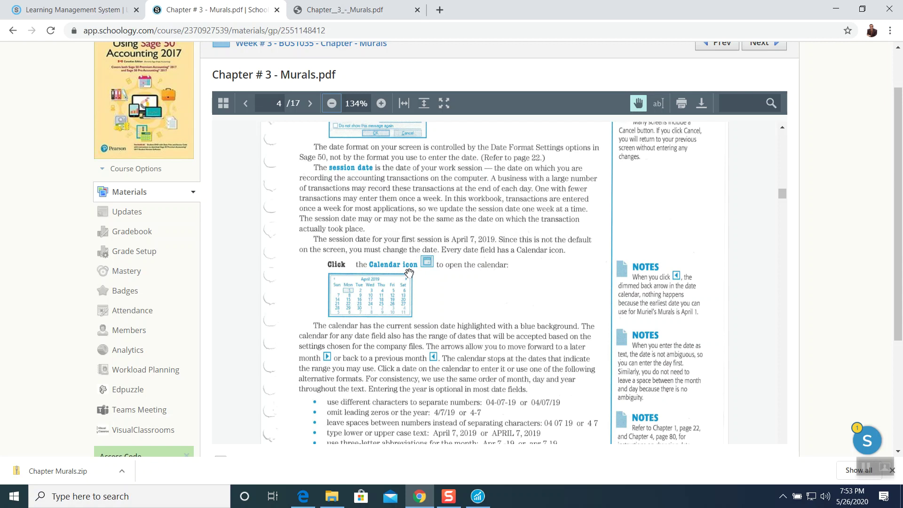
Set the Sage 50 session date to Apr 07, 2019 from the calendar and confirm it.
click(478, 496)
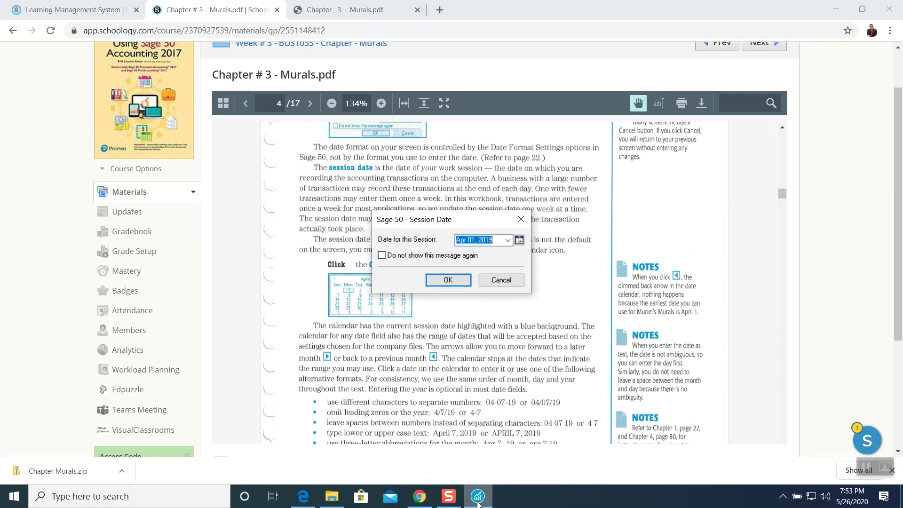
drag(490, 223, 582, 217)
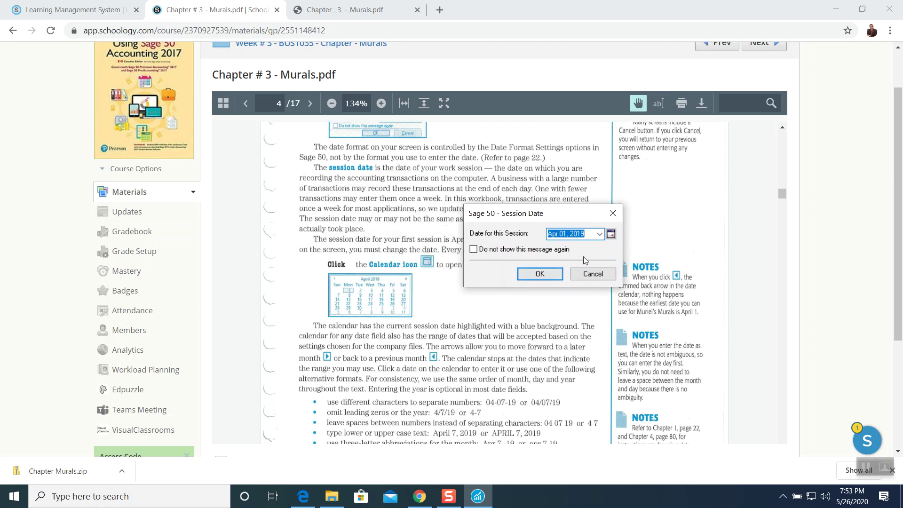
click(610, 234)
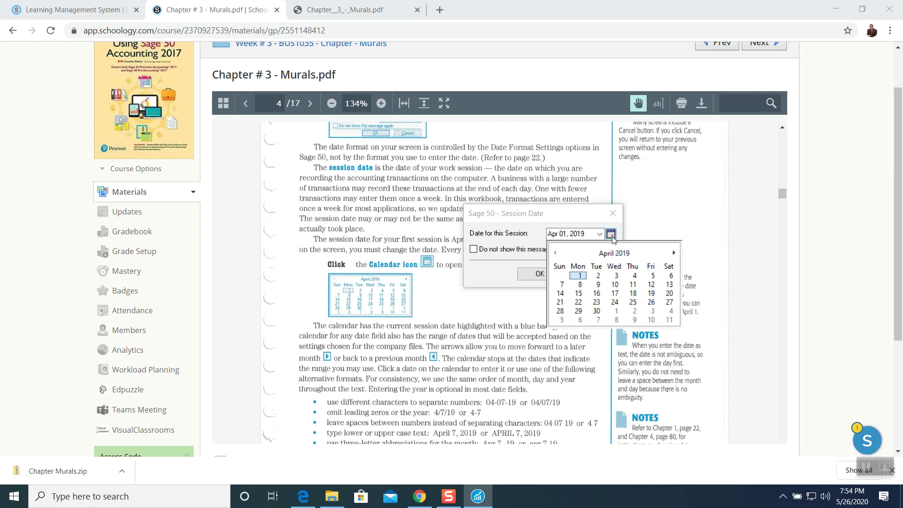
scroll(455, 330, down, 5)
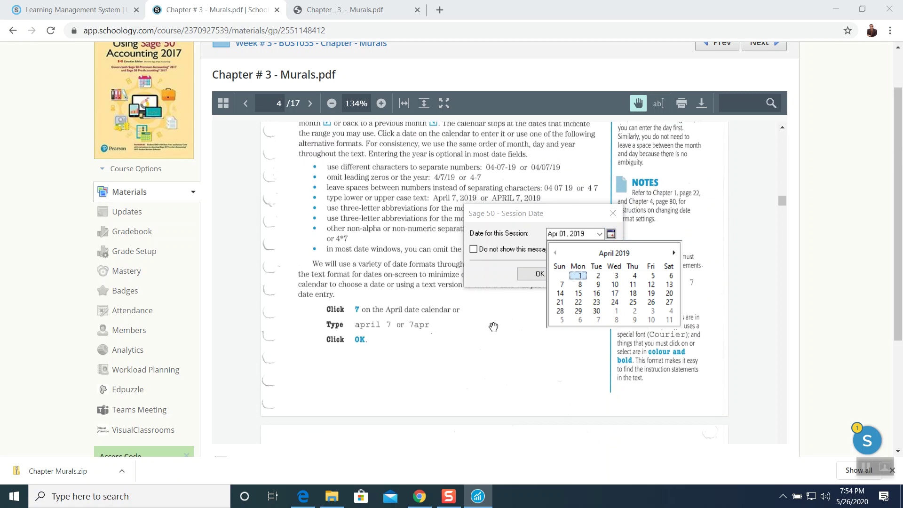
click(562, 289)
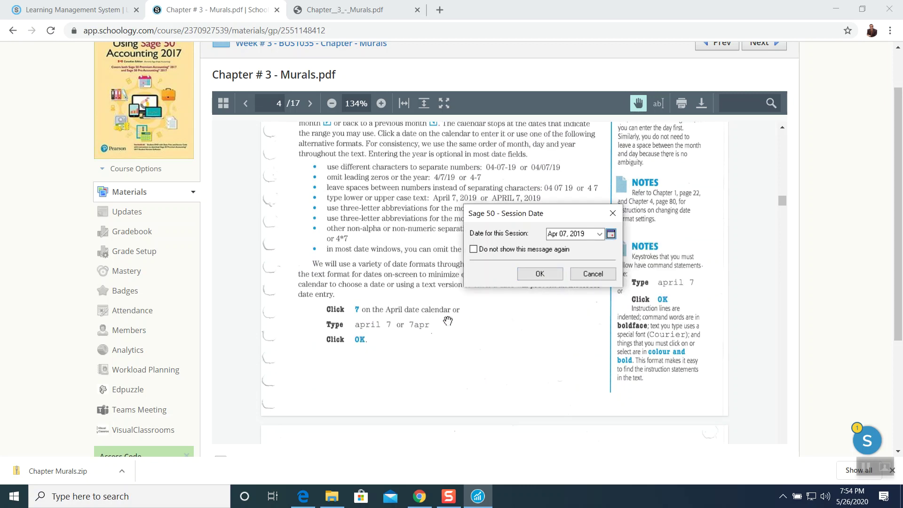
click(539, 274)
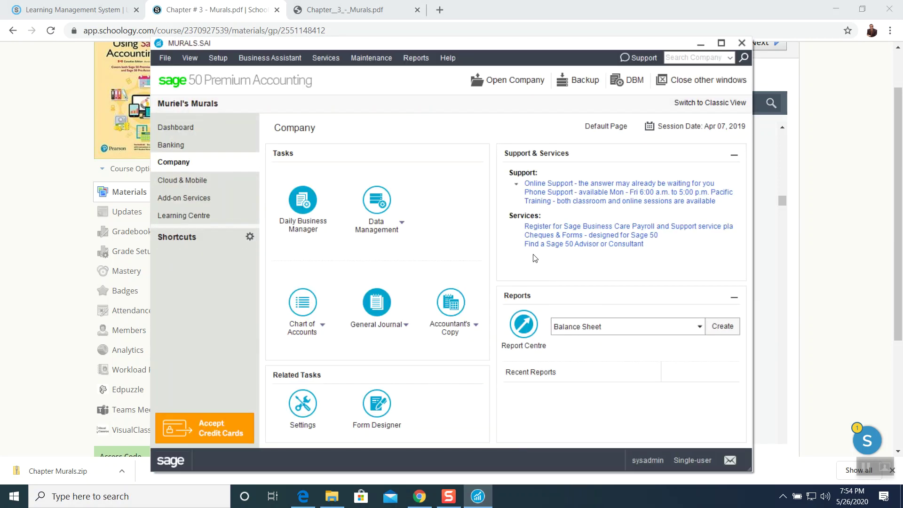
Arrange the Sage 50 window beside the PDF, scrolled to the page 41 General Journal instructions.
drag(508, 47, 368, 45)
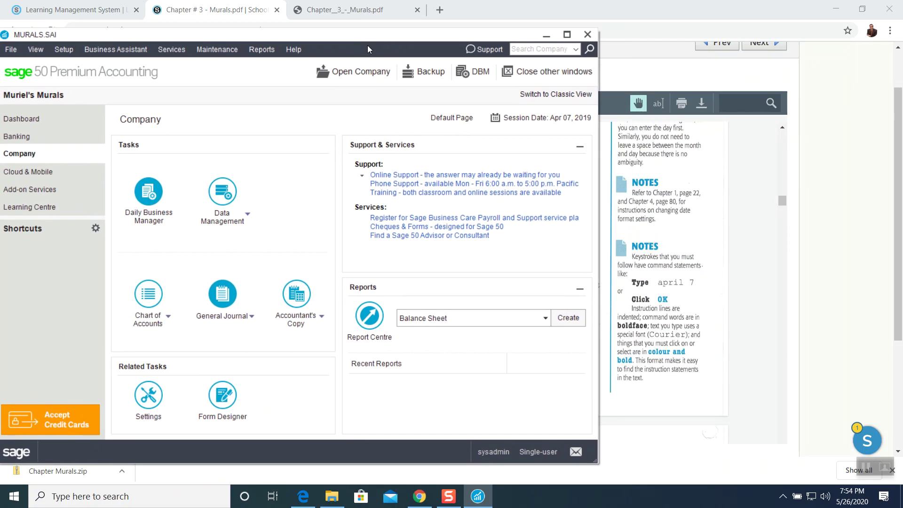
click(652, 83)
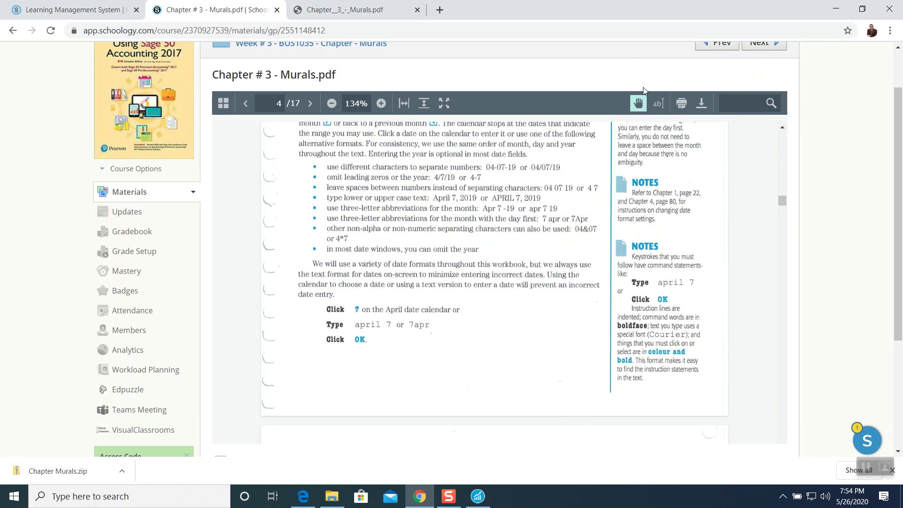
scroll(498, 254, down, 8)
scroll(496, 256, down, 3)
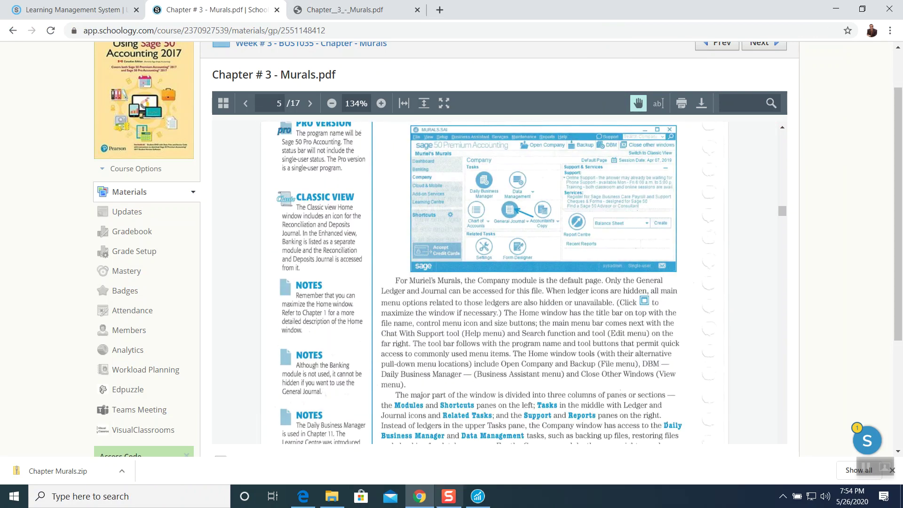
click(477, 496)
drag(446, 45, 298, 44)
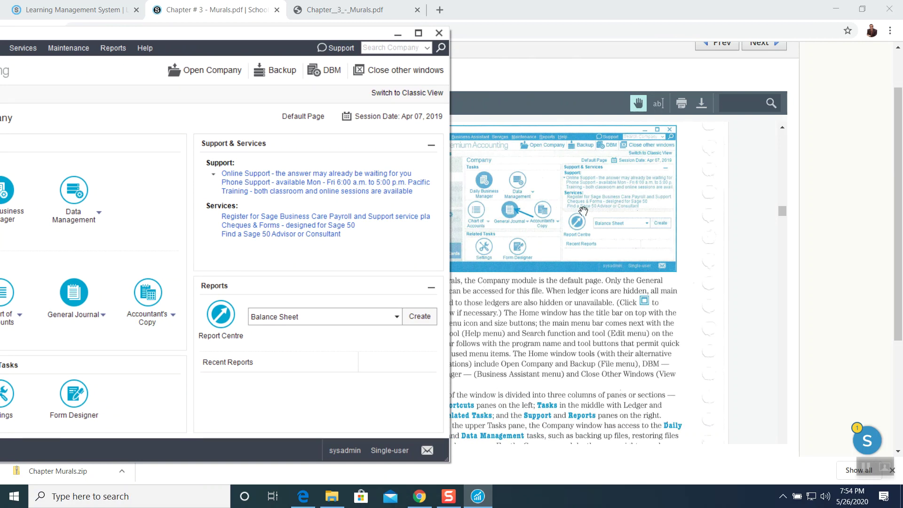
scroll(552, 319, down, 4)
scroll(554, 319, down, 3)
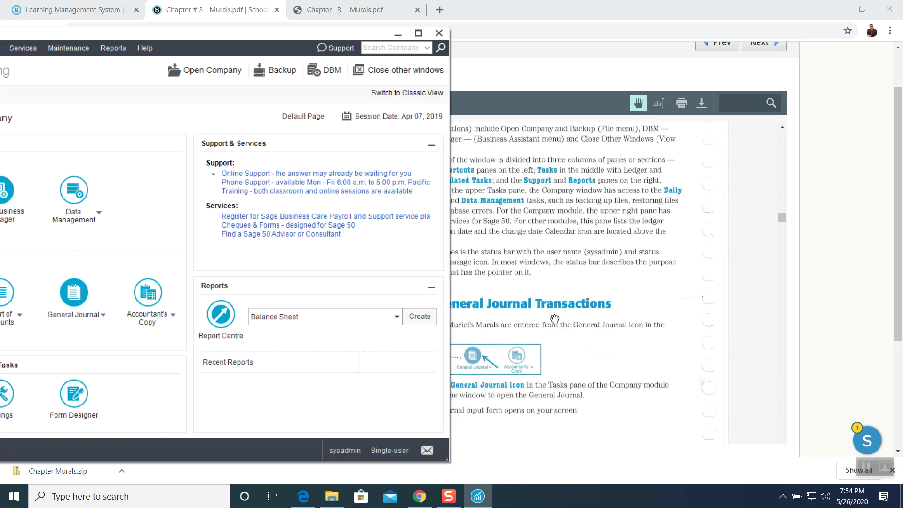
scroll(554, 318, down, 2)
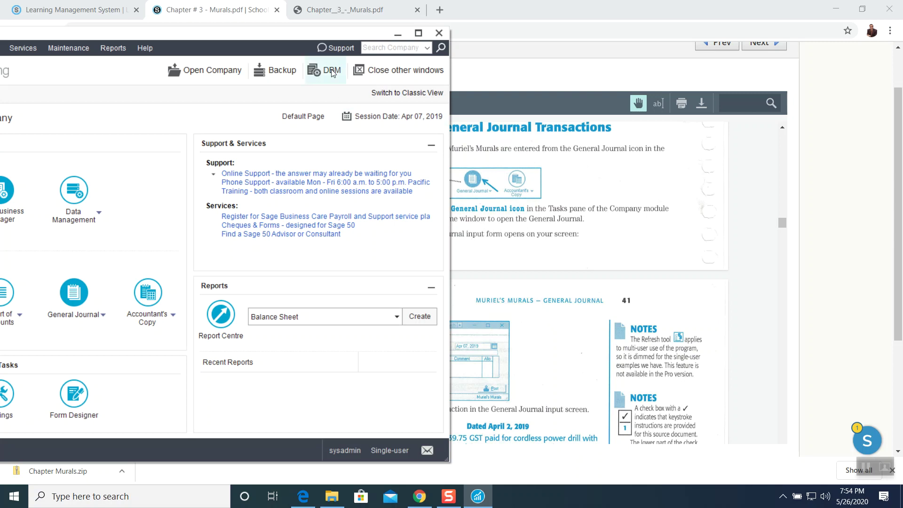
drag(333, 36, 191, 37)
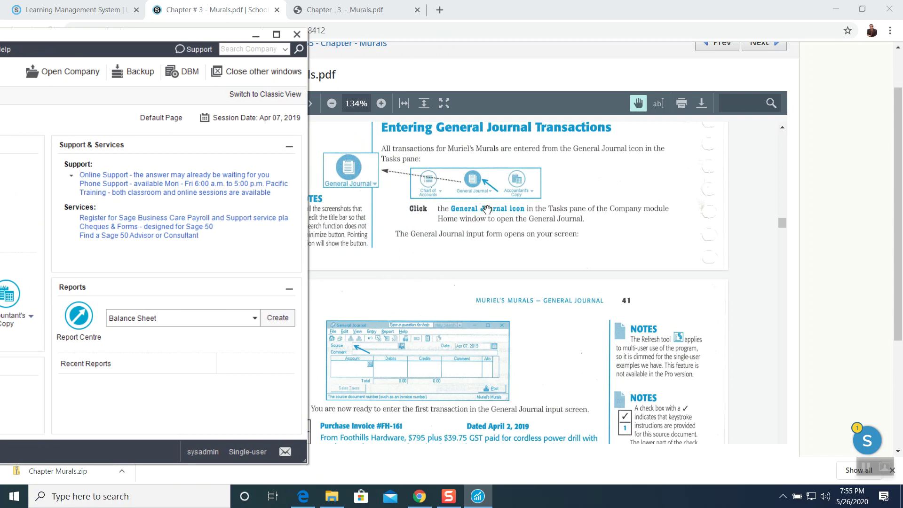
drag(167, 39, 407, 41)
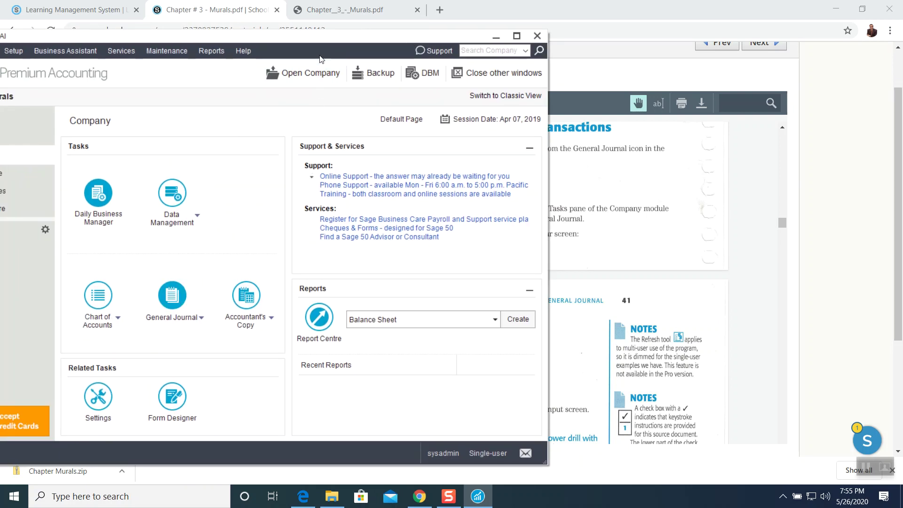
drag(322, 39, 387, 34)
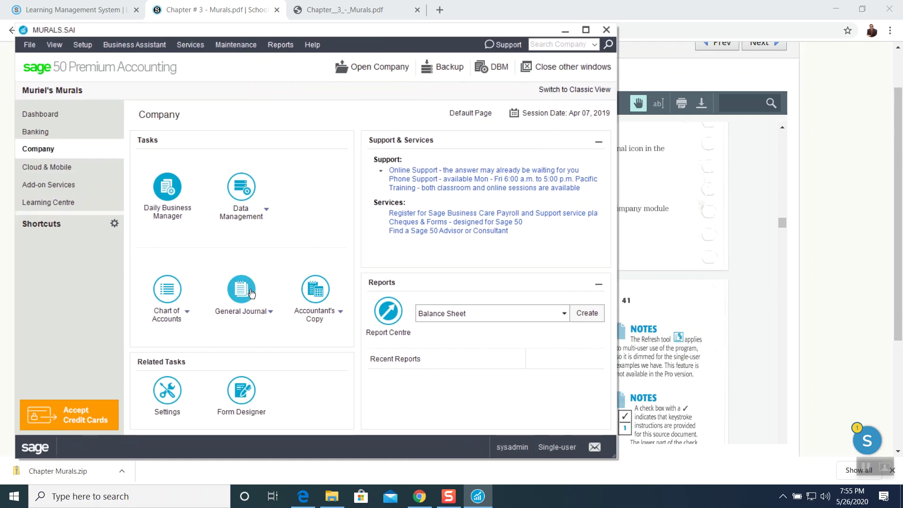
Choose Create General Journal from the Tasks dropdown, then bring the PDF's April 2 invoice forward.
click(270, 315)
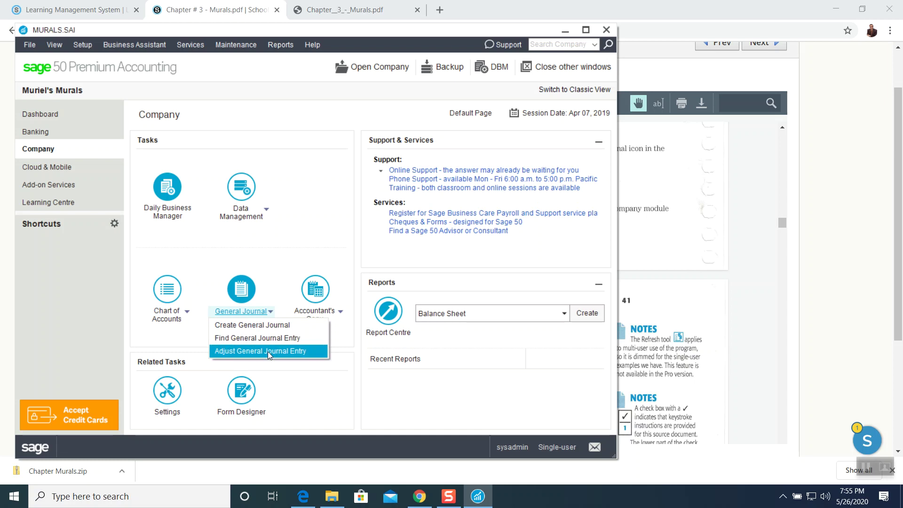
click(253, 328)
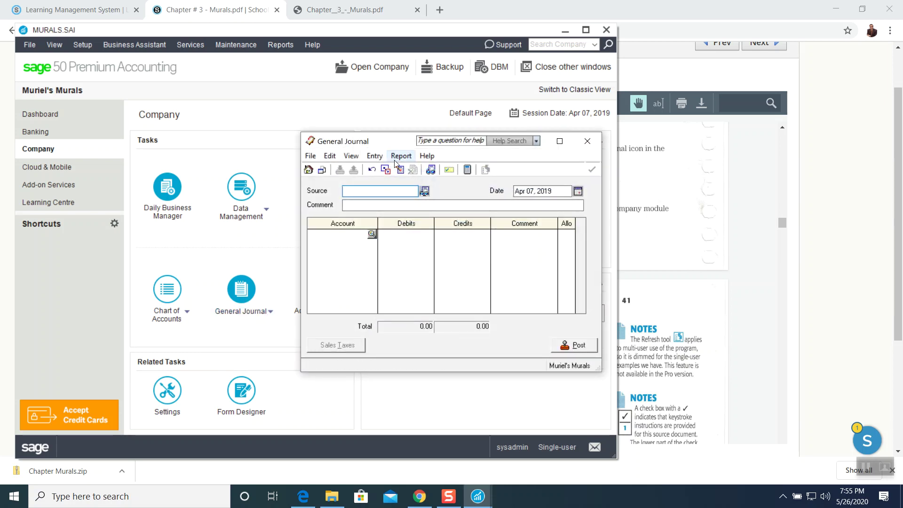
click(663, 257)
Zoom the textbook PDF page to 159%.
scroll(656, 258, down, 4)
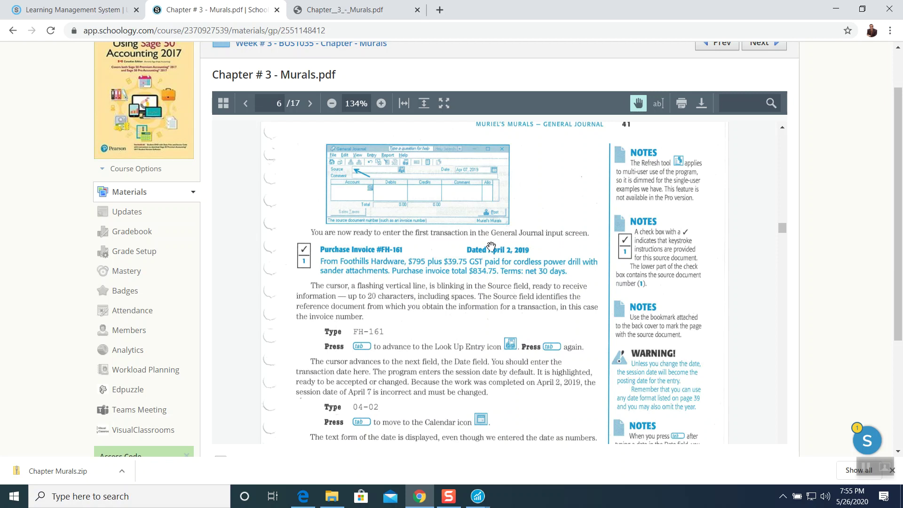
scroll(417, 250, down, 1)
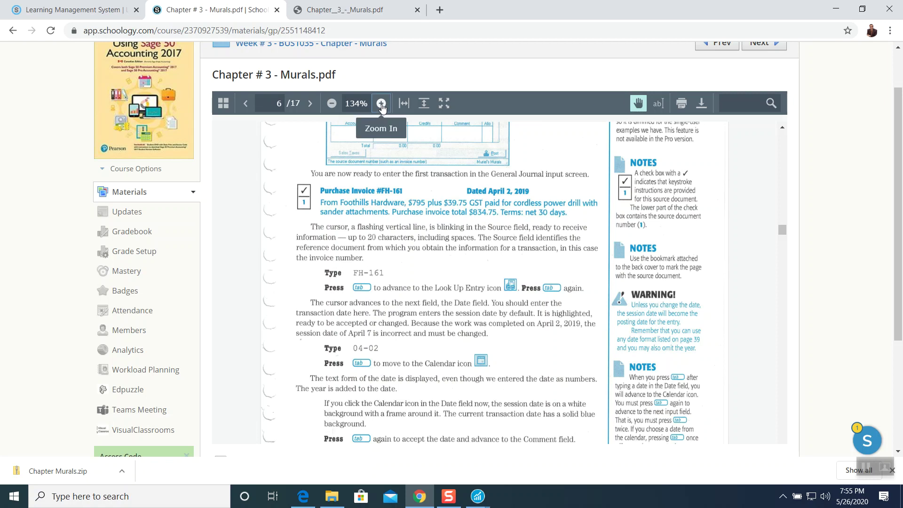
click(381, 103)
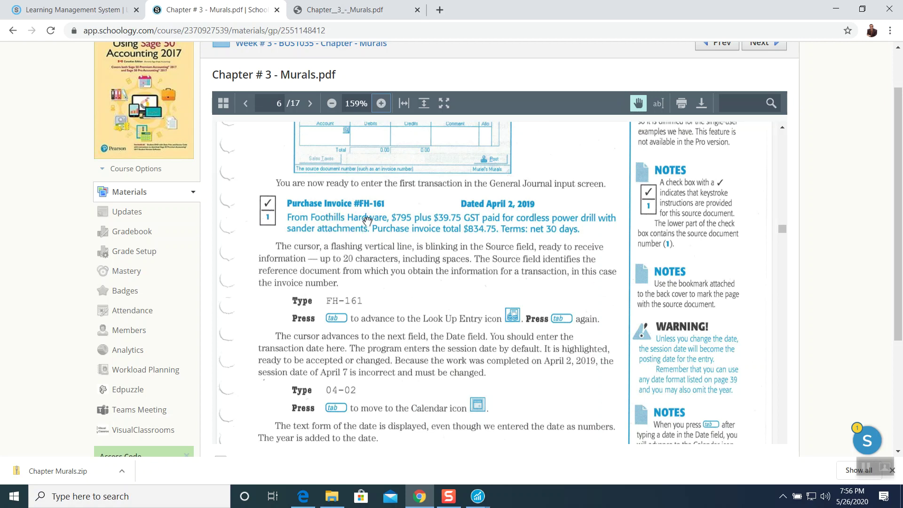
Bring the blank General Journal forward and place it at the top-right beside the textbook.
scroll(367, 220, down, 1)
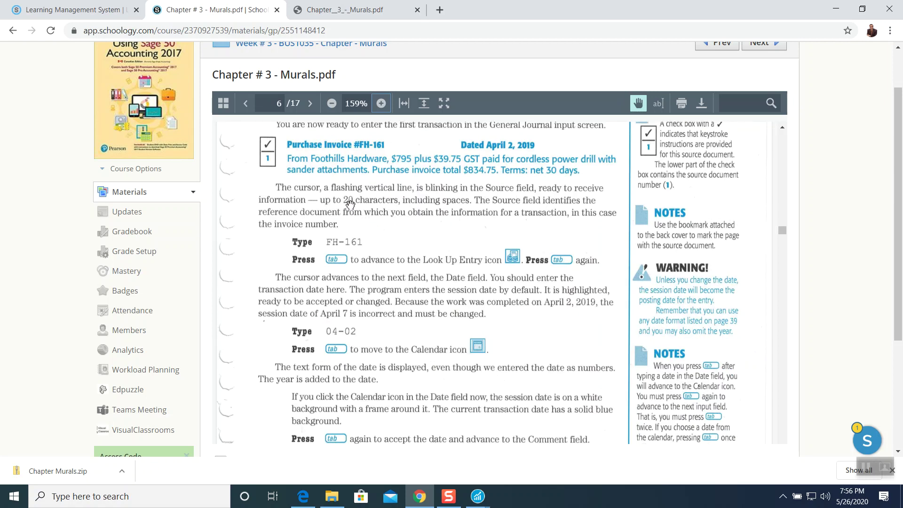
scroll(387, 178, down, 1)
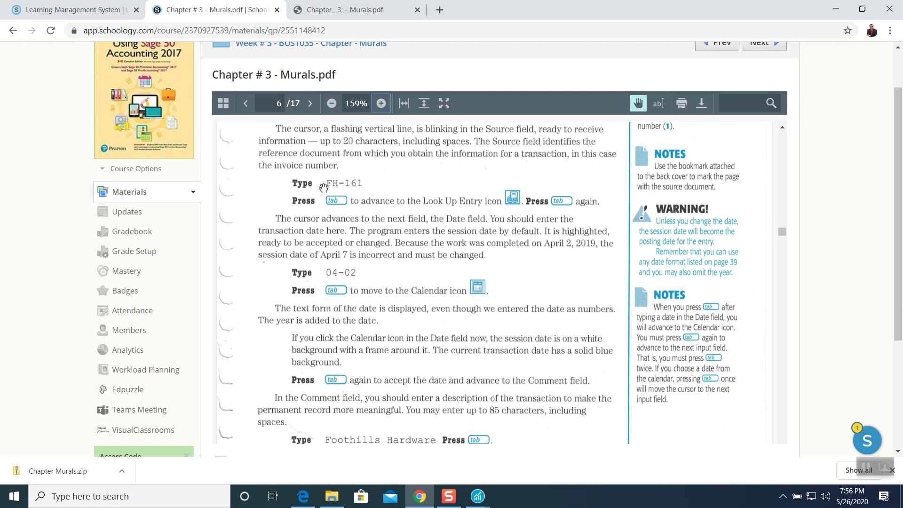
mouse_move(478, 494)
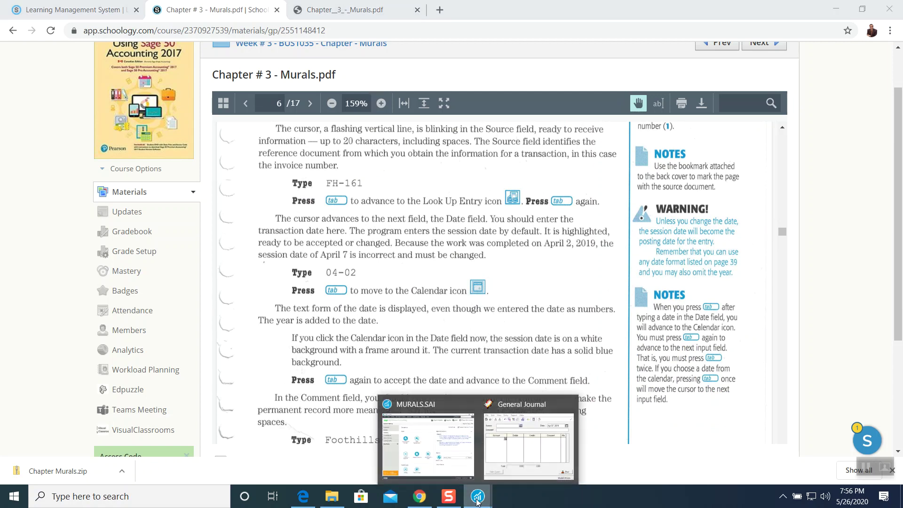
click(516, 405)
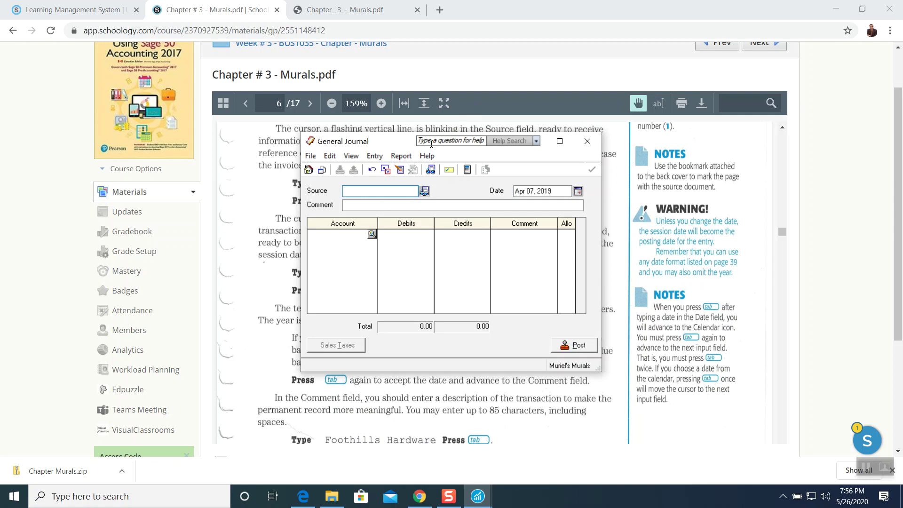
drag(392, 143, 650, 36)
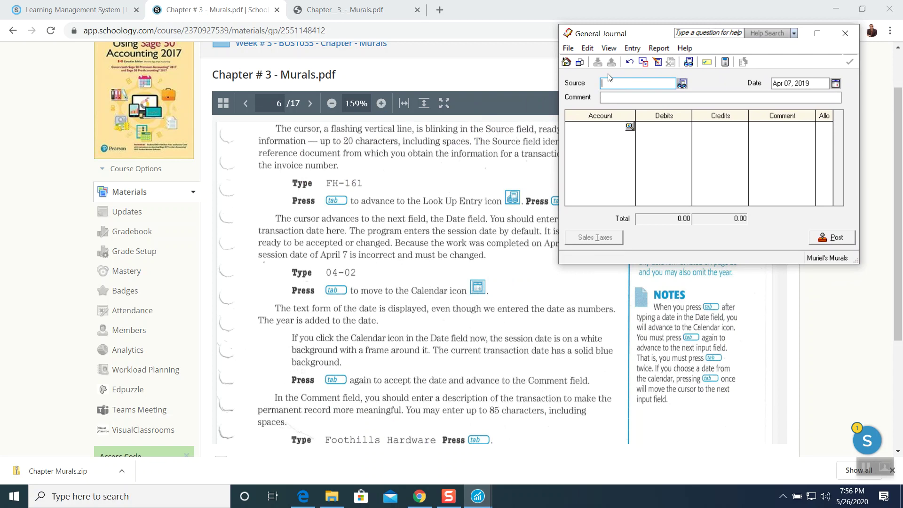
Enter source FH-161 and date Apr 02, 2019, checking the date in the calendar.
text(FH-161)
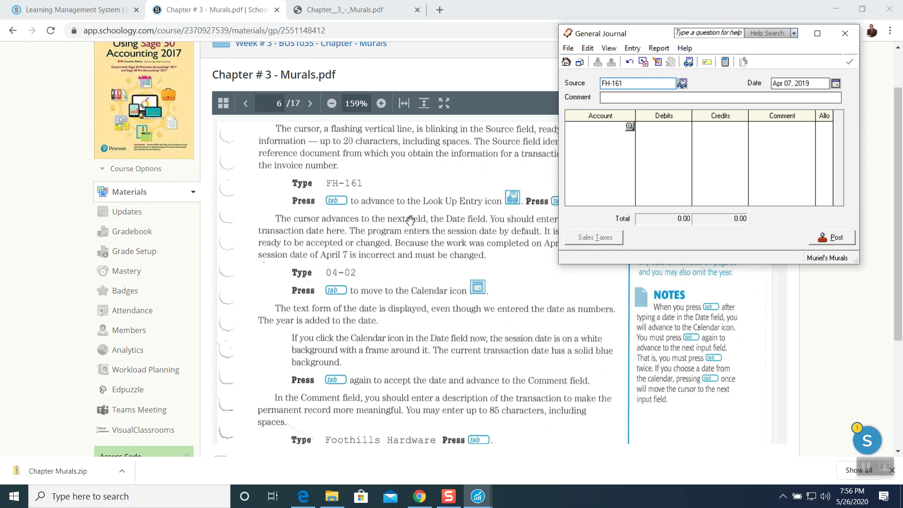
scroll(410, 221, up, 1)
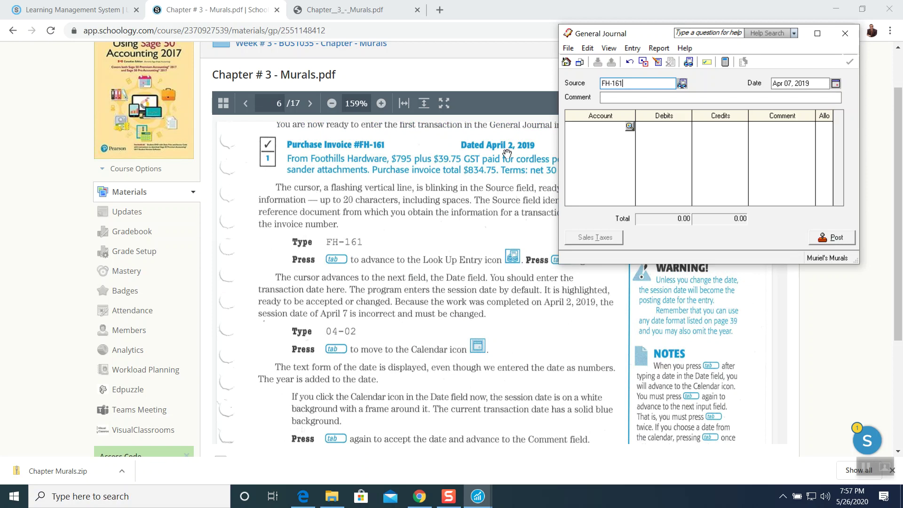
key(Tab)
key(Tab)
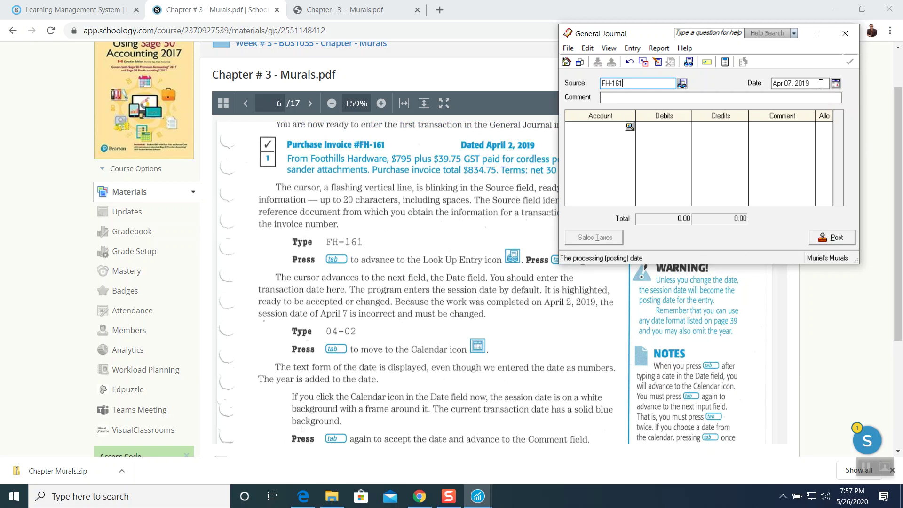
text(Ap)
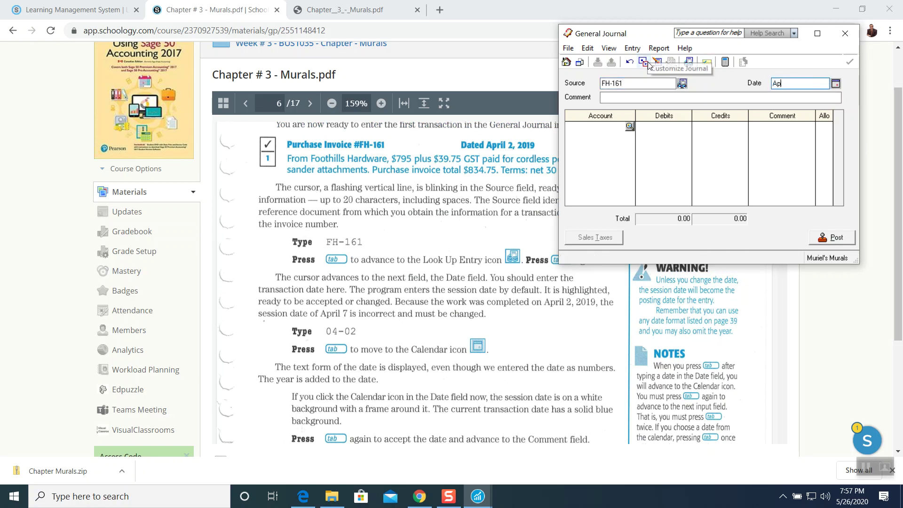
text(ril 2, 201)
key(BackSpace)
key(BackSpace)
key(BackSpace)
key(BackSpace)
key(BackSpace)
key(BackSpace)
key(BackSpace)
key(BackSpace)
key(BackSpace)
key(BackSpace)
key(BackSpace)
key(BackSpace)
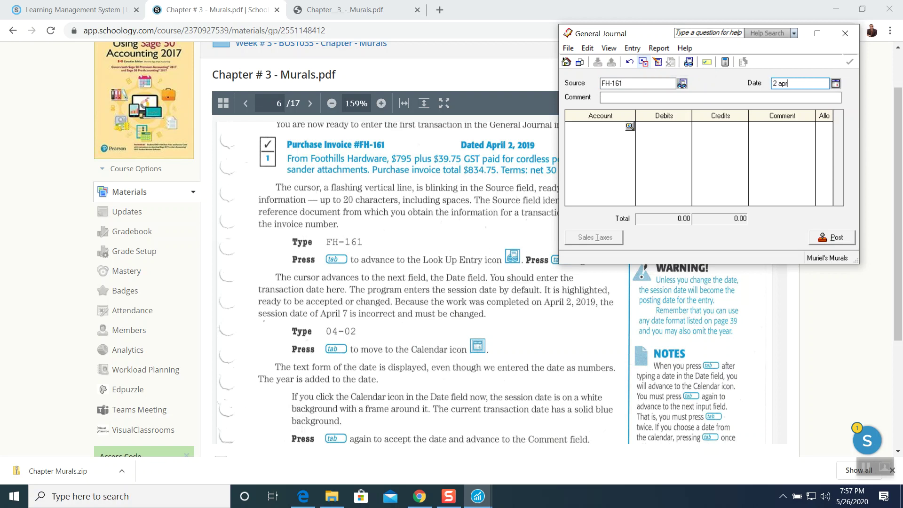
text(2 april, 2019)
key(Tab)
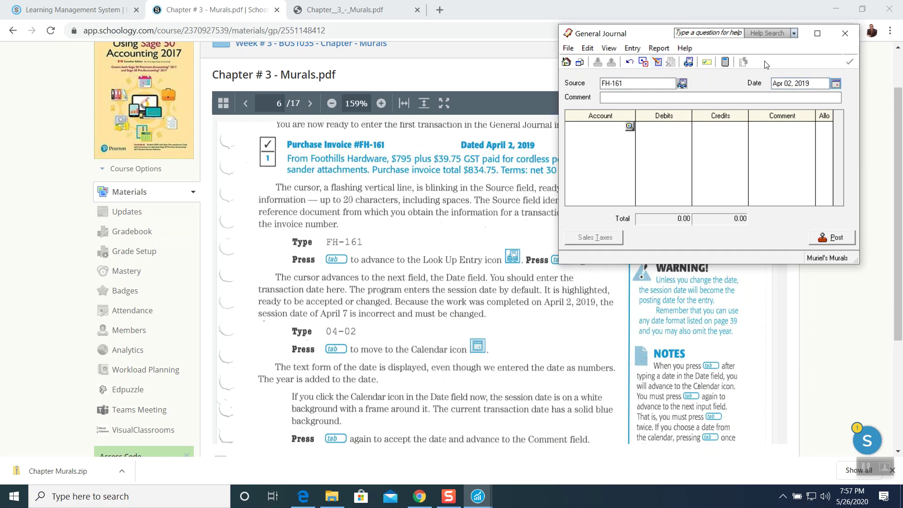
click(834, 84)
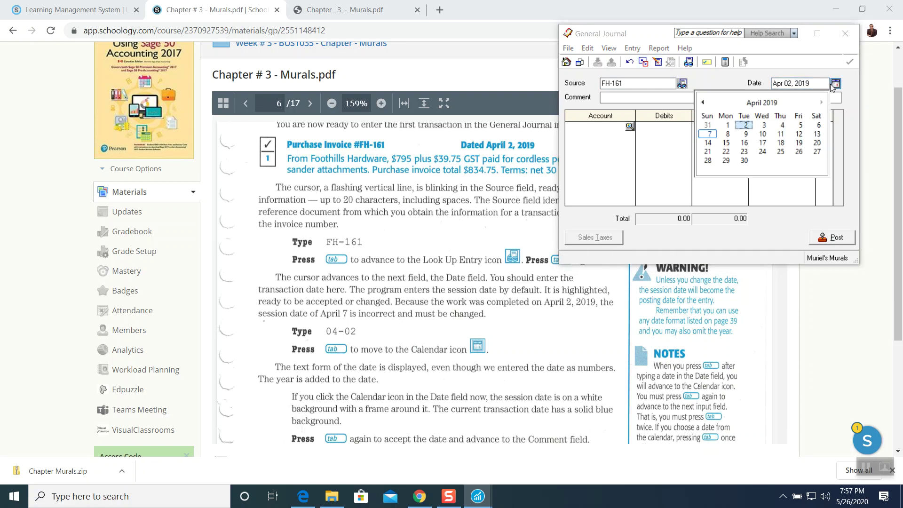
click(813, 87)
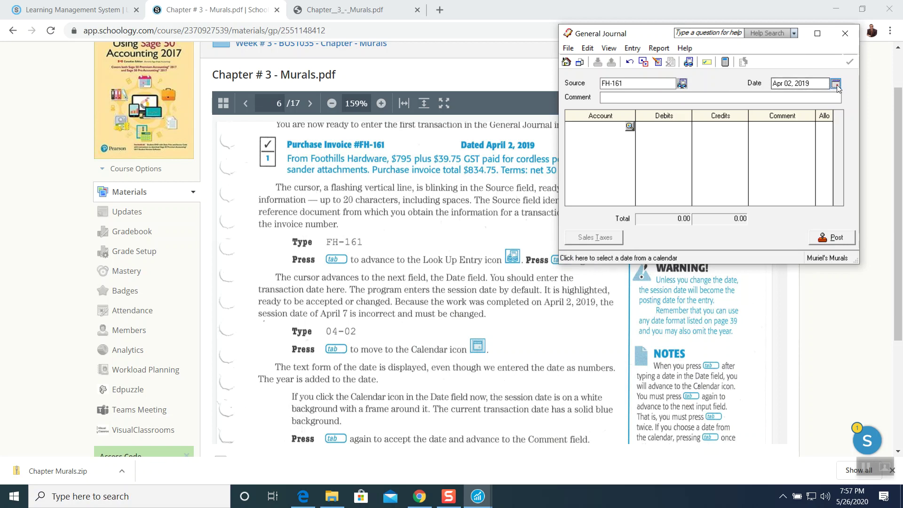
scroll(452, 302, down, 3)
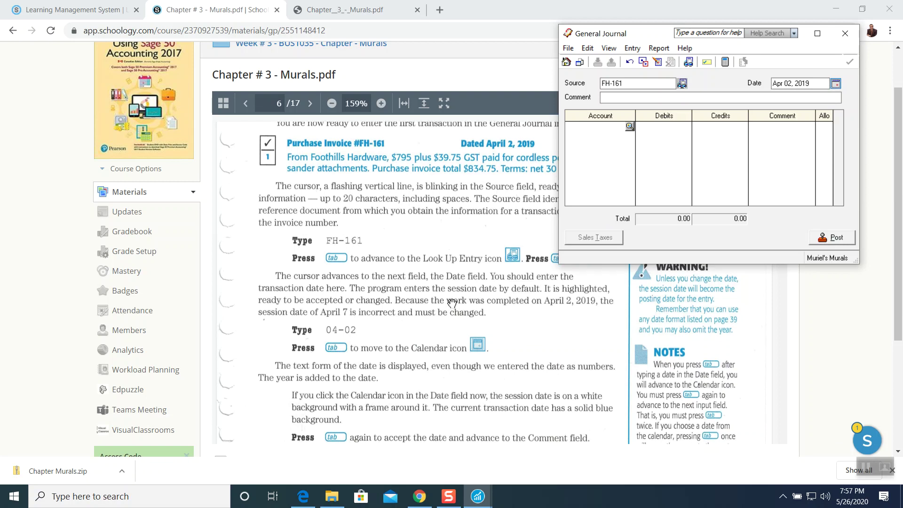
scroll(452, 303, down, 1)
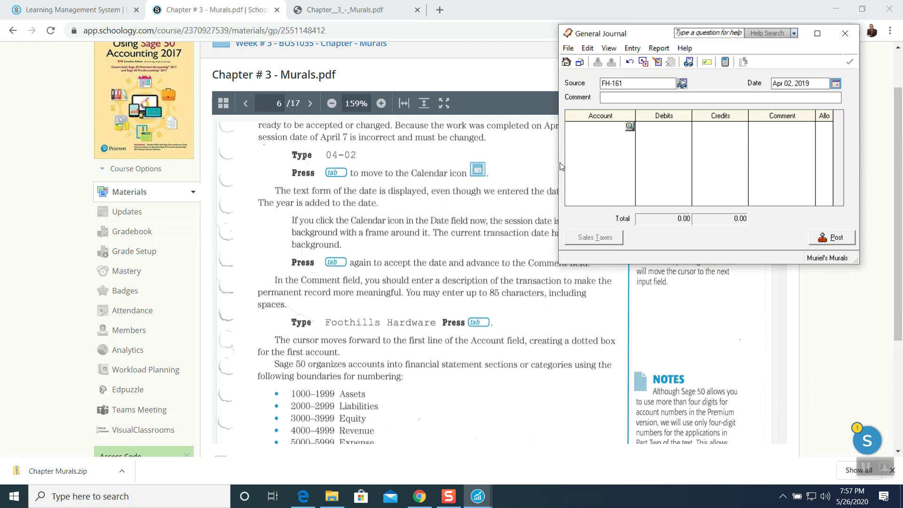
Enter 'Foothills Hardware' in the journal entry's Comment field.
click(610, 98)
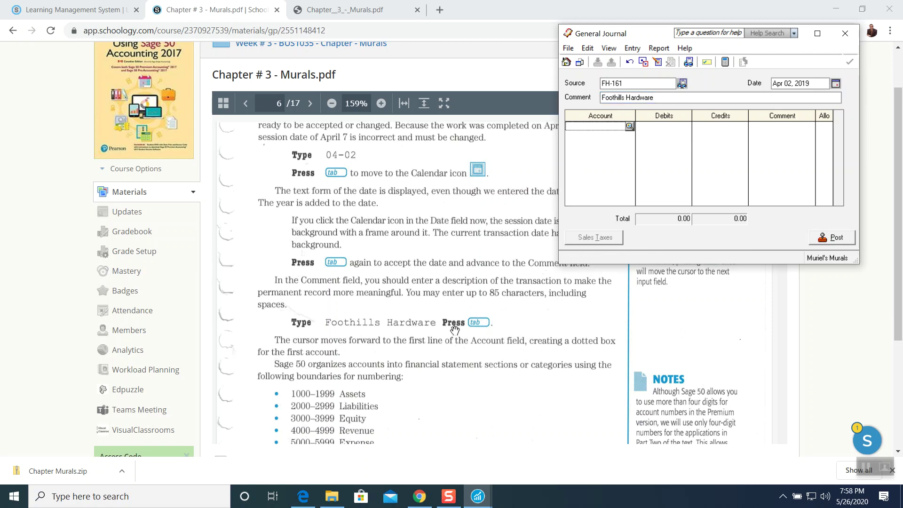
scroll(454, 330, down, 3)
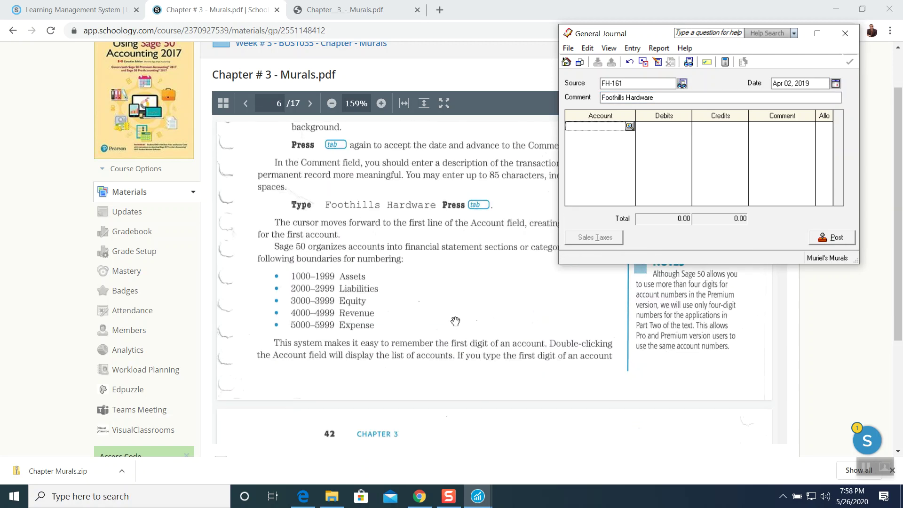
scroll(456, 321, down, 1)
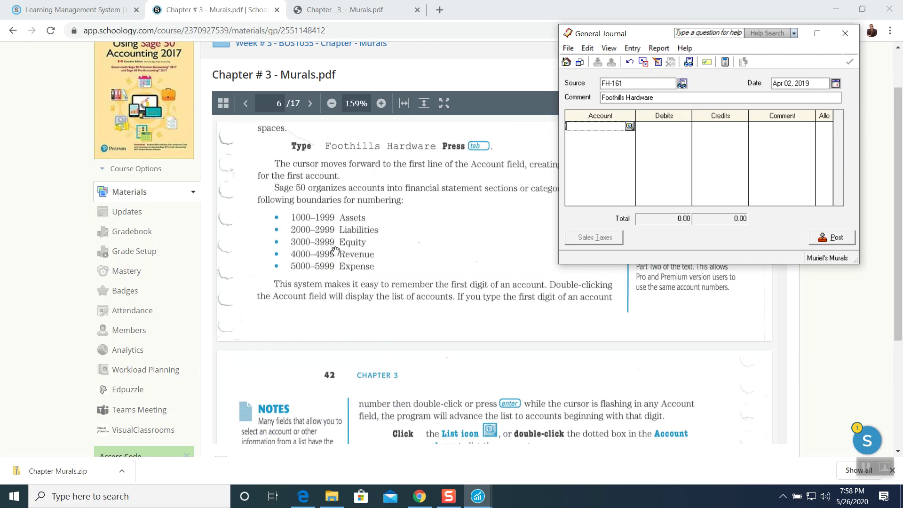
scroll(335, 250, down, 1)
scroll(336, 251, down, 2)
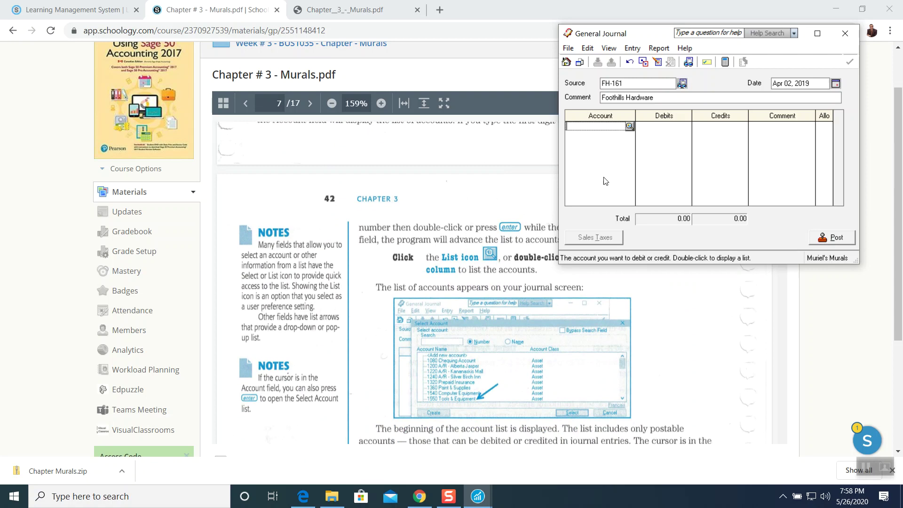
Choose 1550 Tools & Equipment from the account list for the first journal line.
click(629, 126)
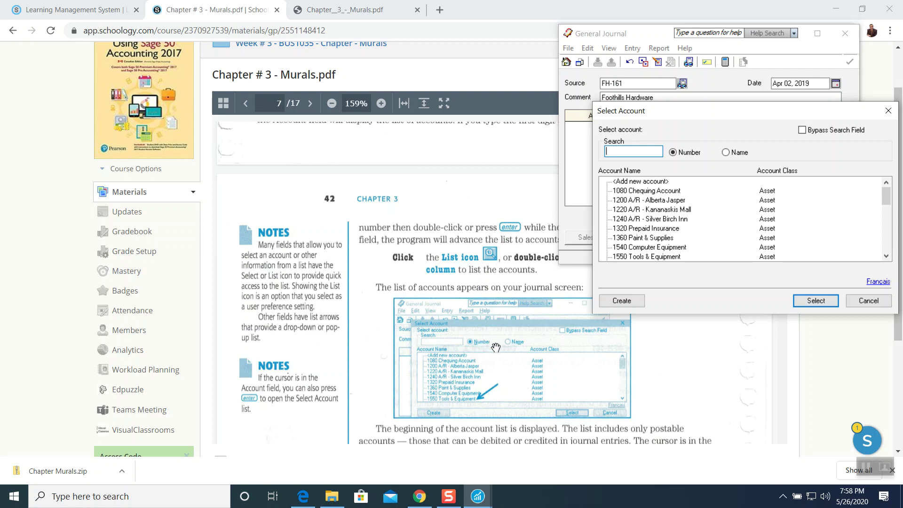
scroll(392, 261, down, 3)
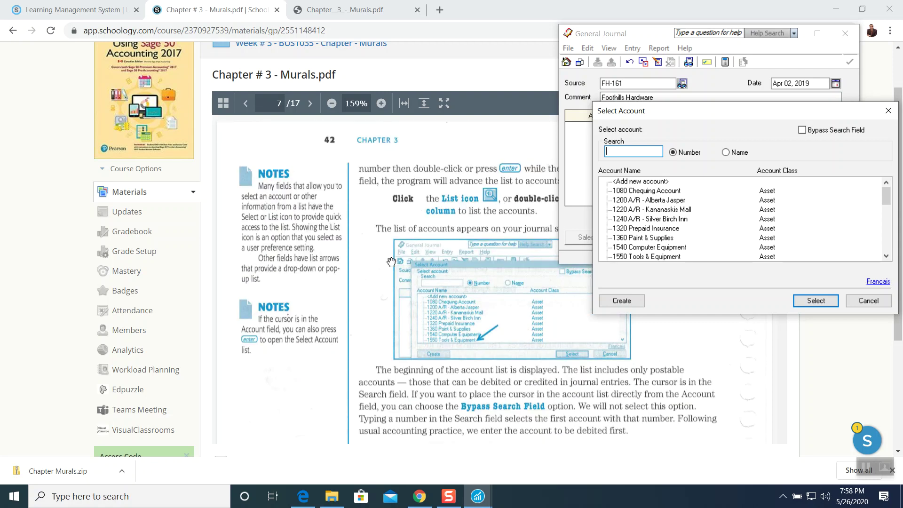
scroll(392, 261, down, 1)
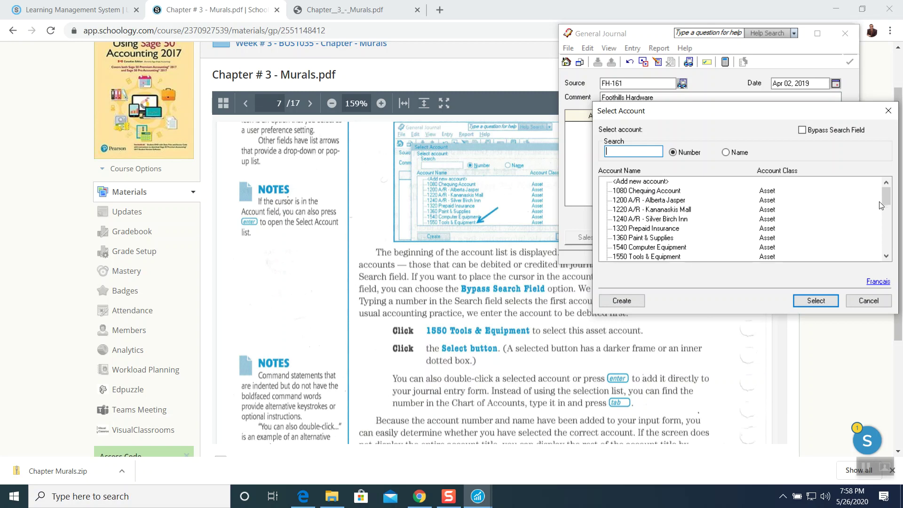
drag(886, 201, 886, 205)
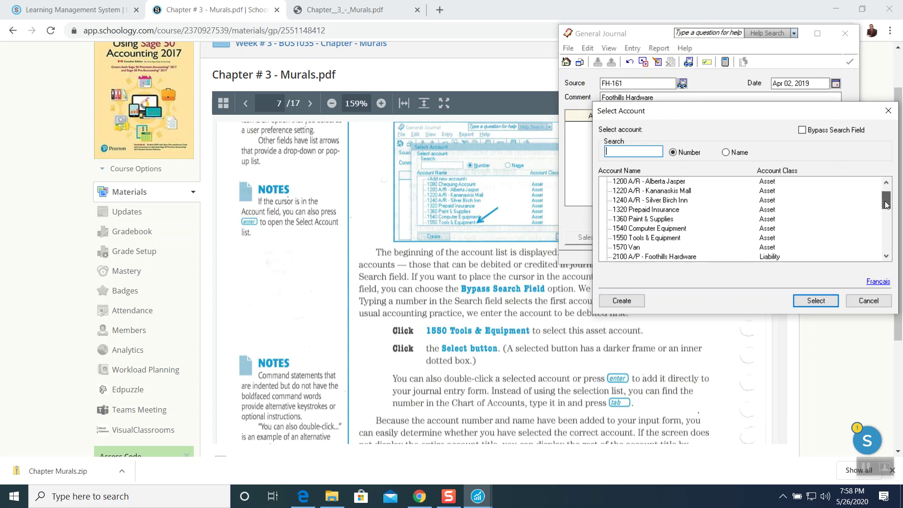
click(649, 238)
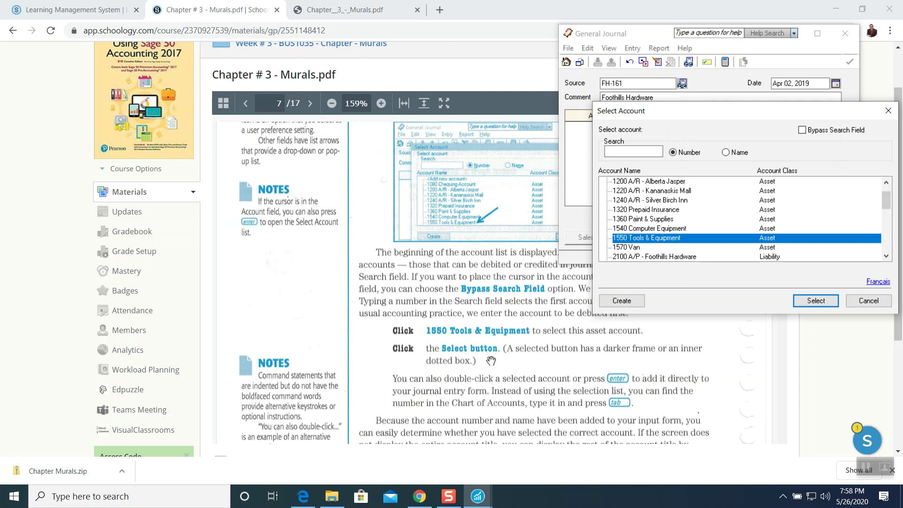
click(823, 300)
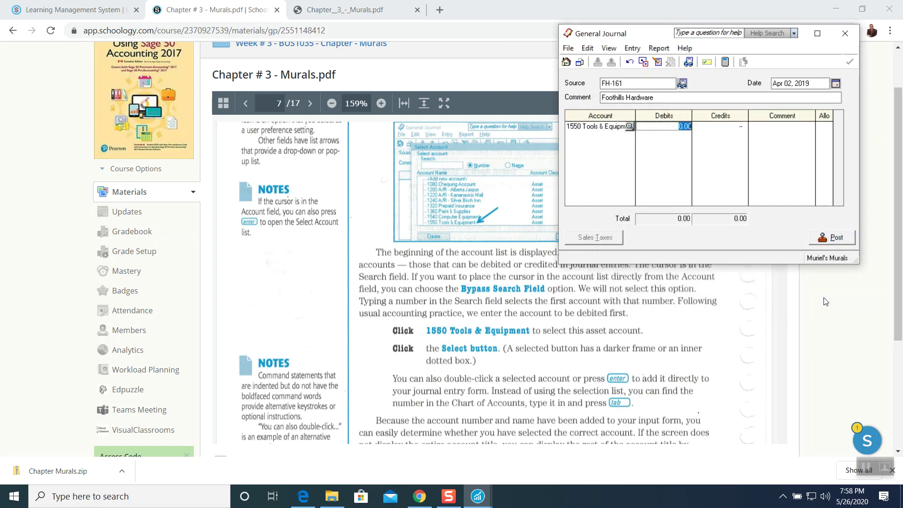
scroll(541, 326, down, 2)
scroll(541, 325, down, 4)
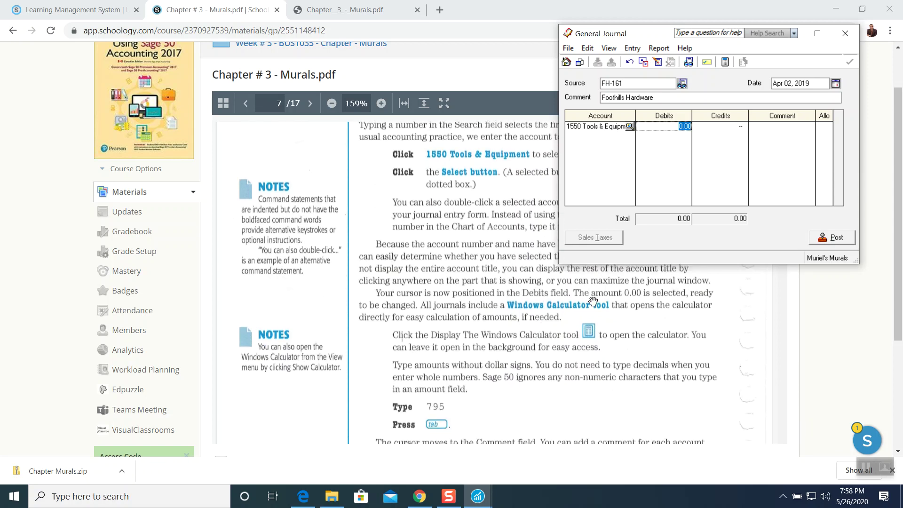
scroll(591, 303, down, 2)
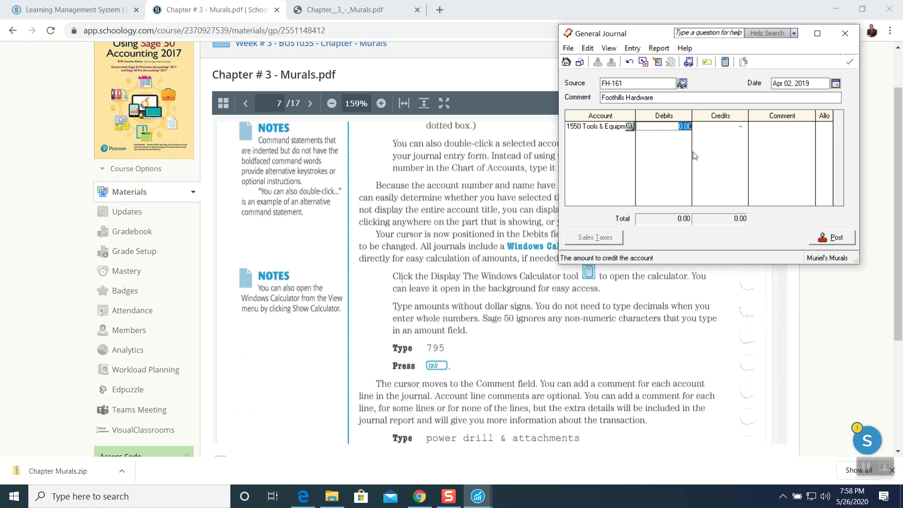
Debit 795.00 on the first line with the comment 'power drill & attachments'.
scroll(589, 290, down, 2)
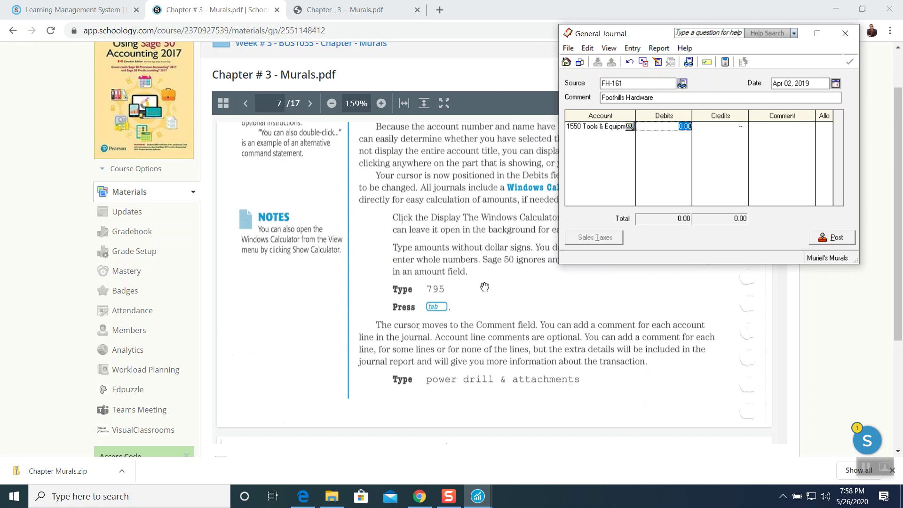
scroll(486, 285, up, 2)
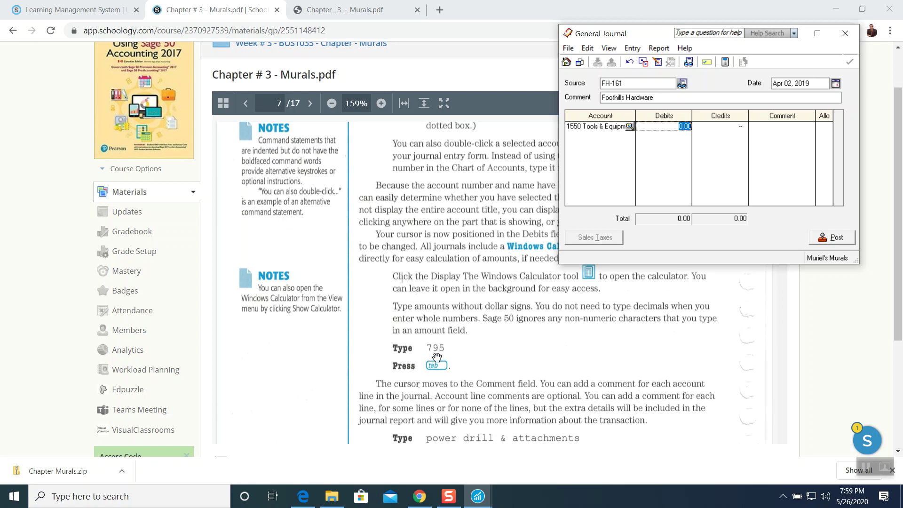
text(795)
key(Tab)
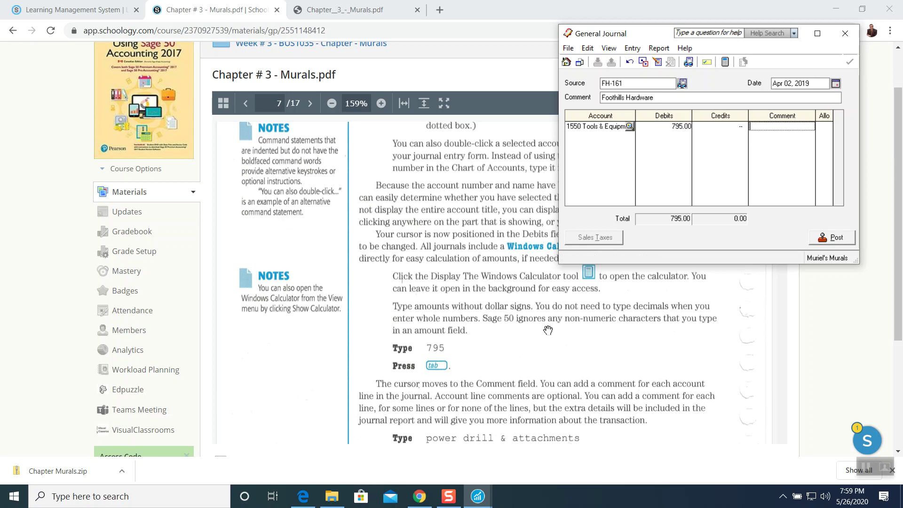
scroll(547, 330, down, 1)
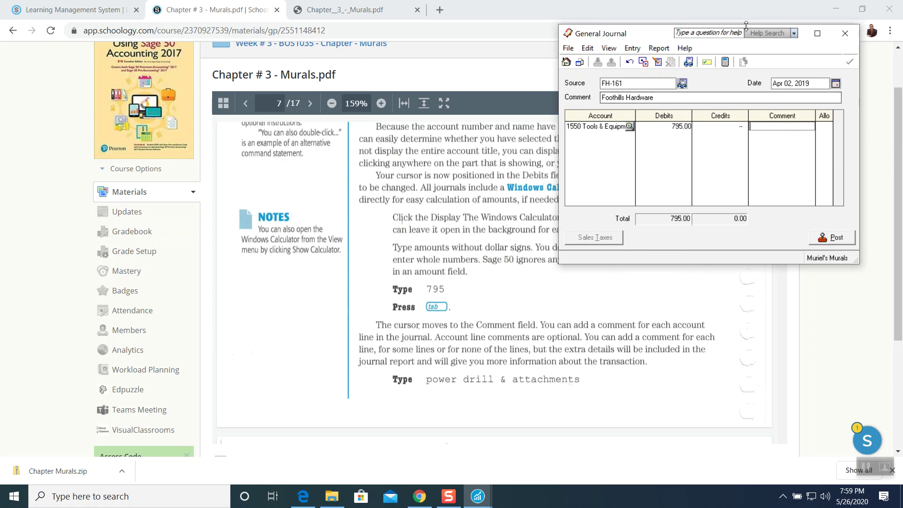
text(drill)
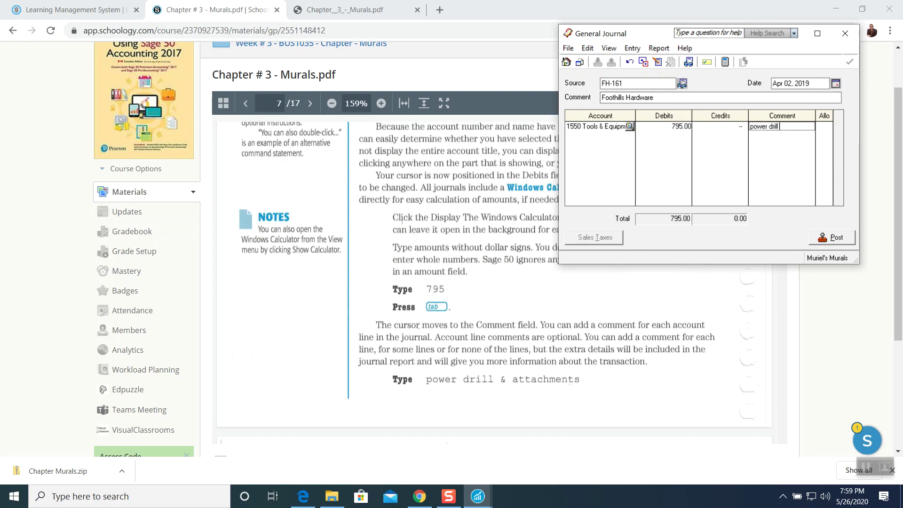
text( & attachments)
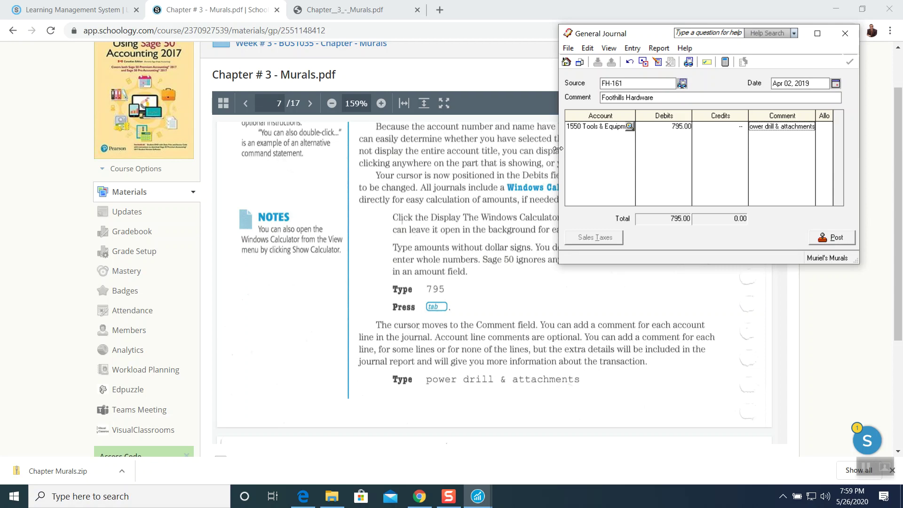
Widen the journal to show full account names and move to the second line's Account cell.
drag(557, 148, 500, 149)
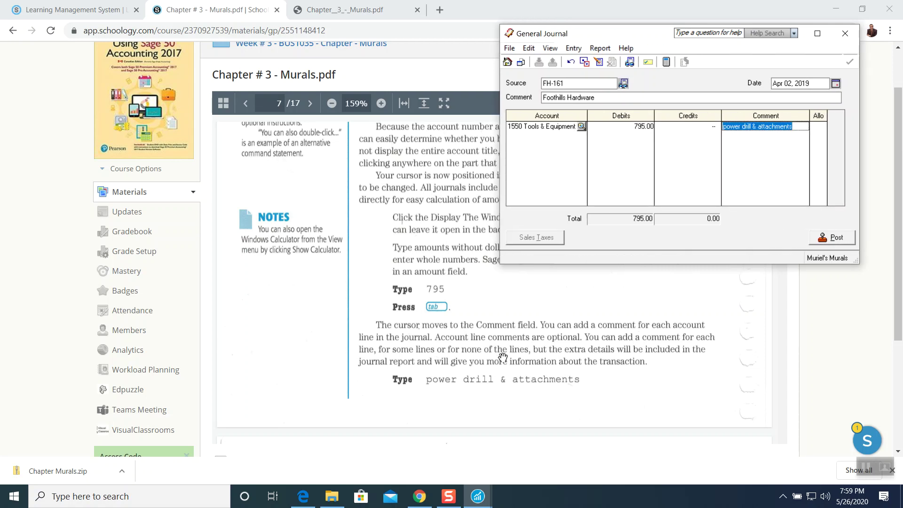
click(464, 362)
scroll(471, 344, down, 1)
scroll(481, 331, down, 5)
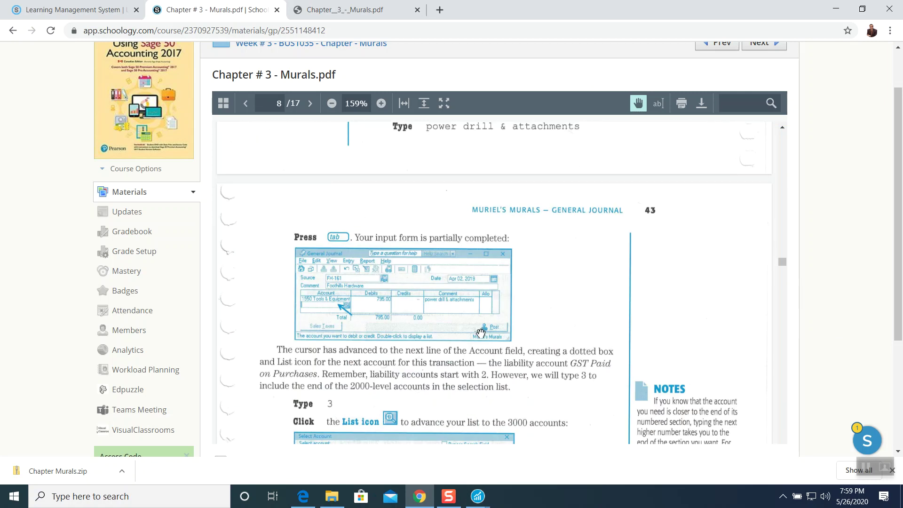
click(477, 496)
click(514, 452)
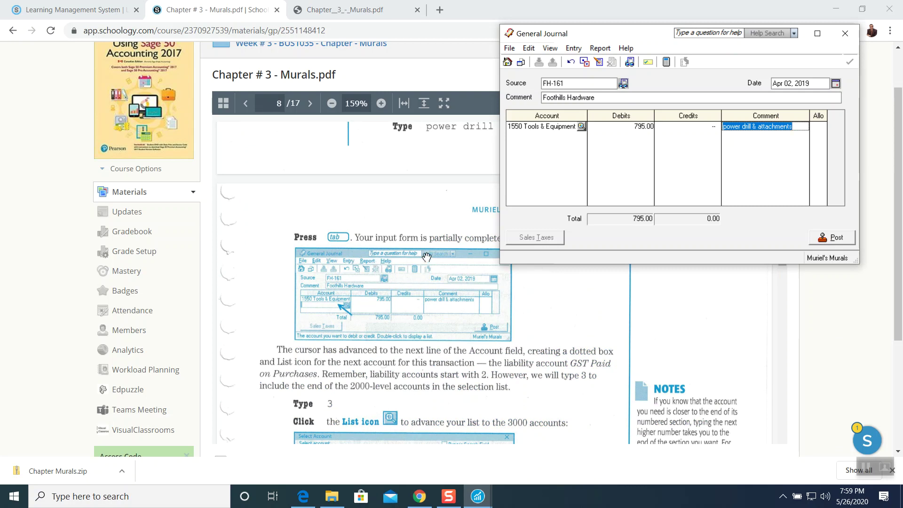
click(527, 137)
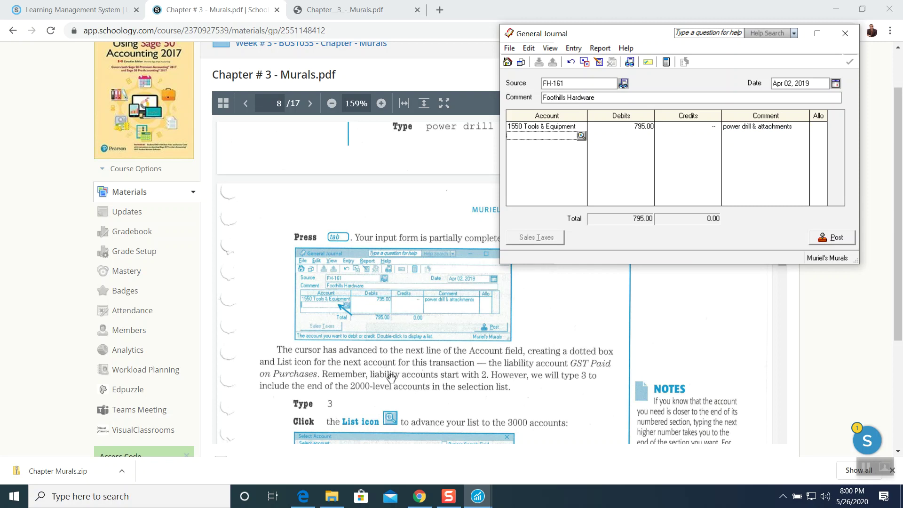
Assign 2670 GST Paid on Purchases to the second line, which defaults to a 795.00 credit.
text(3)
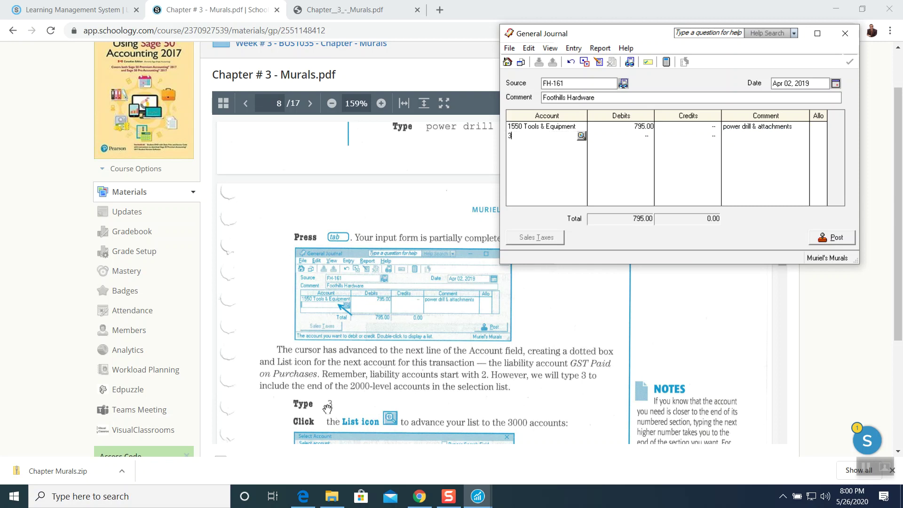
scroll(437, 372, down, 2)
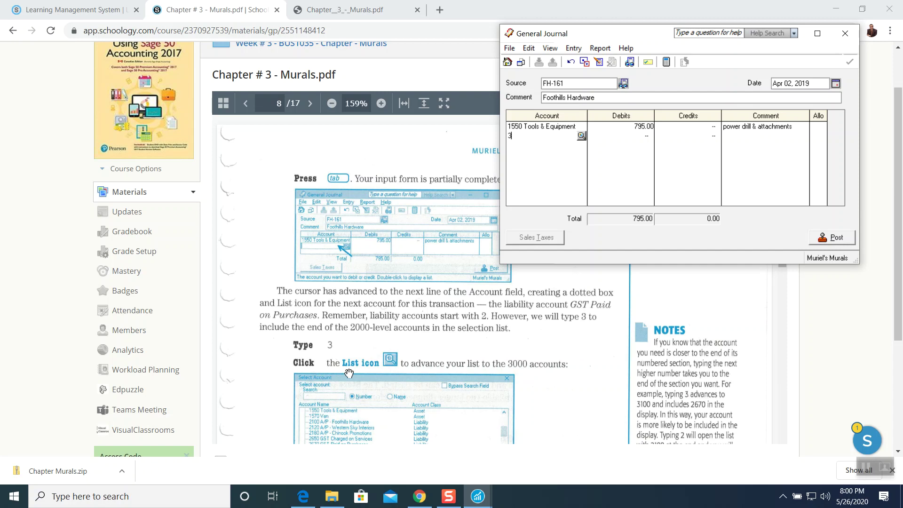
click(582, 136)
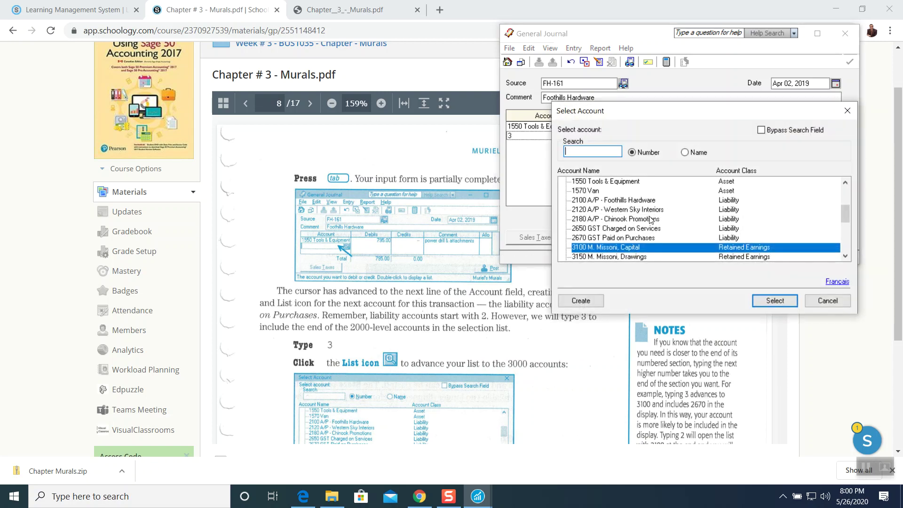
click(845, 256)
click(845, 256)
click(845, 256)
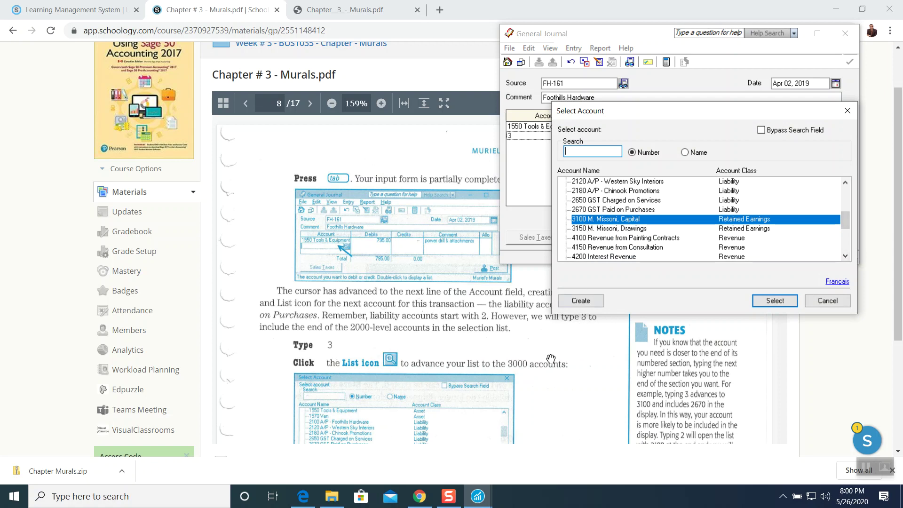
scroll(540, 371, down, 3)
scroll(540, 372, down, 2)
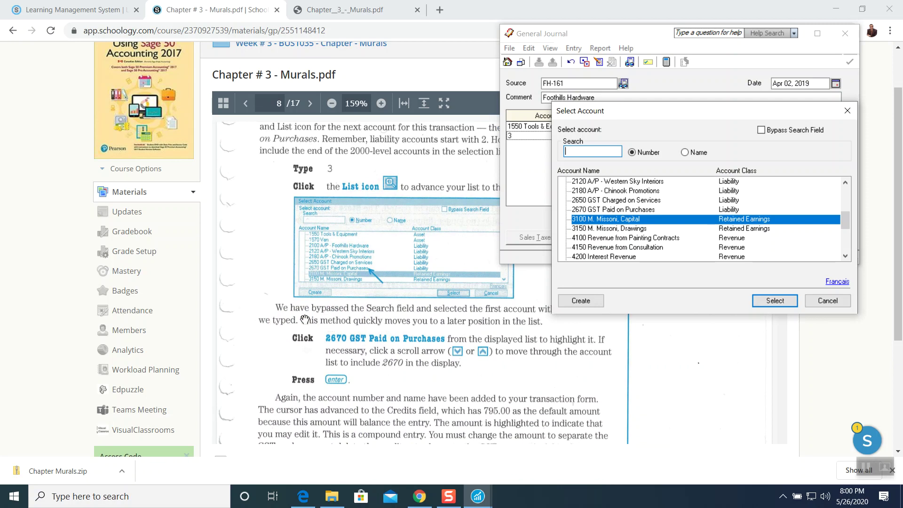
scroll(335, 321, up, 2)
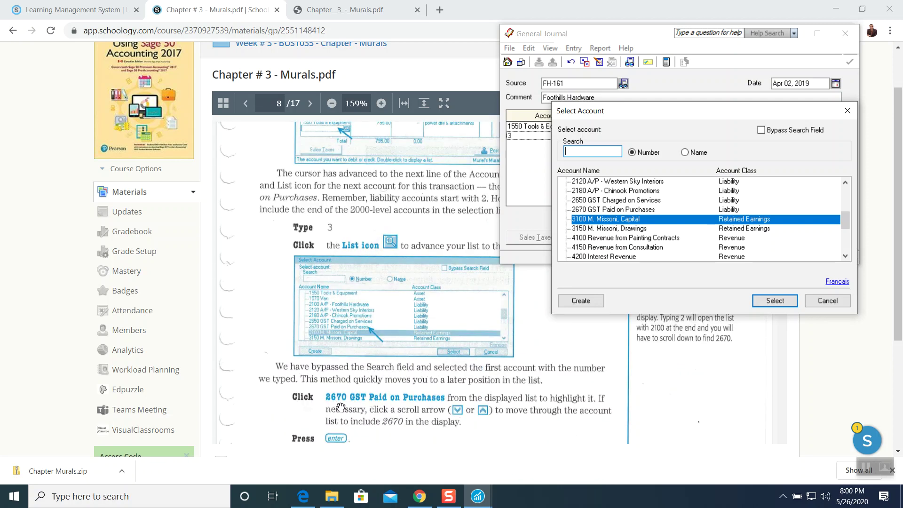
click(584, 212)
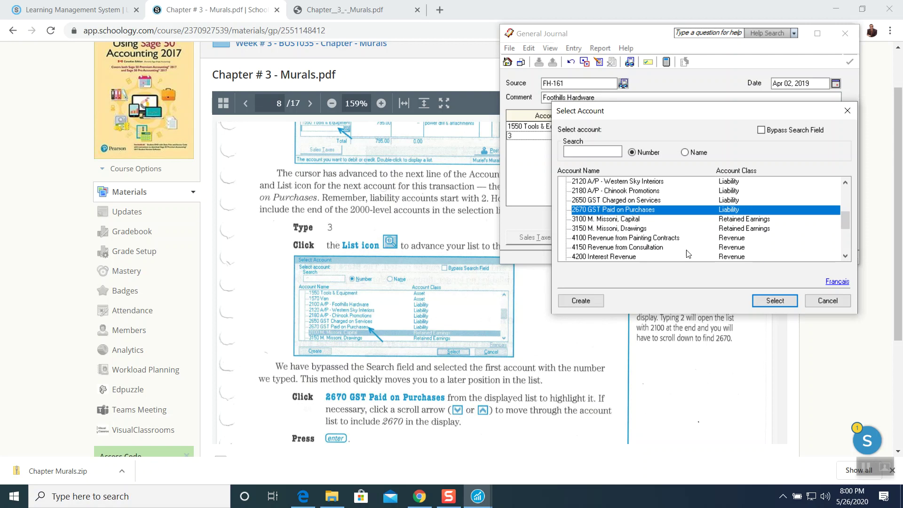
click(763, 300)
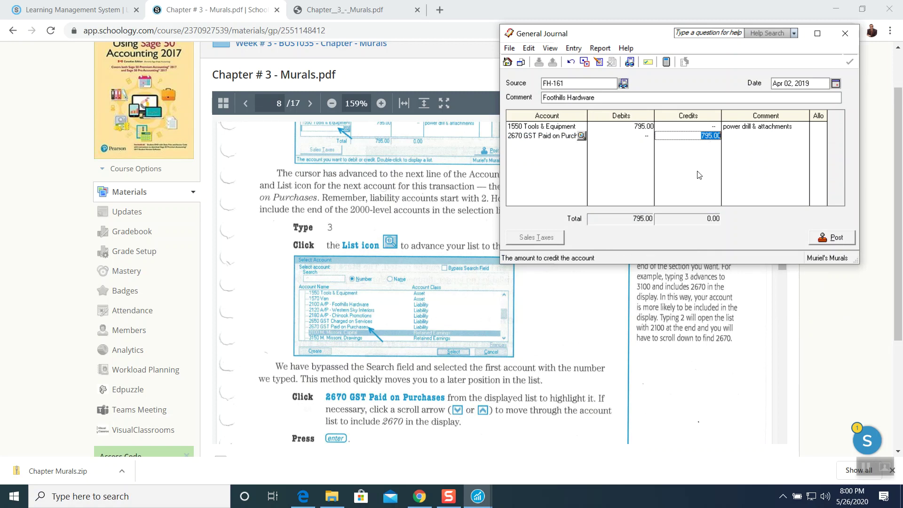
click(646, 138)
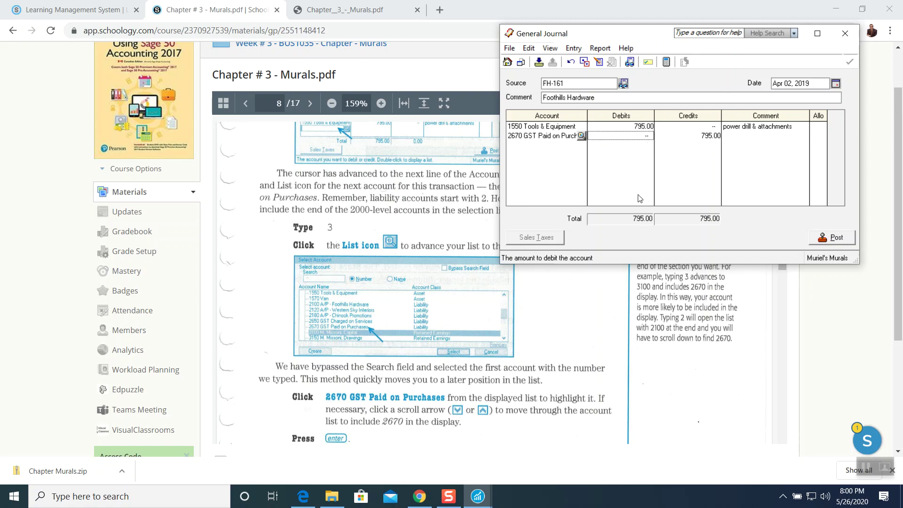
Replace the second line's 795.00 credit with a 39.75 debit commented 'GST @ 5%'.
click(693, 136)
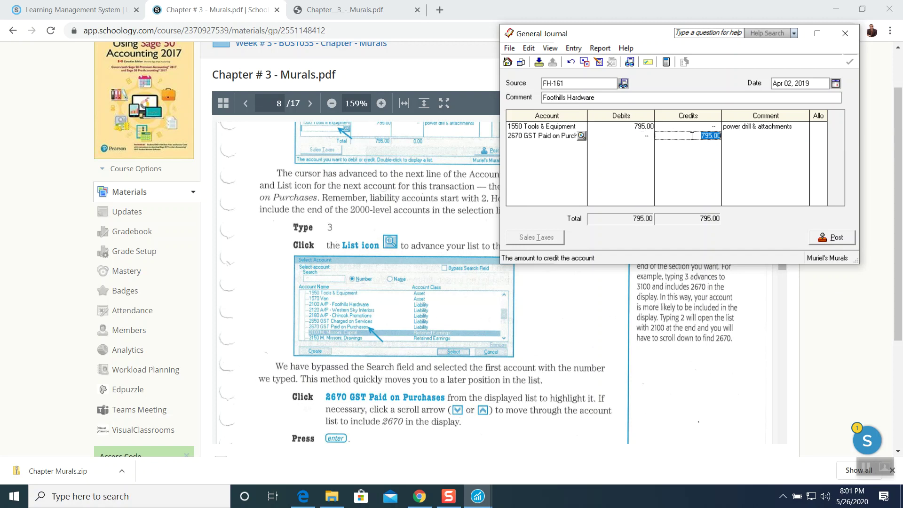
key(Delete)
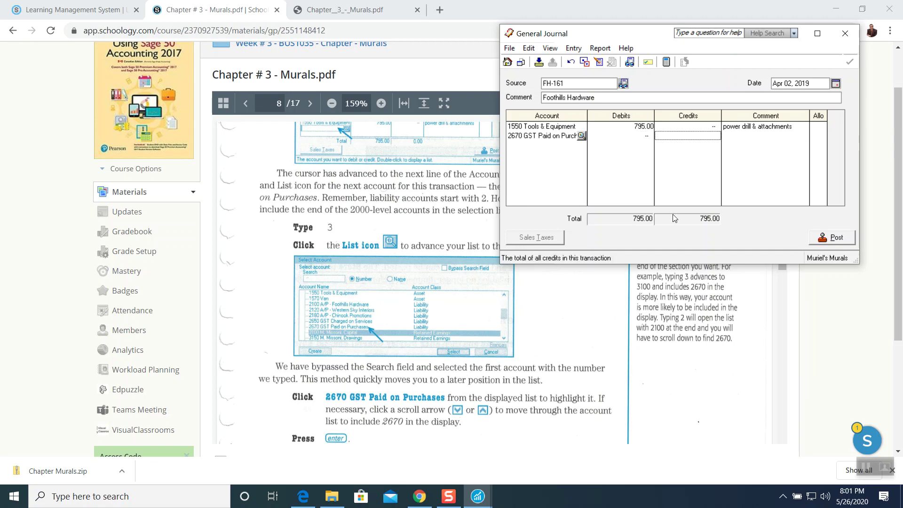
key(shift+Tab)
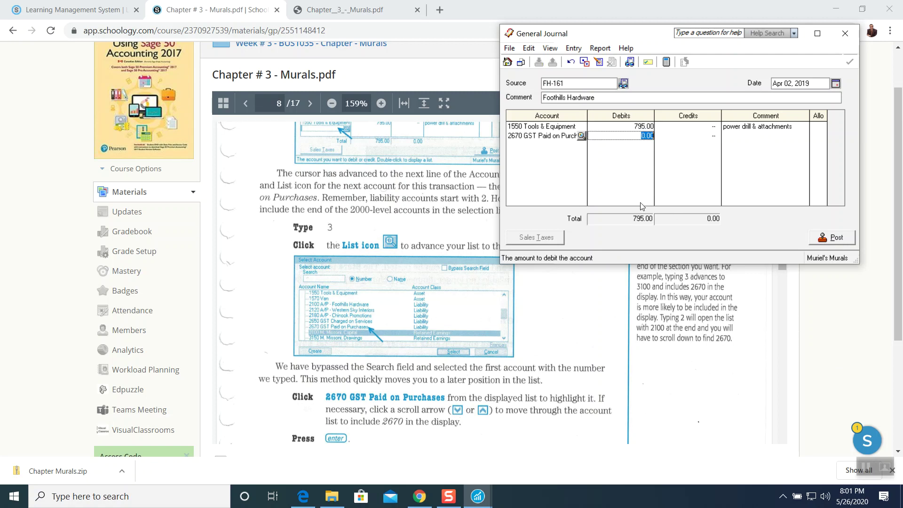
text(39.75)
key(Tab)
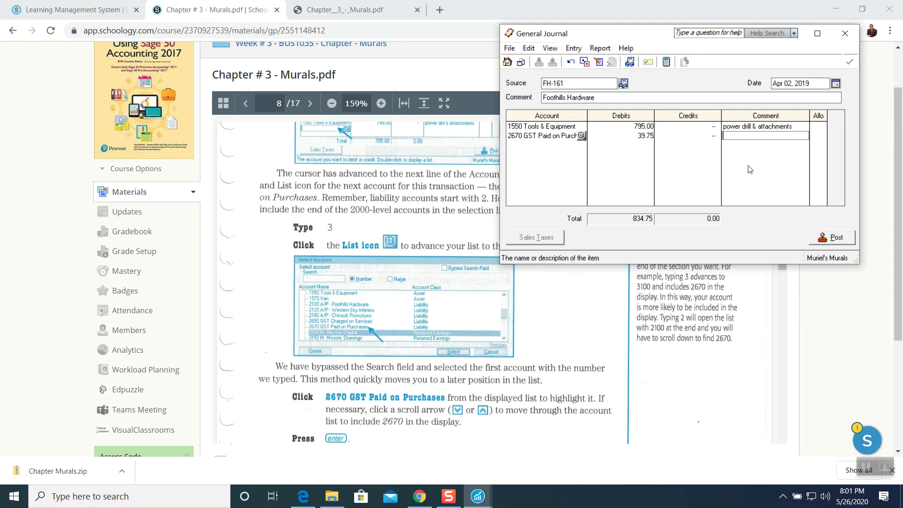
text(GST @ 5%)
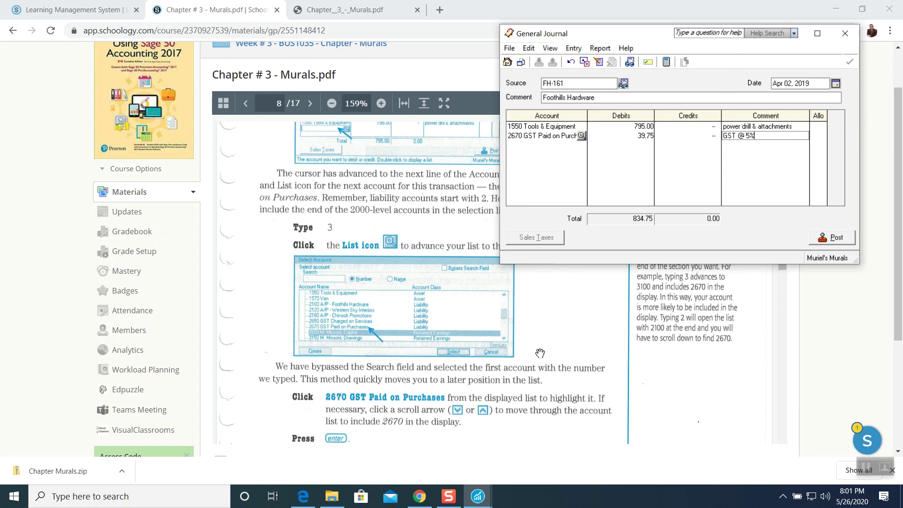
key(Tab)
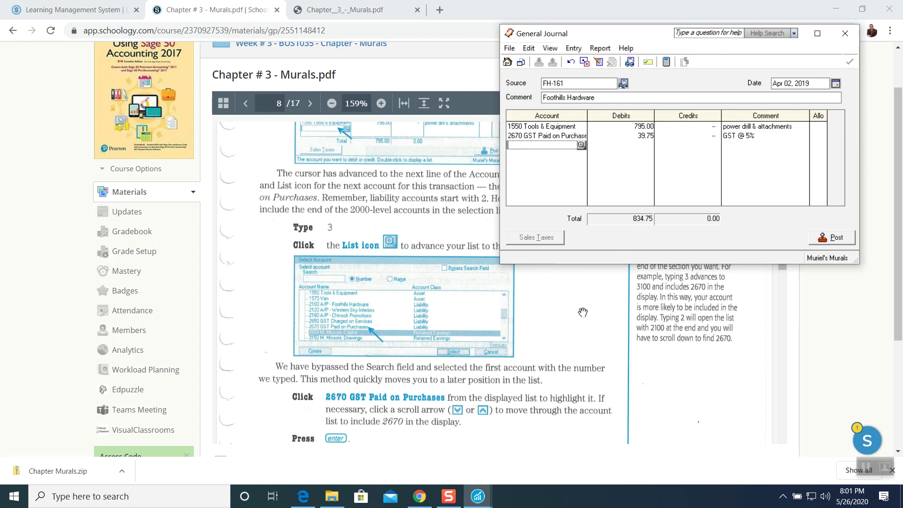
scroll(581, 312, down, 5)
scroll(518, 329, down, 2)
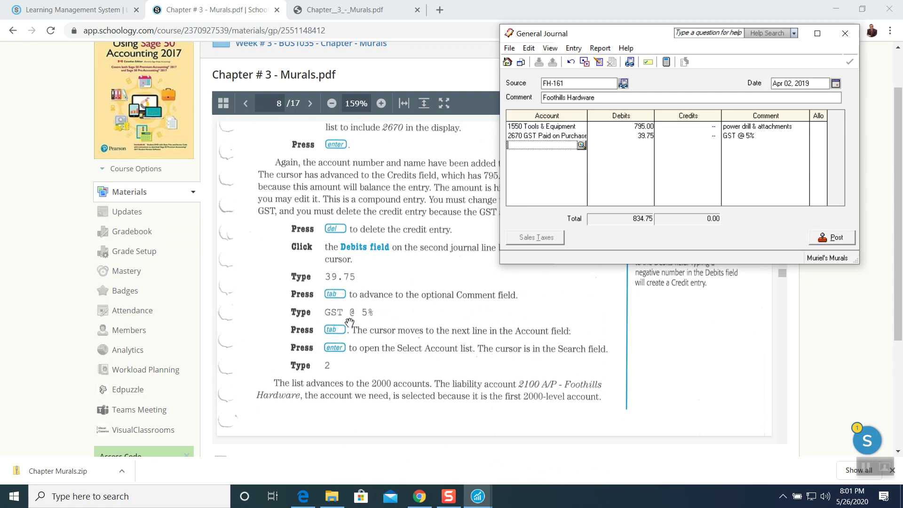
scroll(362, 323, down, 1)
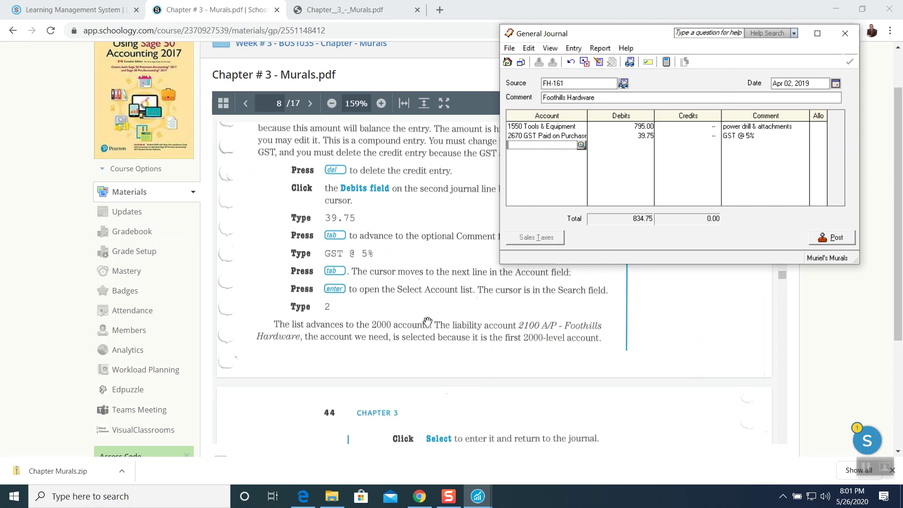
scroll(426, 322, down, 1)
scroll(426, 323, down, 1)
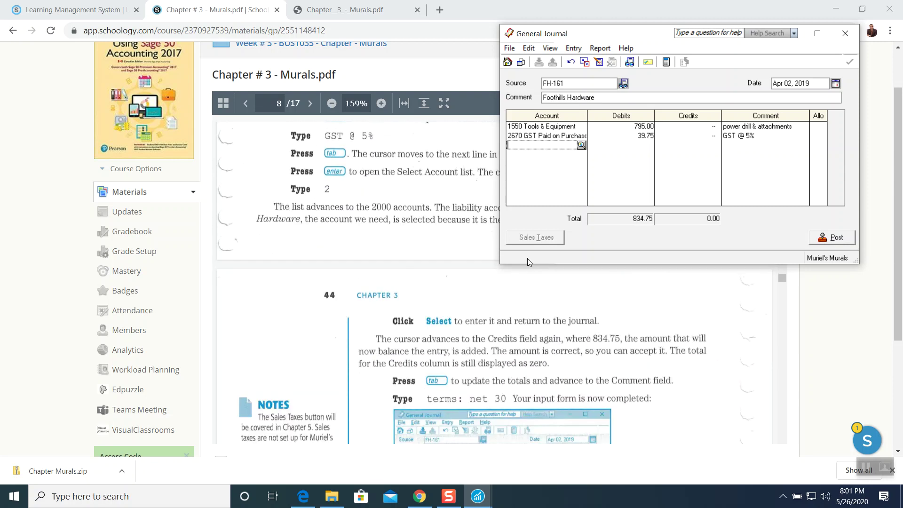
Select 2100 A/P - Foothills Hardware for the third line and accept its 834.75 credit.
text(2)
scroll(495, 297, down, 1)
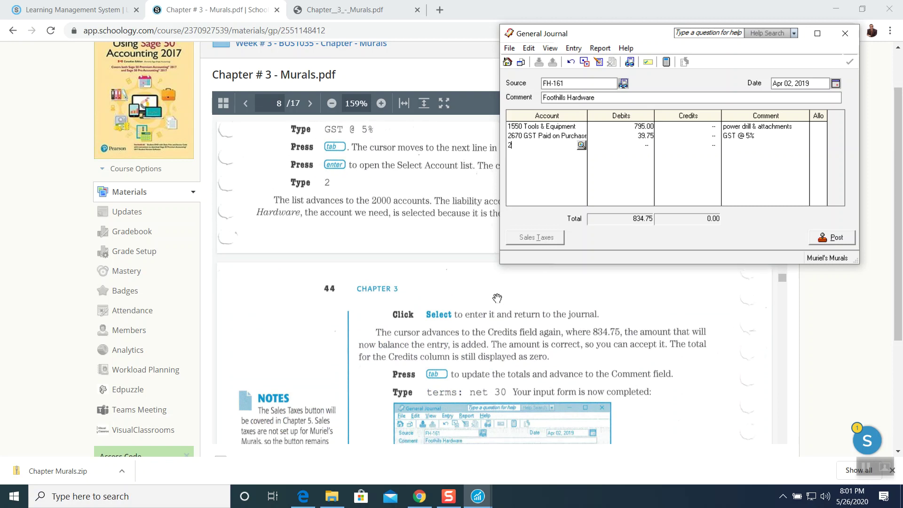
click(581, 145)
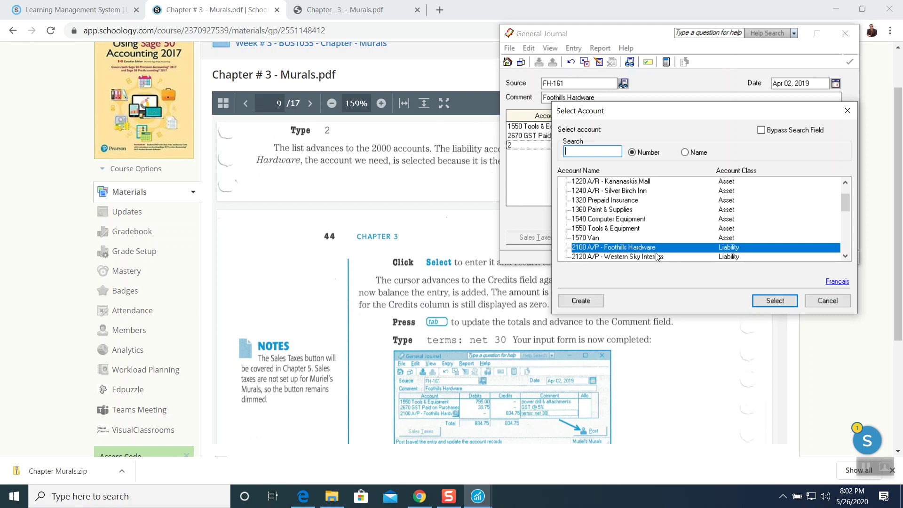
click(771, 301)
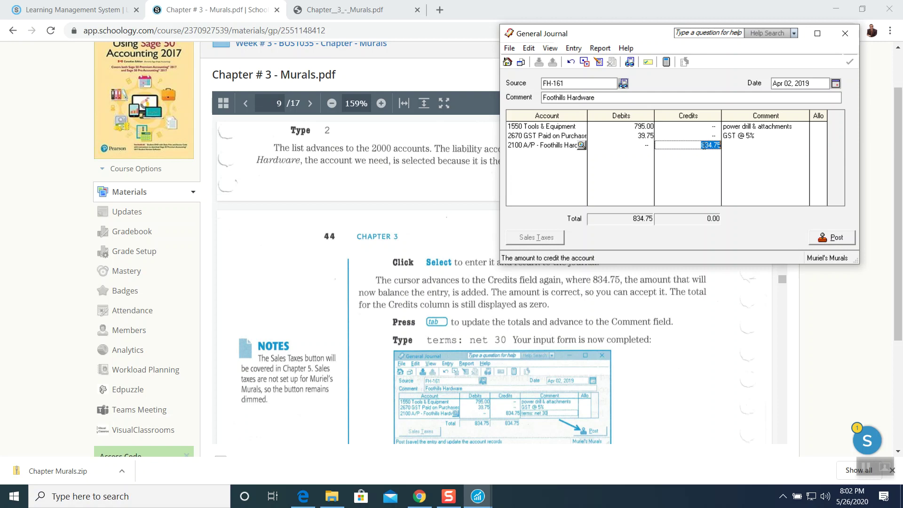
key(Tab)
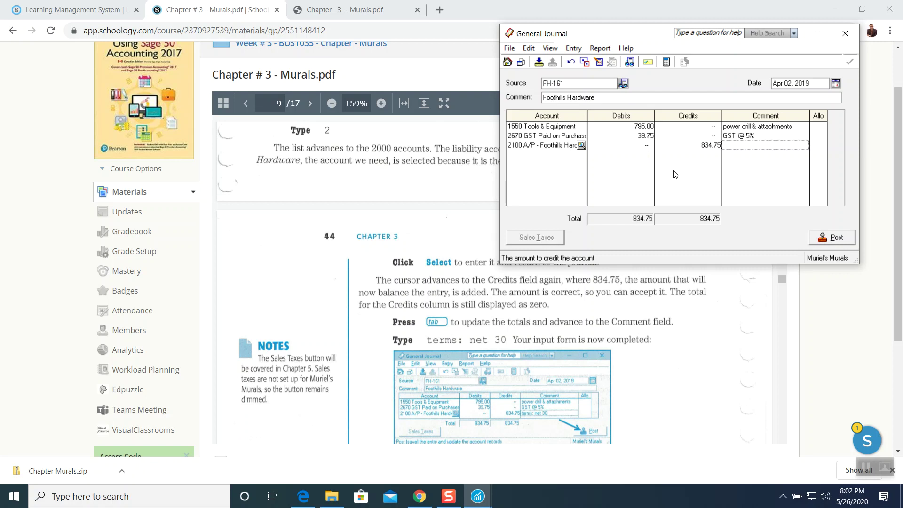
Shift the journal left and enter 'Terms: net 30 days' as the A/P line comment.
drag(654, 37, 550, 36)
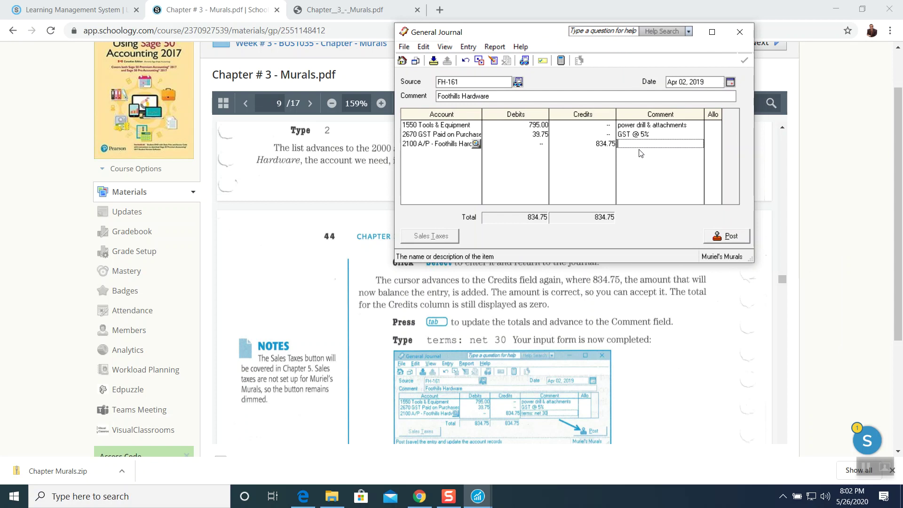
text(Terms: net 30 days)
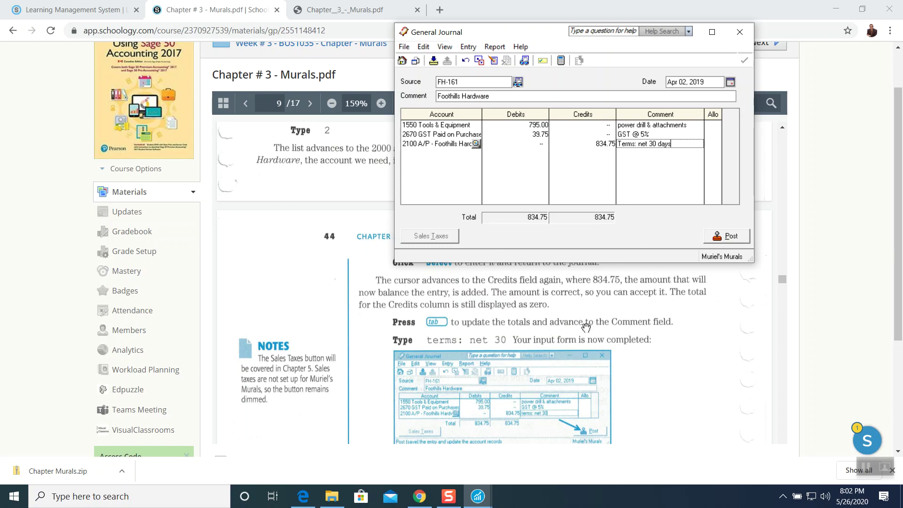
scroll(585, 327, down, 5)
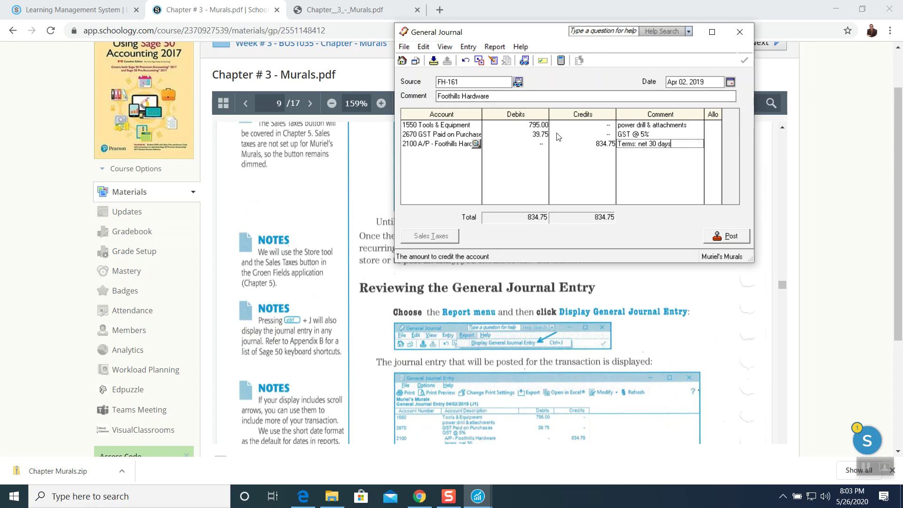
click(492, 49)
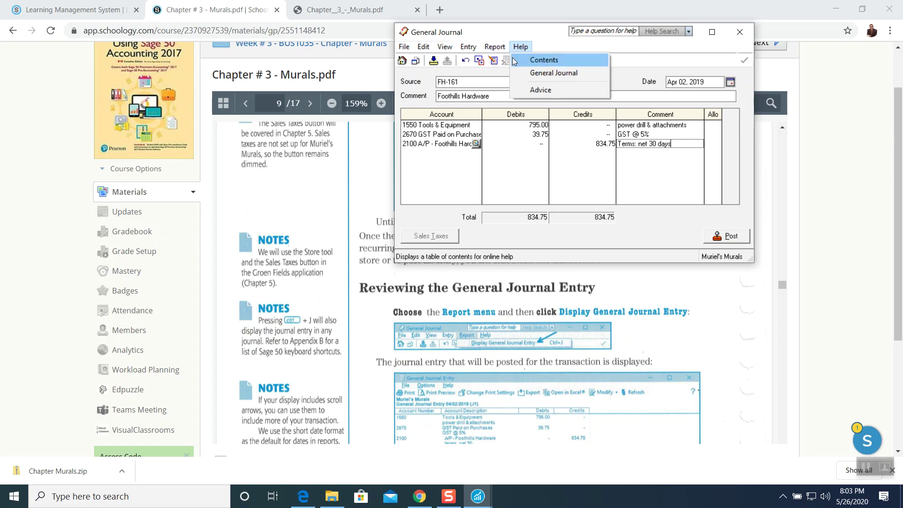
click(501, 61)
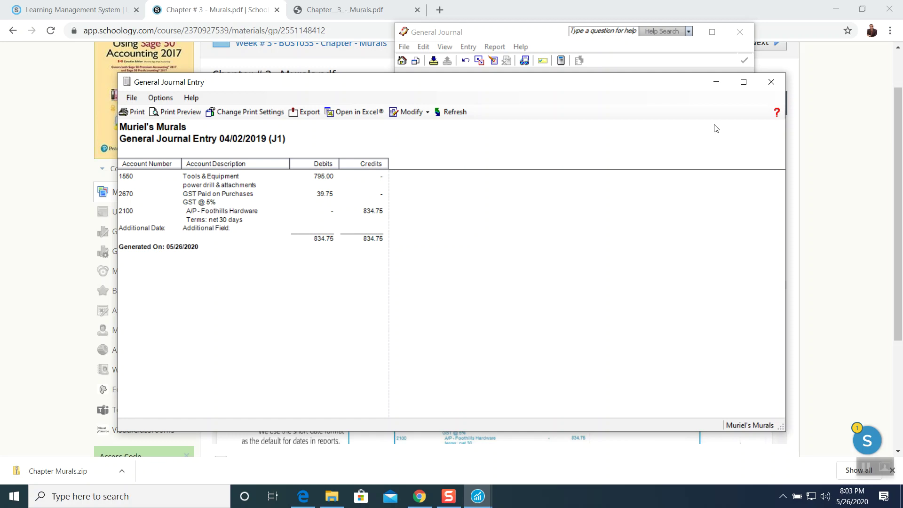
click(771, 82)
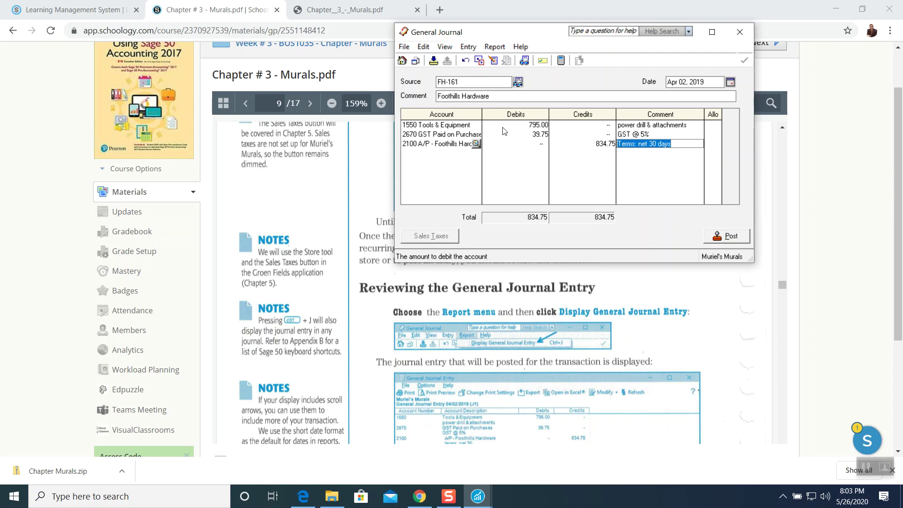
Post the balanced FH-161 journal entry and dismiss the confirmation.
click(404, 47)
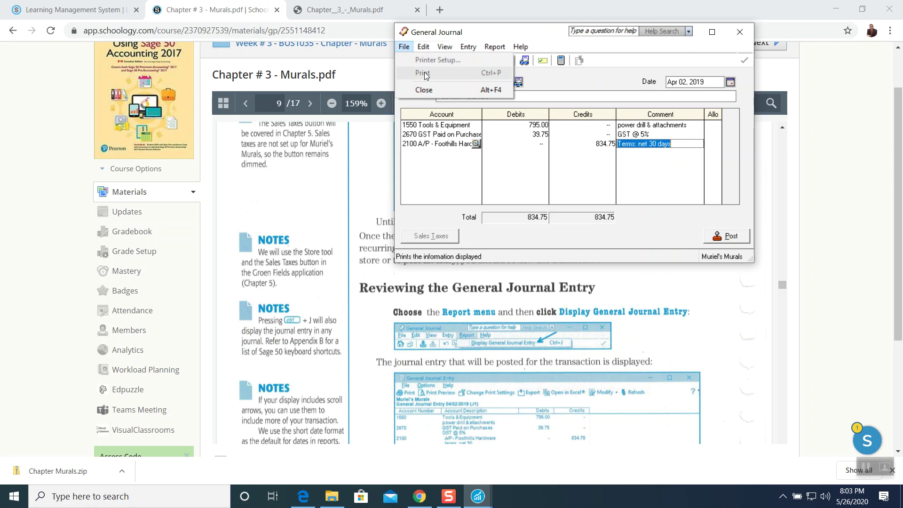
click(487, 35)
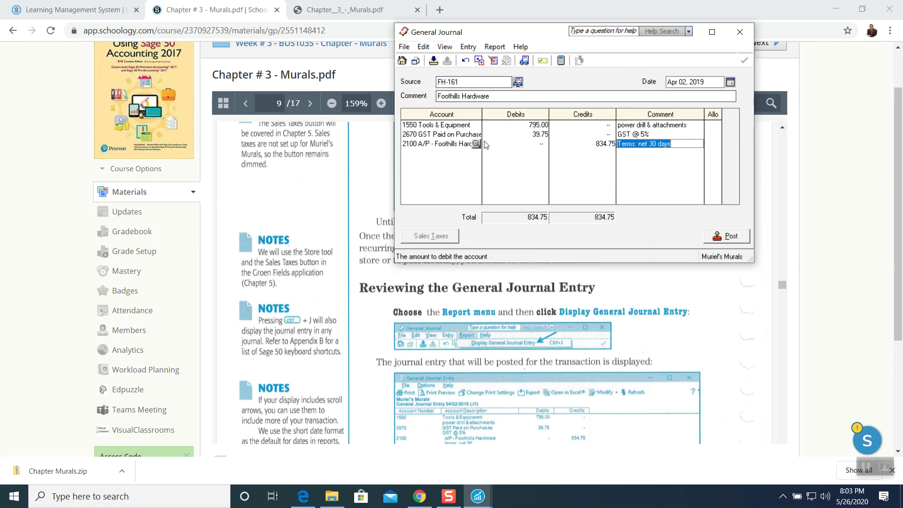
click(724, 238)
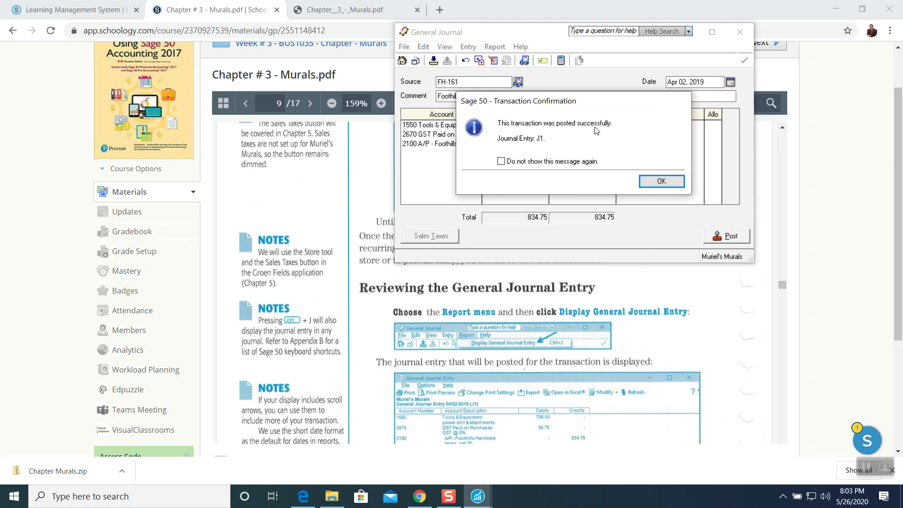
click(662, 182)
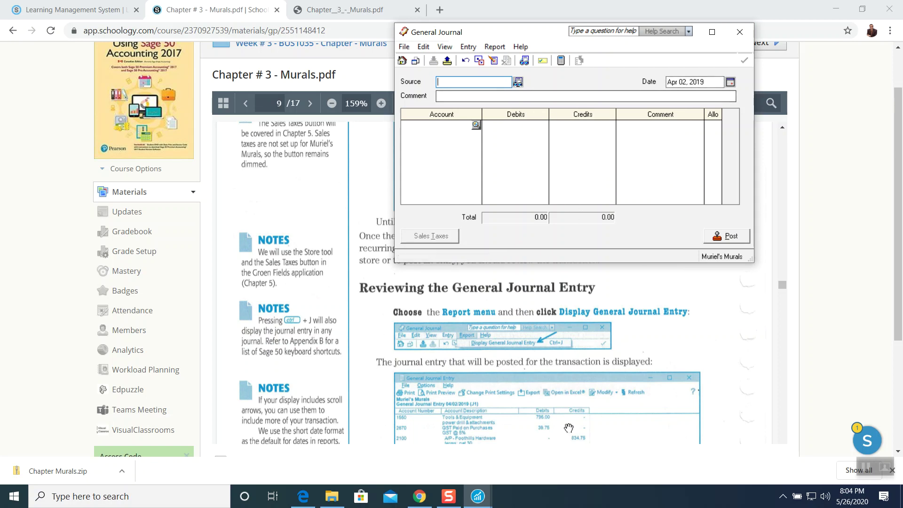
Close the blank General Journal and return to the textbook PDF's page 9.
click(478, 497)
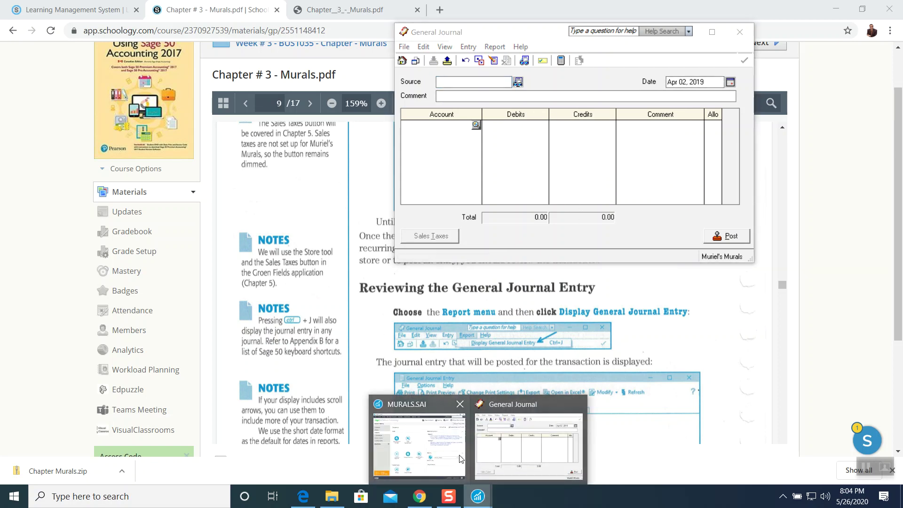
click(513, 452)
click(699, 50)
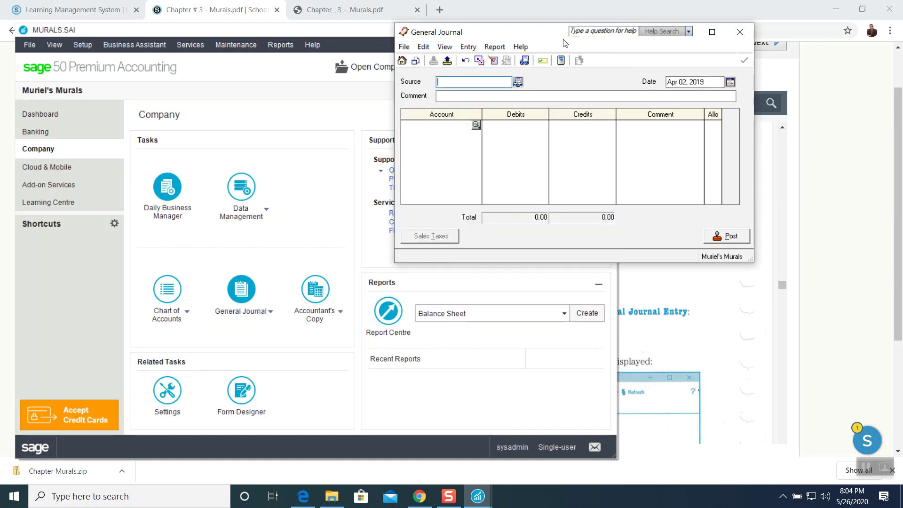
drag(555, 33, 448, 161)
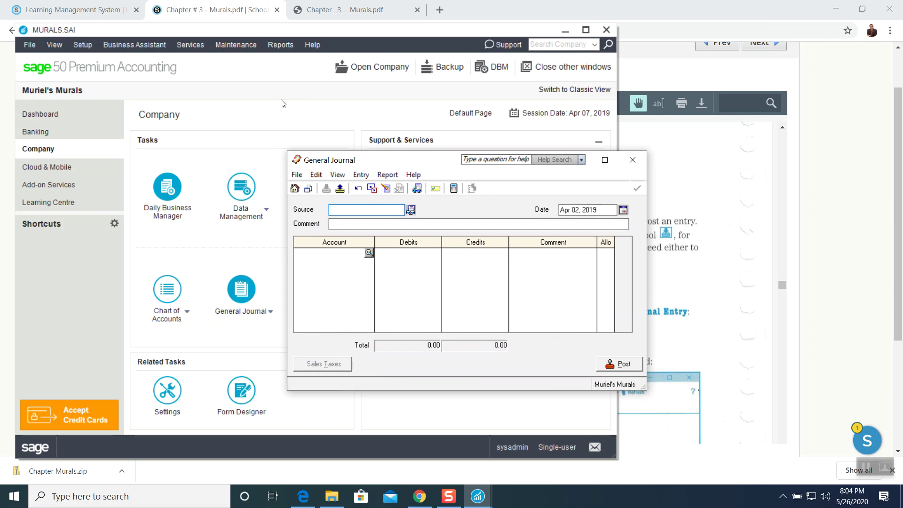
click(631, 159)
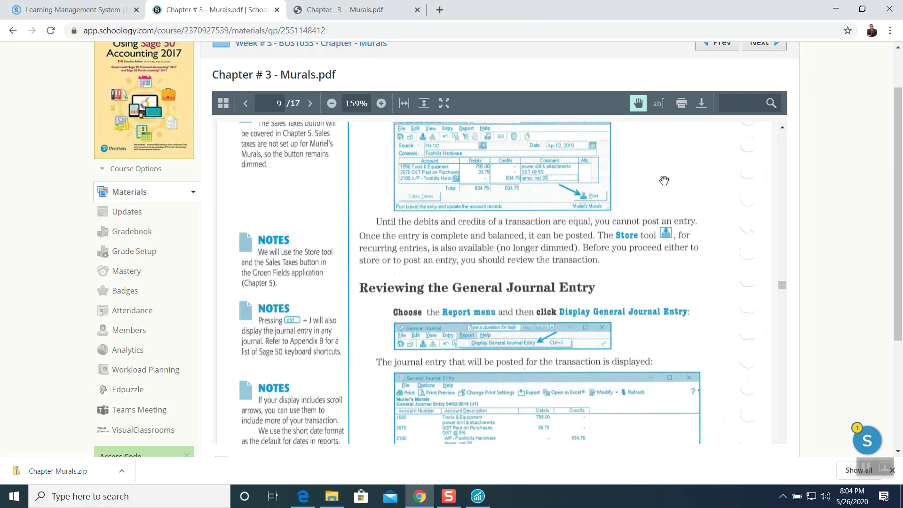
click(664, 181)
Scroll the chapter PDF to page 10's Bank Credit Memo #AT-C3104 instructions, then return to Sage 50.
scroll(578, 258, down, 10)
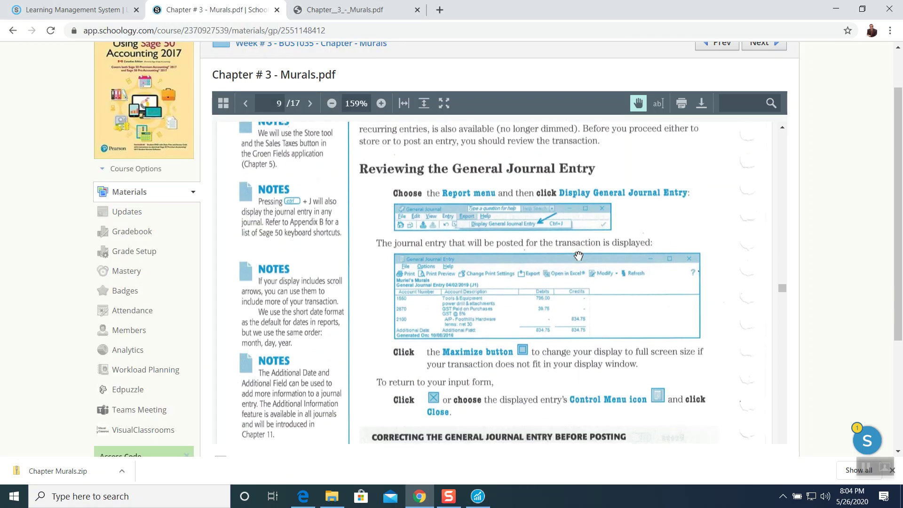
scroll(578, 254, down, 4)
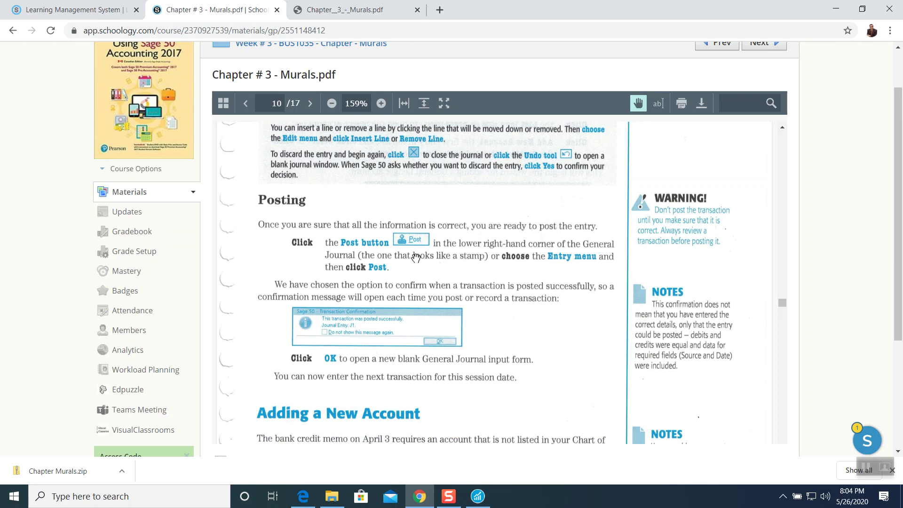
scroll(416, 257, down, 6)
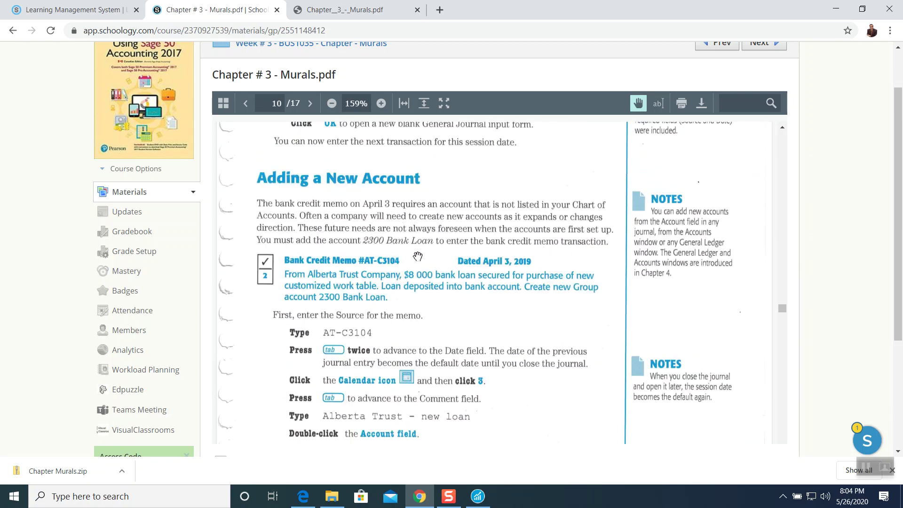
scroll(418, 257, up, 10)
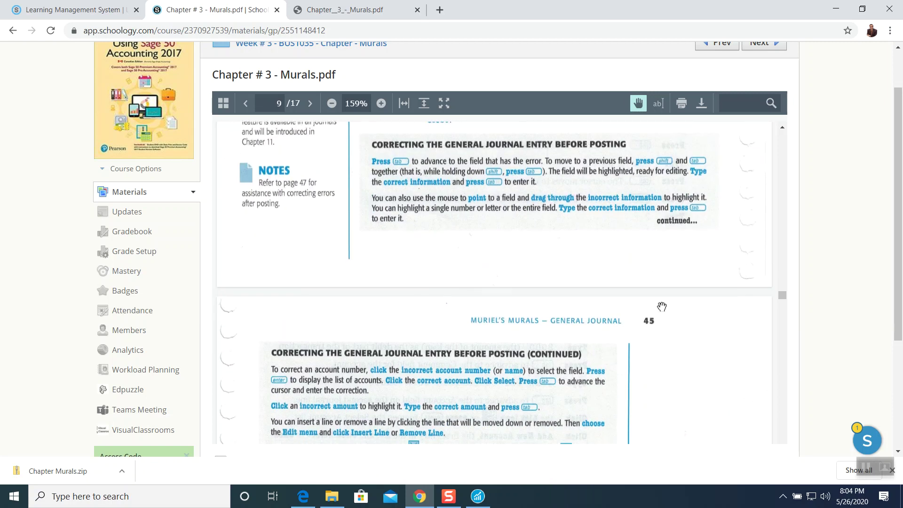
scroll(539, 315, down, 10)
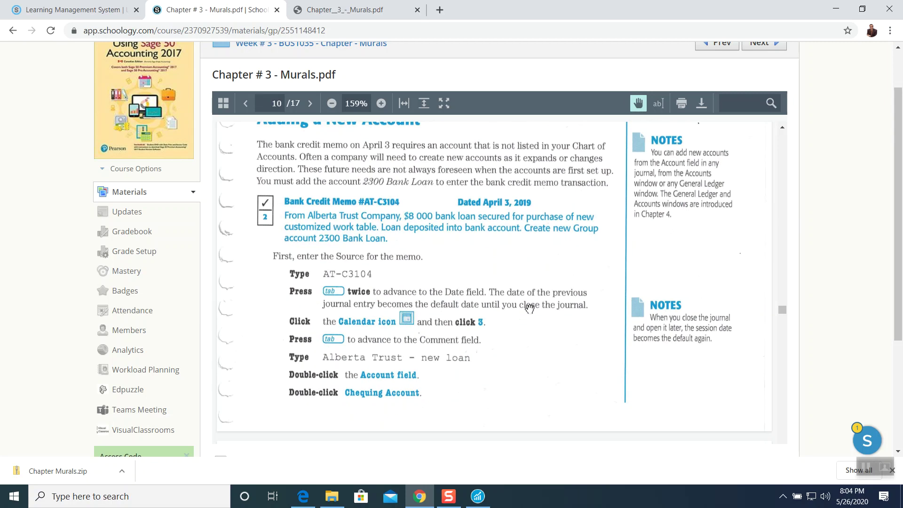
scroll(465, 289, down, 1)
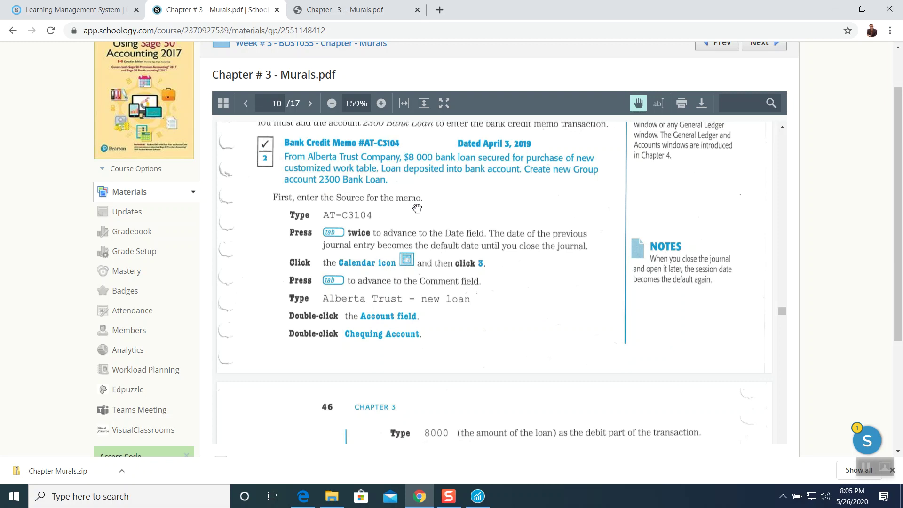
click(478, 496)
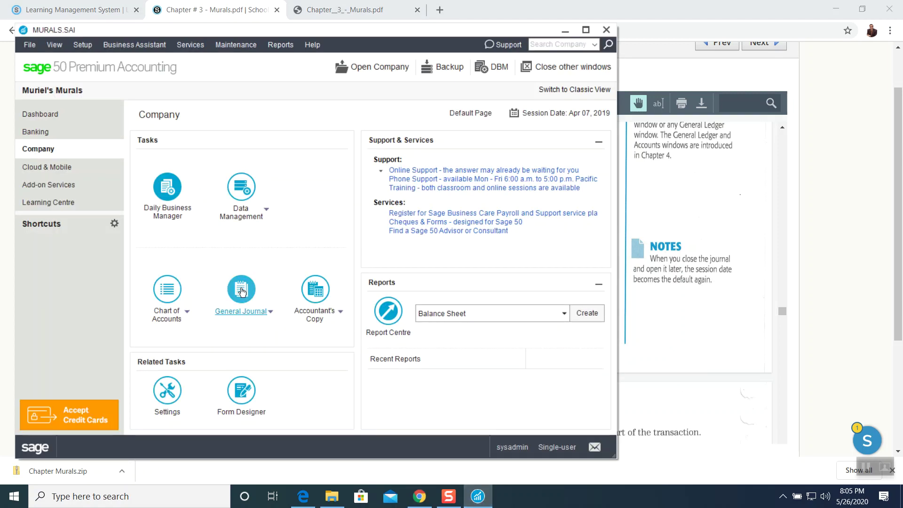
Open a new General Journal entry and position it beside the textbook, minimizing the company window.
click(240, 288)
click(564, 29)
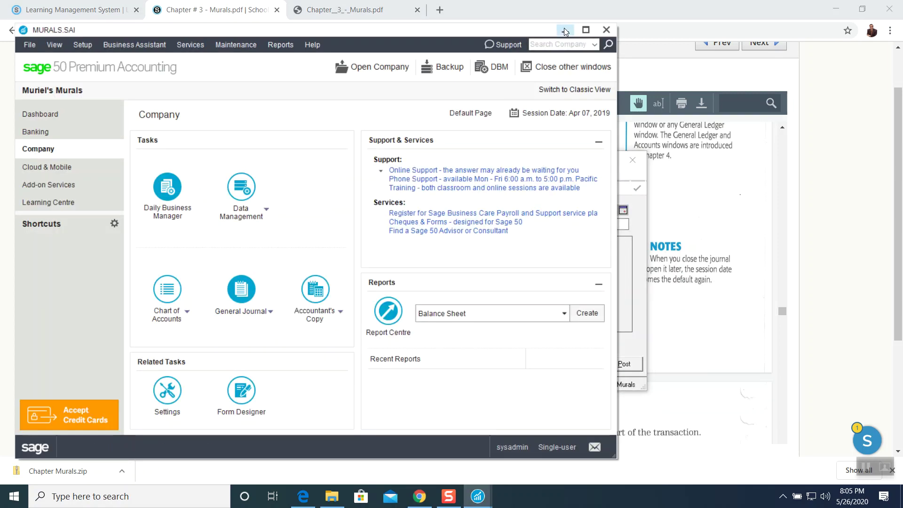
drag(420, 160, 627, 23)
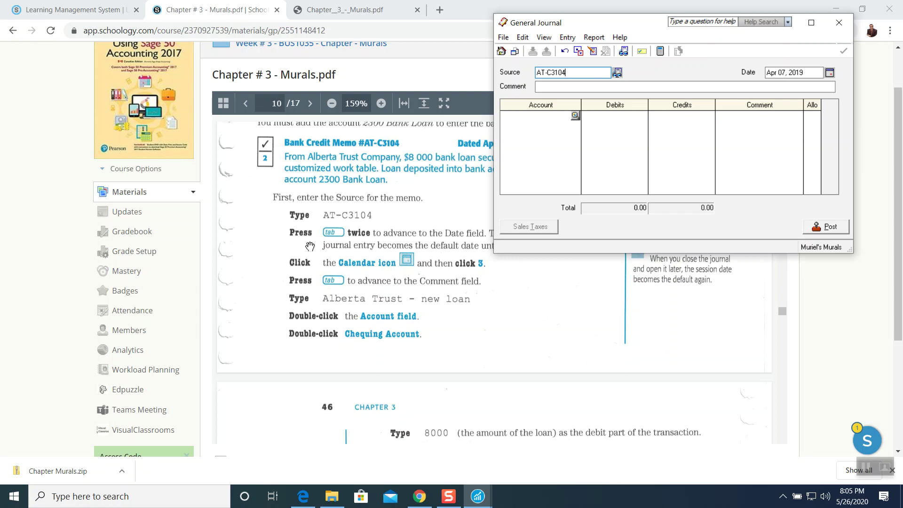
drag(588, 25, 624, 29)
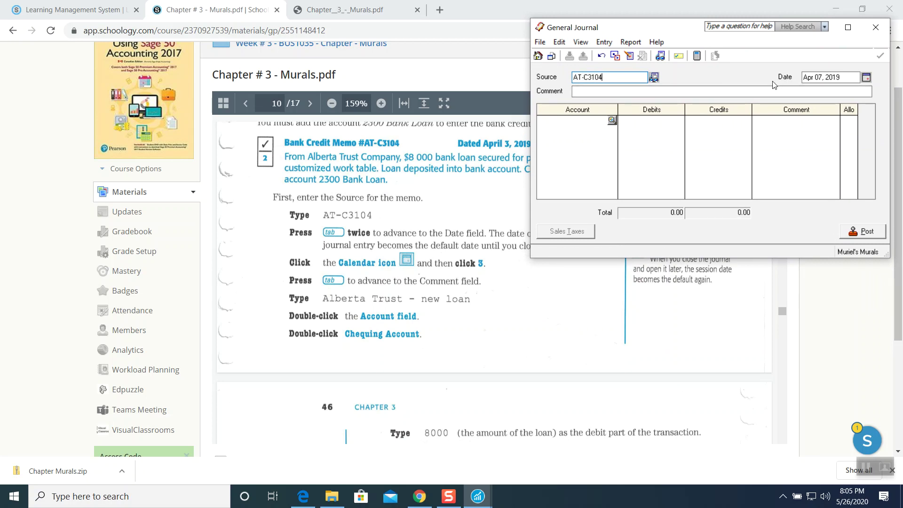
Give the entry source AT-C3104, date Apr 03, 2019 and comment 'Alberta Trust - new loan'.
click(866, 77)
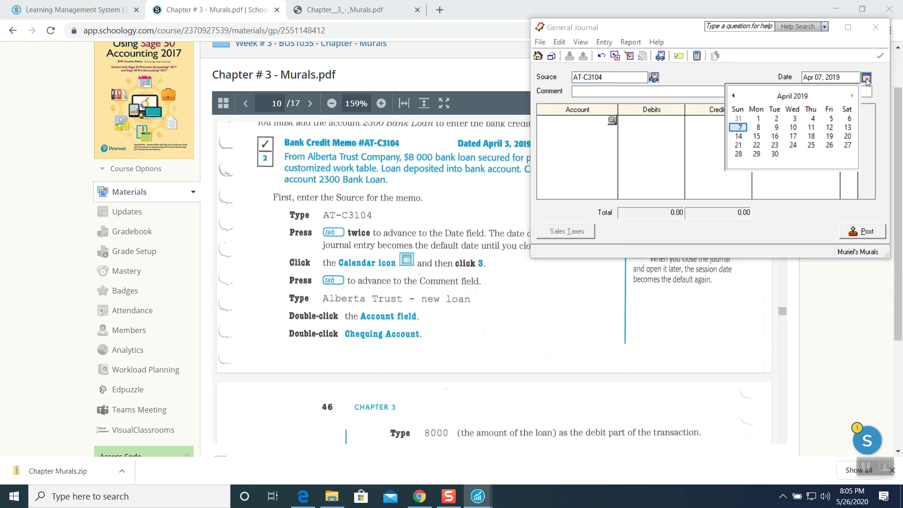
click(794, 119)
key(Tab)
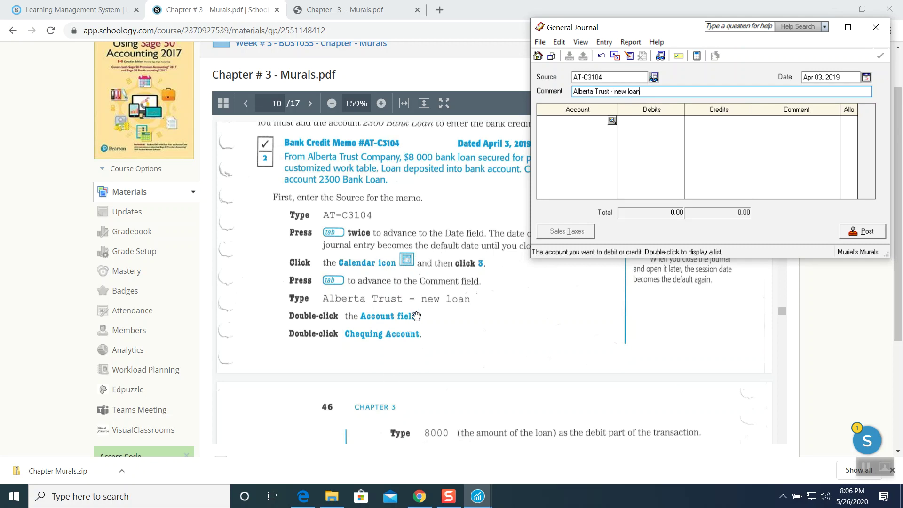
scroll(416, 315, down, 1)
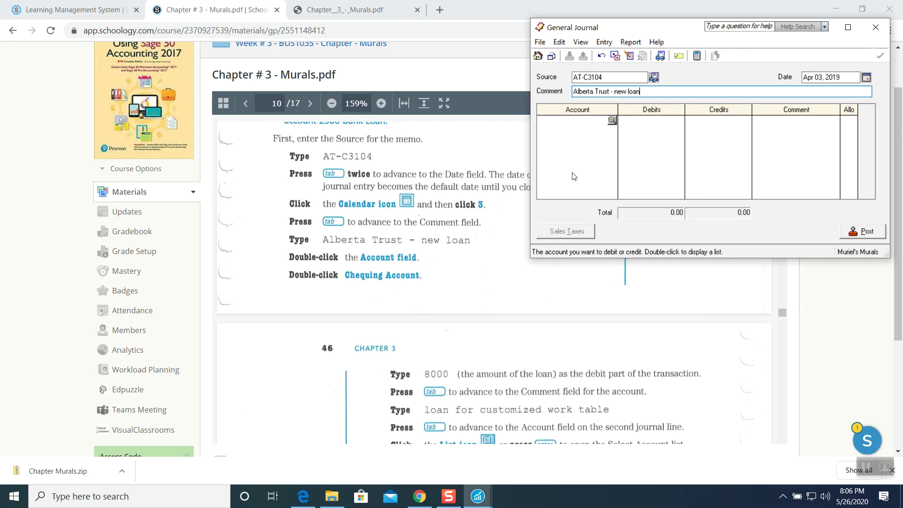
Debit 8,000.00 to 1080 Chequing Account, commented 'loan for customized work table'.
double_click(613, 126)
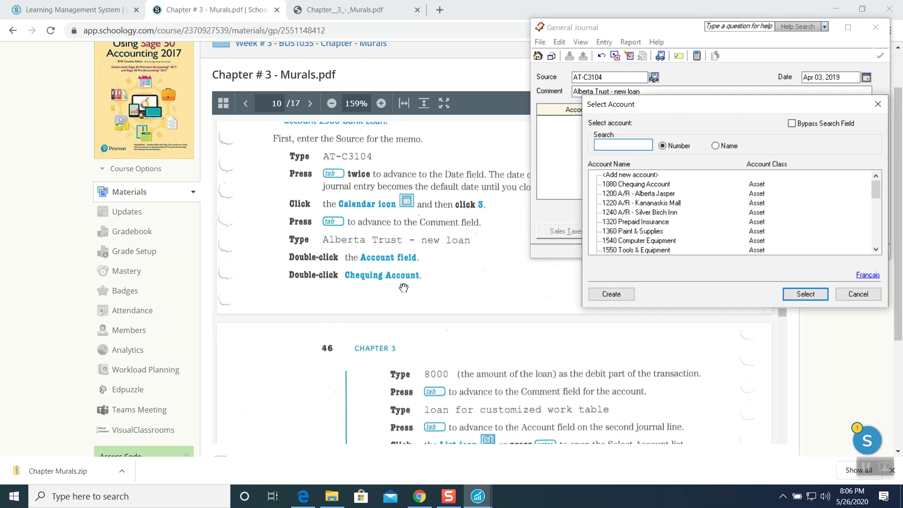
click(631, 186)
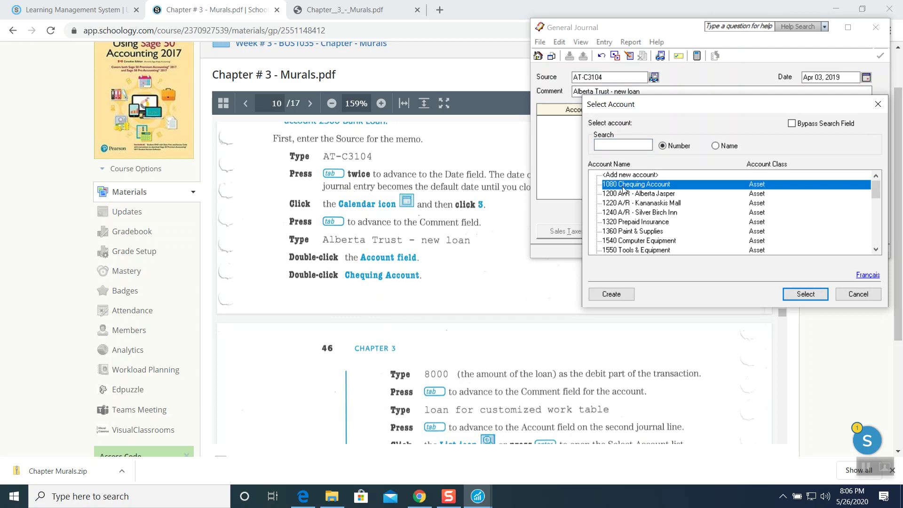
click(801, 293)
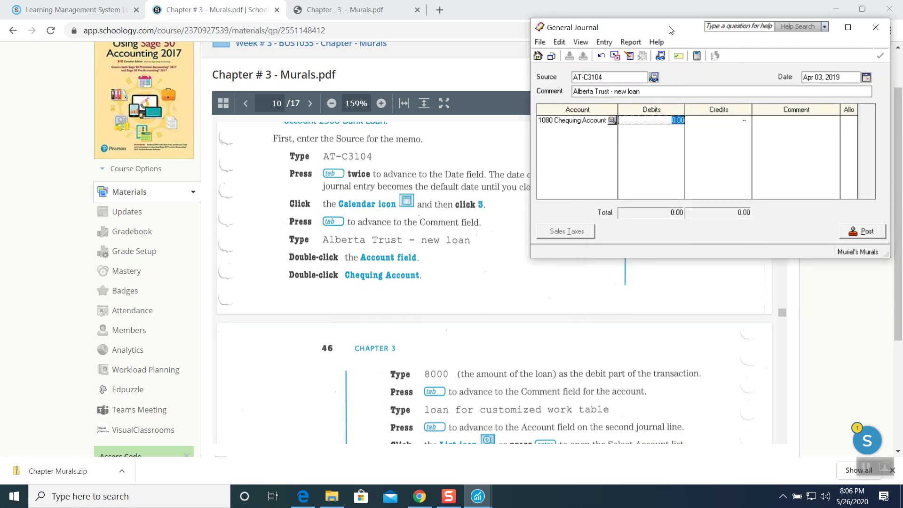
drag(668, 29, 619, 29)
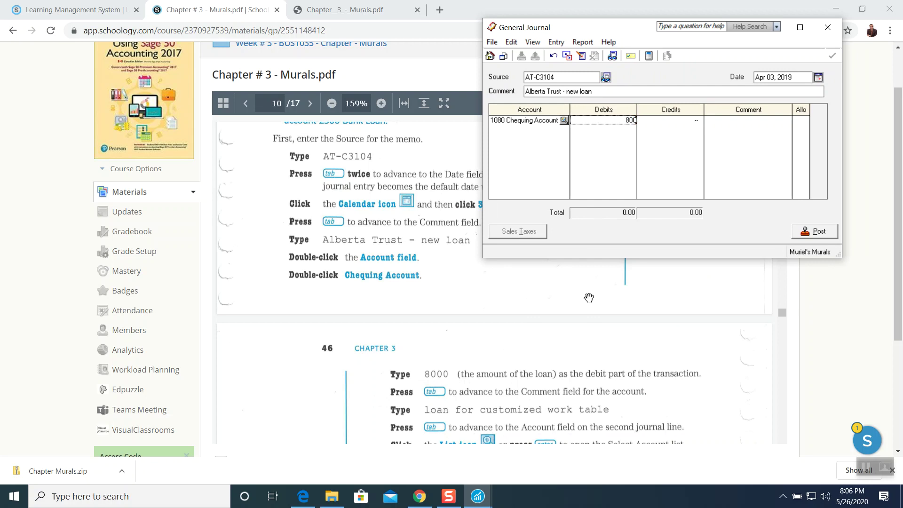
key(Tab)
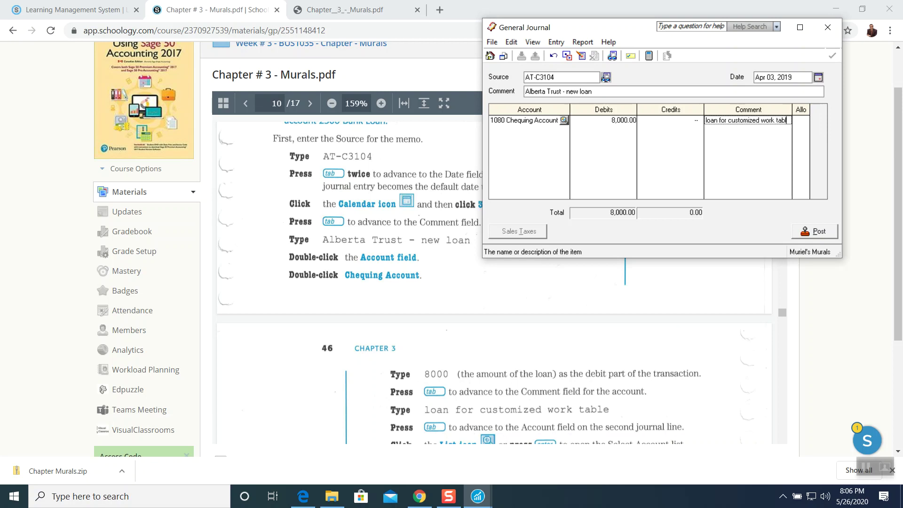
key(Tab)
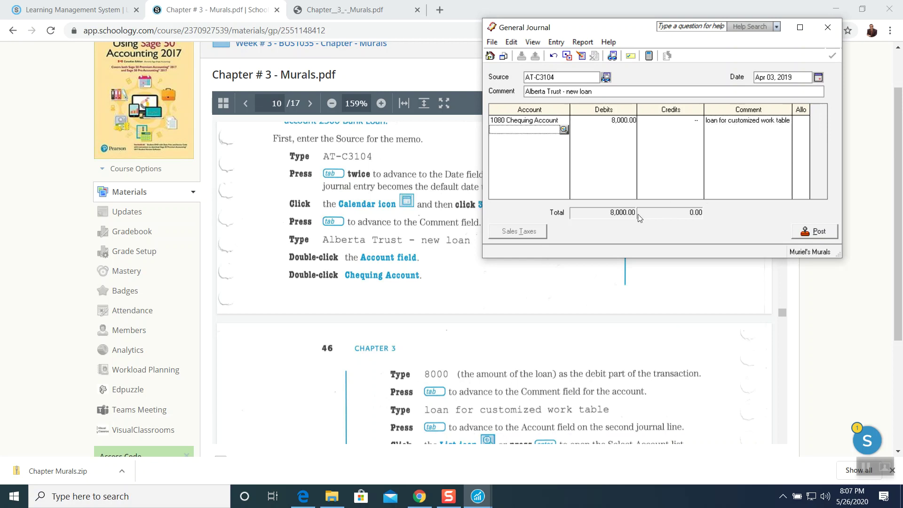
From the second line's account list, start a new ledger account numbered 2300.
scroll(471, 309, down, 1)
scroll(470, 309, down, 1)
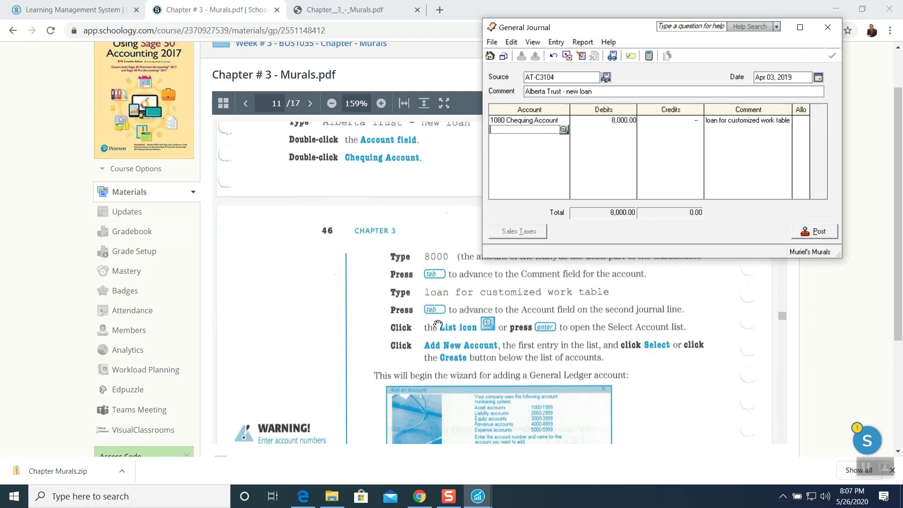
scroll(440, 344, down, 1)
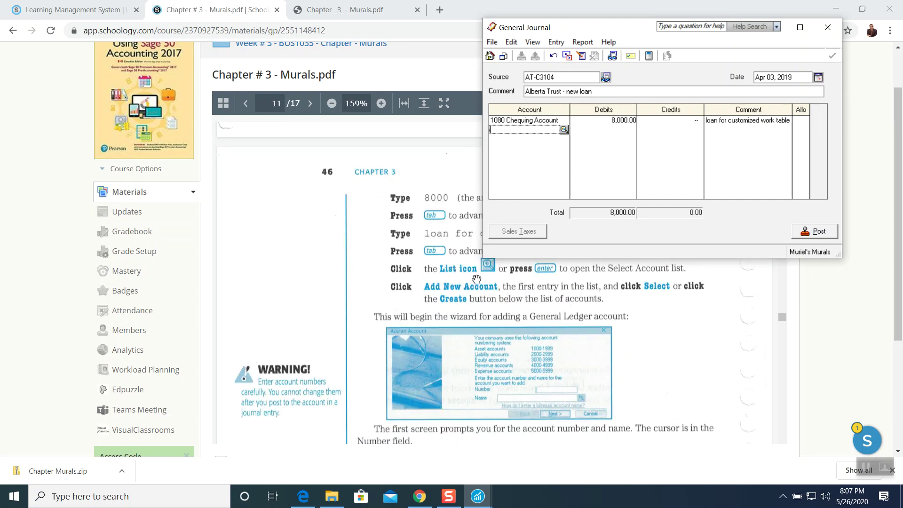
click(565, 130)
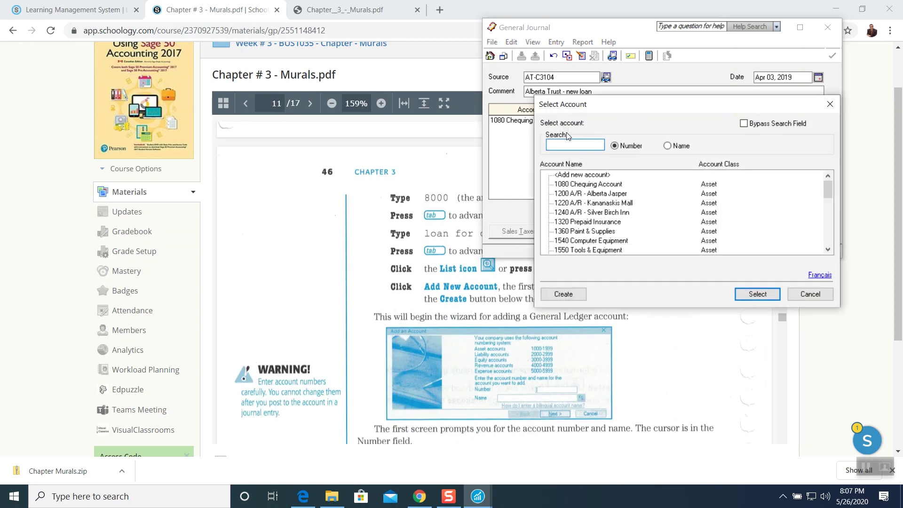
drag(704, 107, 734, 35)
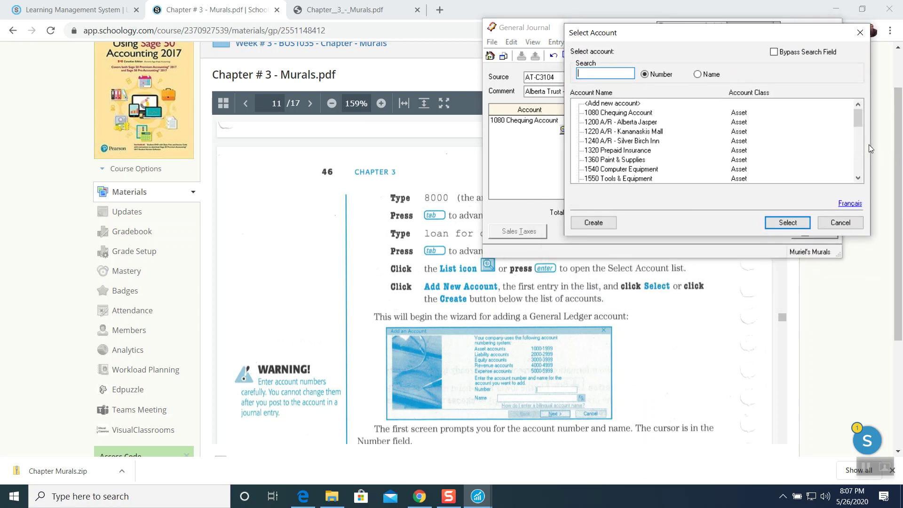
drag(858, 119, 858, 134)
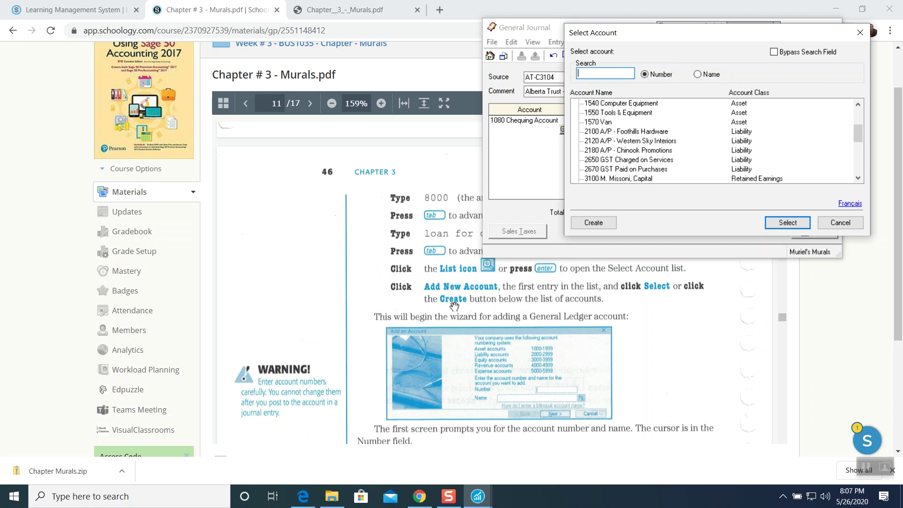
click(589, 223)
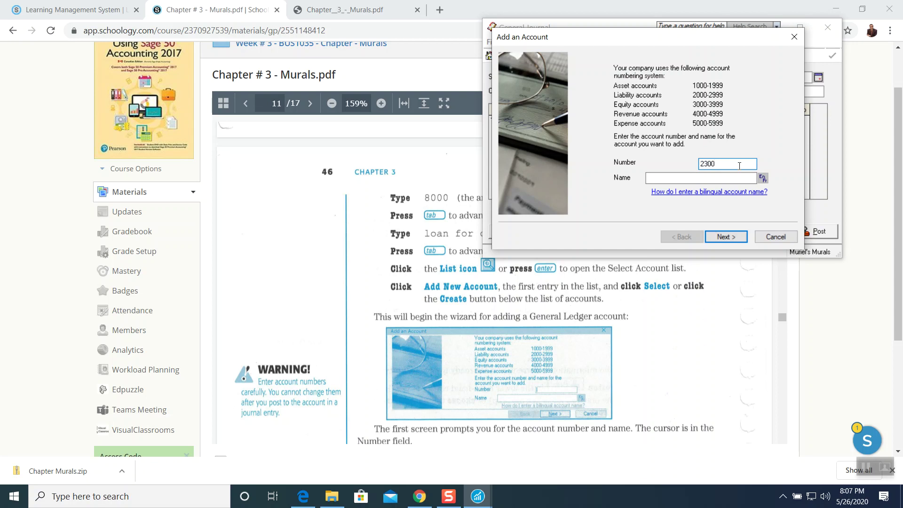
Name account 2300 'Bank Loan', skip the GIFI code, and mark it as not a heading or total.
click(684, 176)
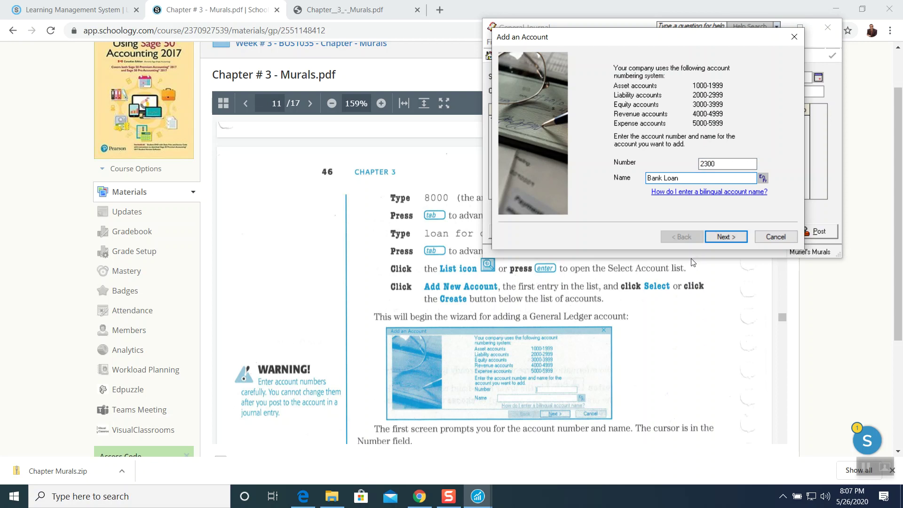
scroll(651, 320, down, 3)
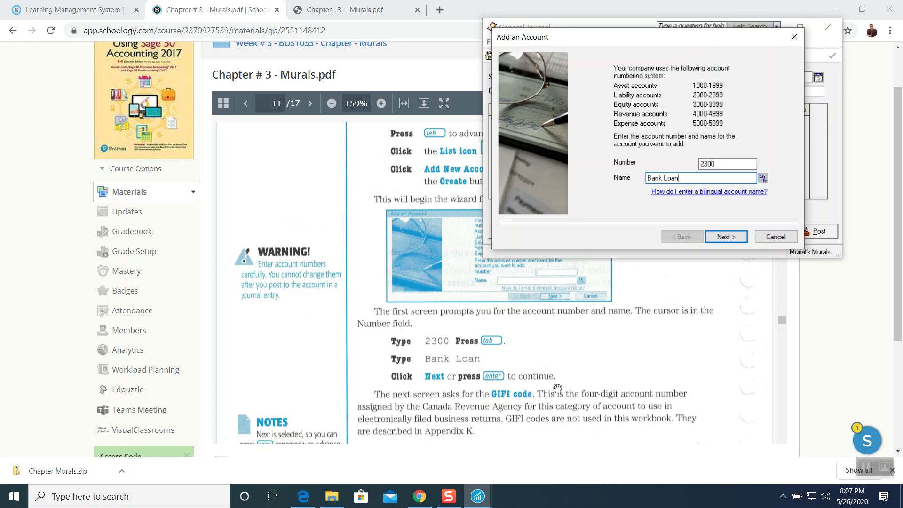
click(726, 237)
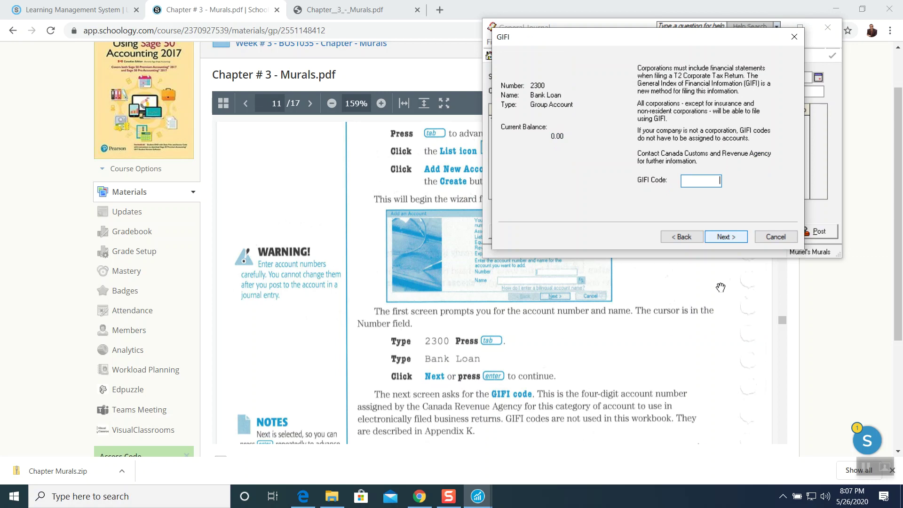
scroll(581, 349, down, 3)
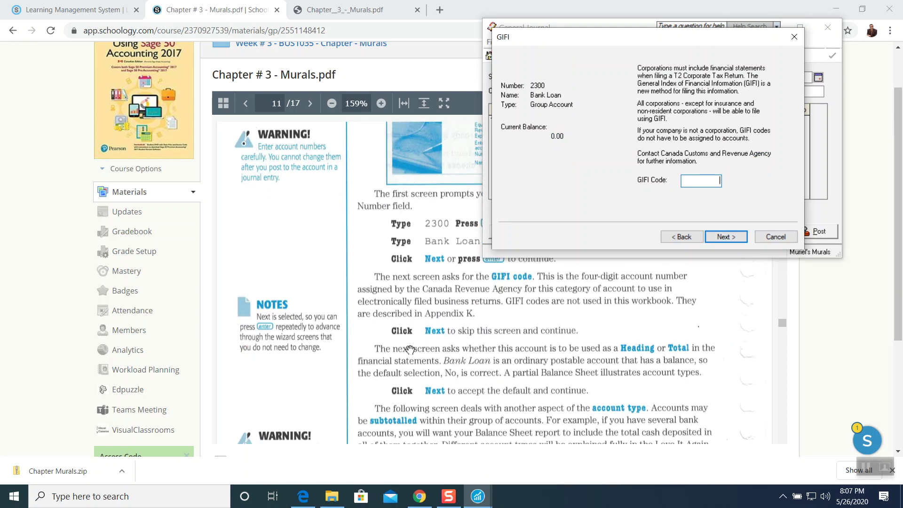
click(726, 237)
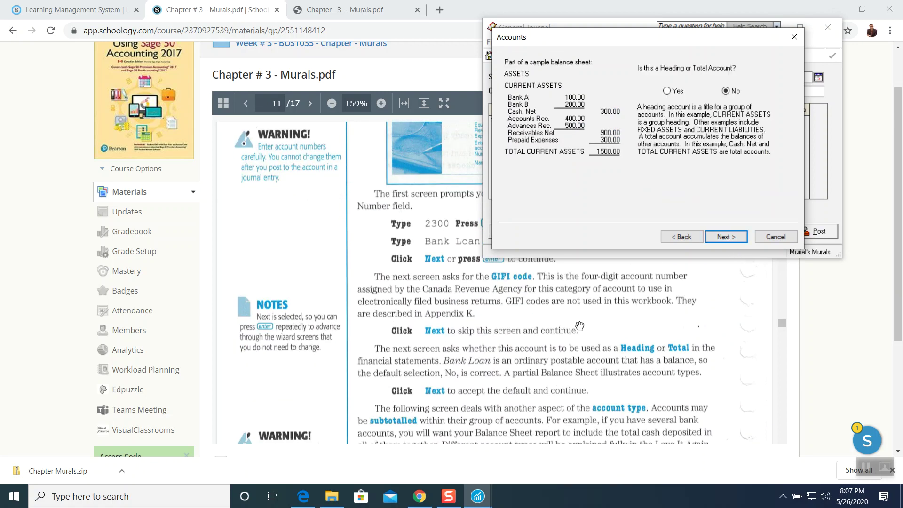
scroll(579, 326, down, 1)
click(728, 235)
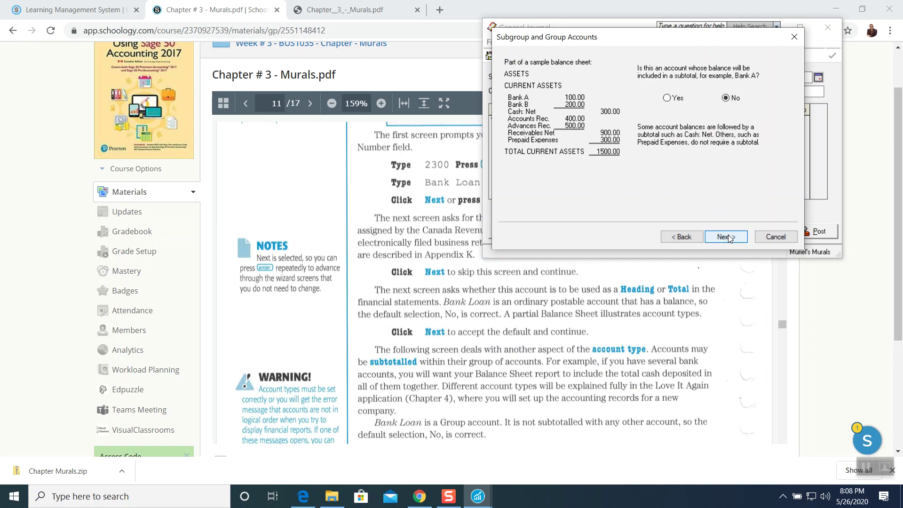
Accept no subtotal, Liability class, no job-site allocation and zero-balance inclusion, then finish creating Bank Loan.
scroll(455, 345, down, 3)
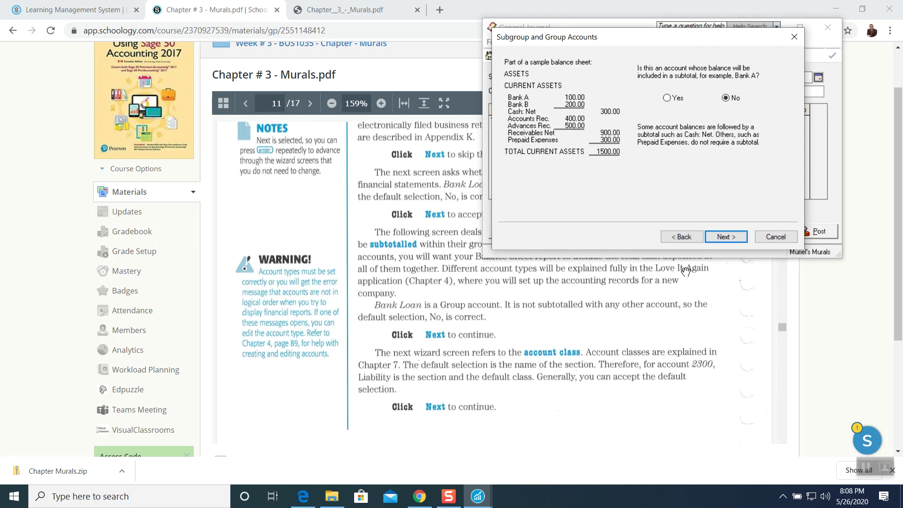
click(717, 238)
scroll(616, 341, down, 4)
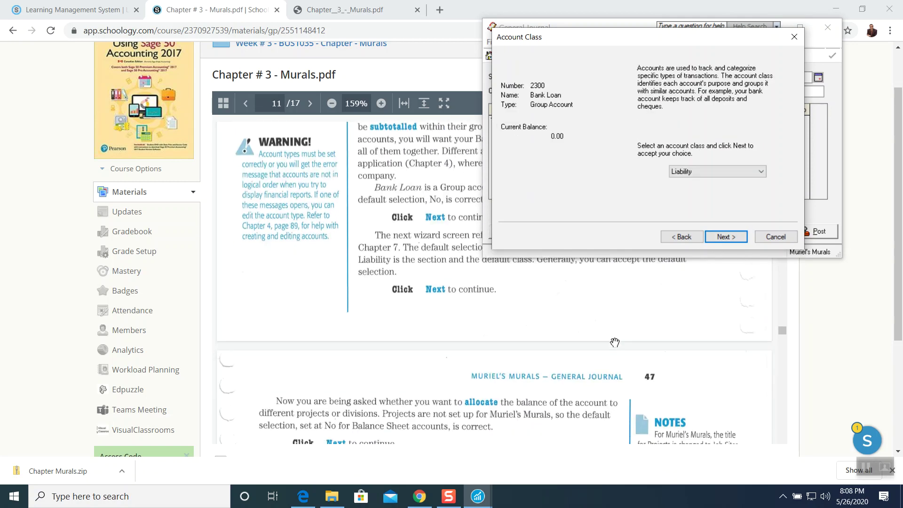
click(718, 239)
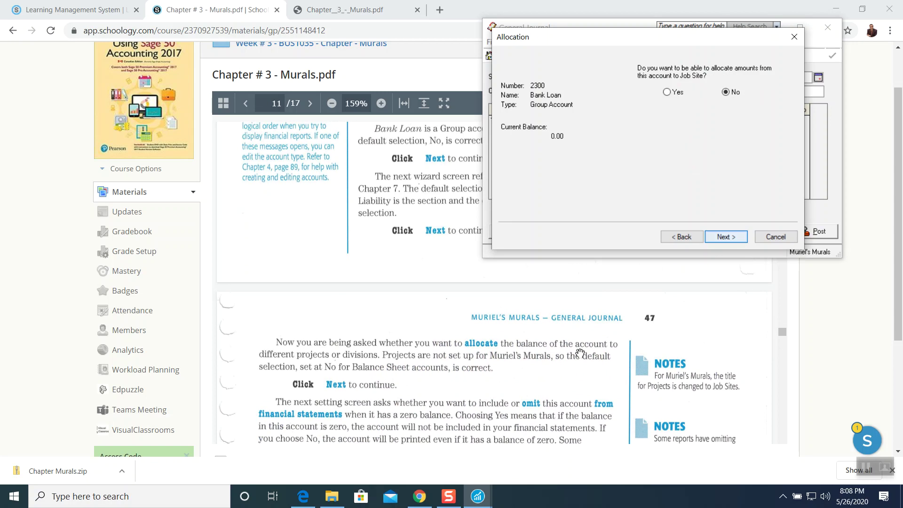
scroll(513, 373, down, 3)
scroll(515, 374, down, 2)
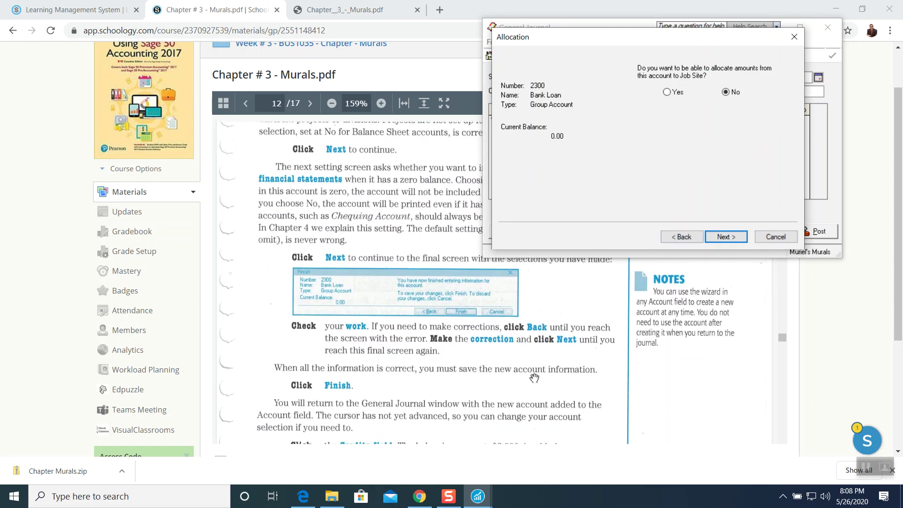
scroll(535, 376, down, 1)
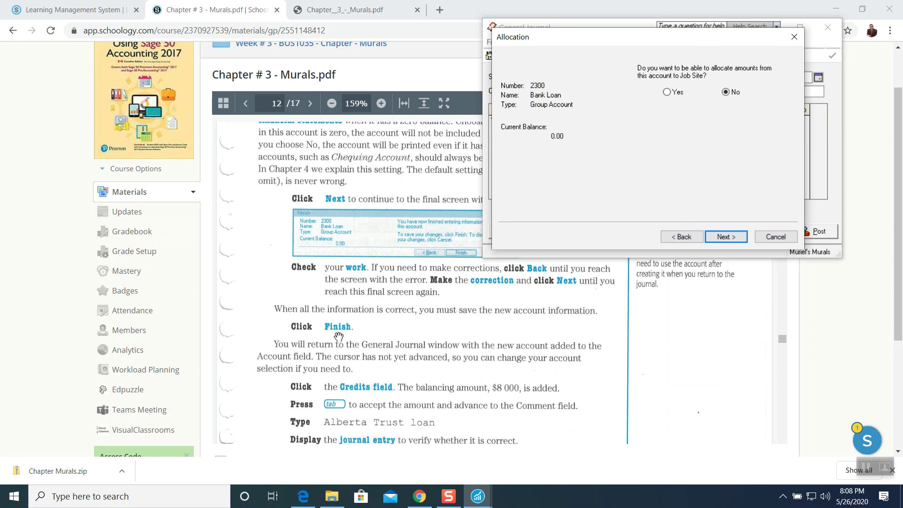
click(725, 237)
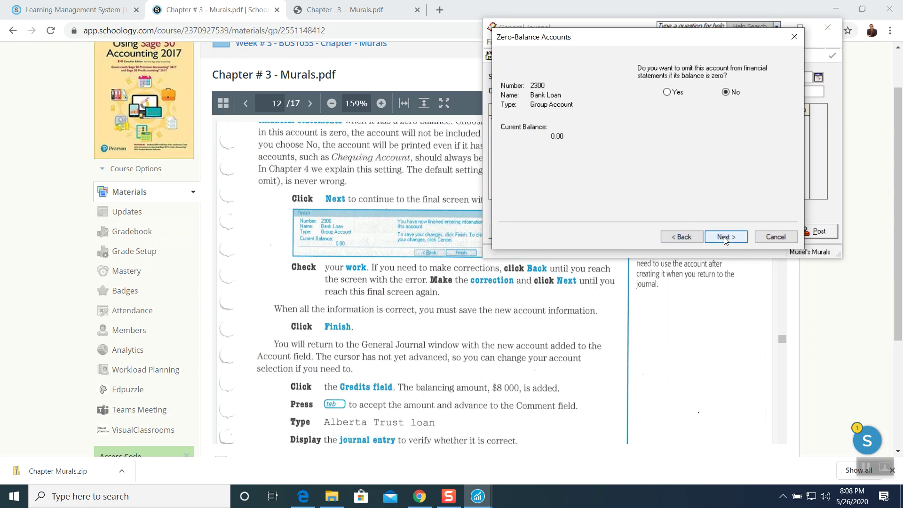
click(724, 237)
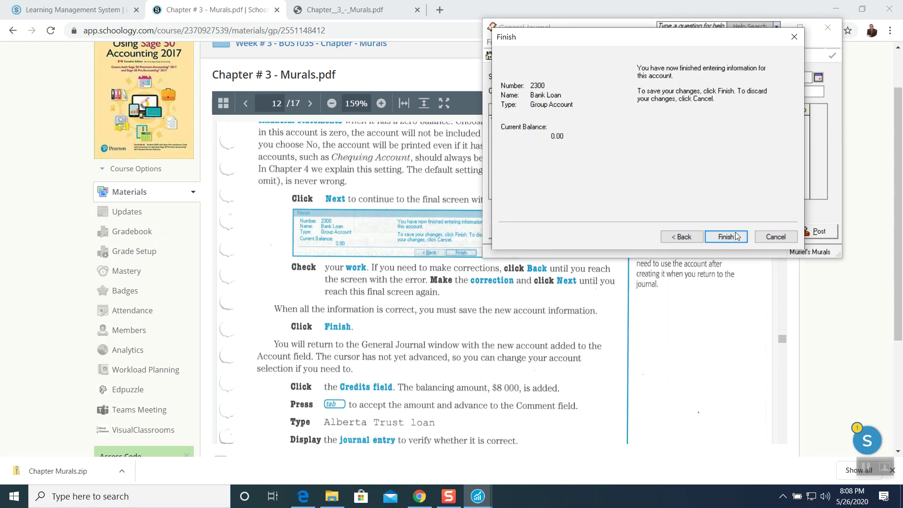
click(729, 236)
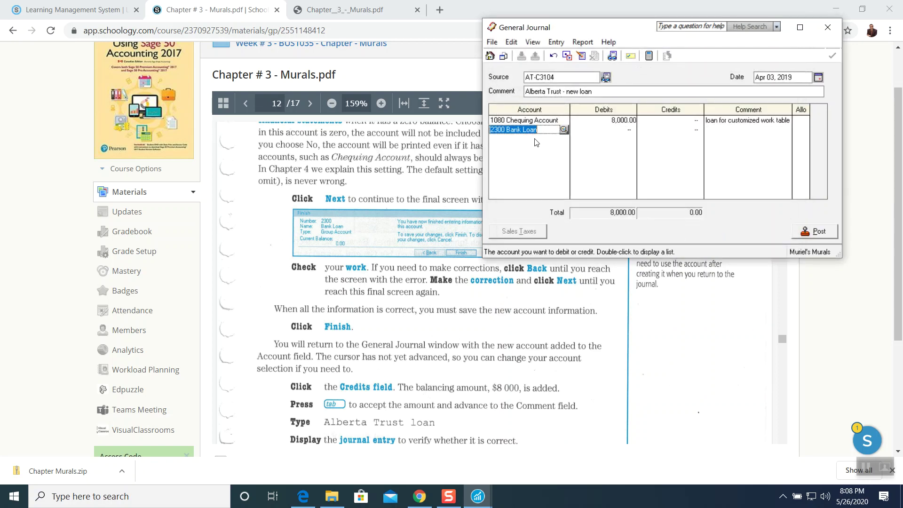
Credit the balancing 8,000.00 to 2300 Bank Loan with the comment 'Alberta Trust loan'.
scroll(458, 398, down, 2)
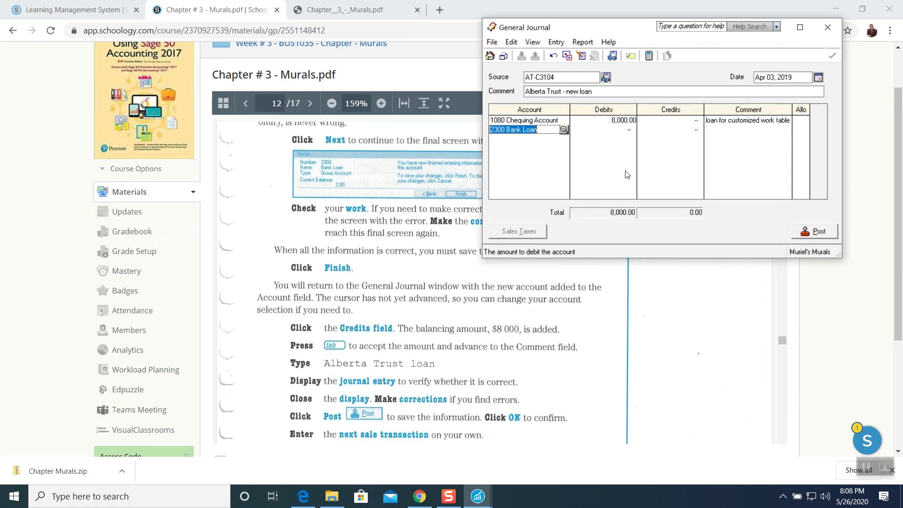
click(655, 130)
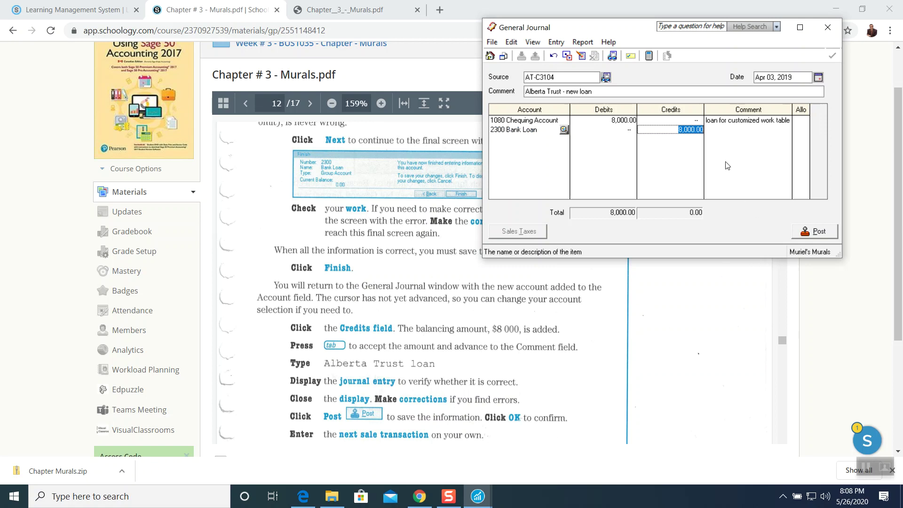
key(Tab)
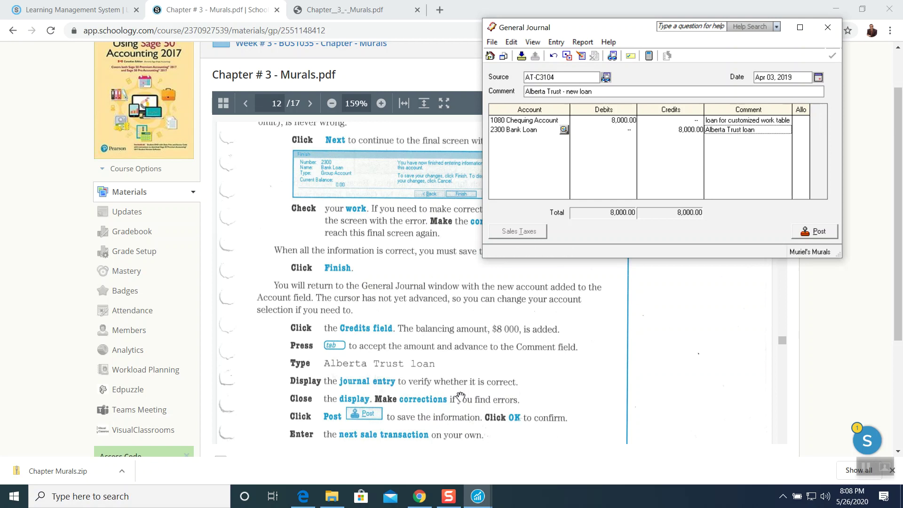
drag(644, 28, 585, 36)
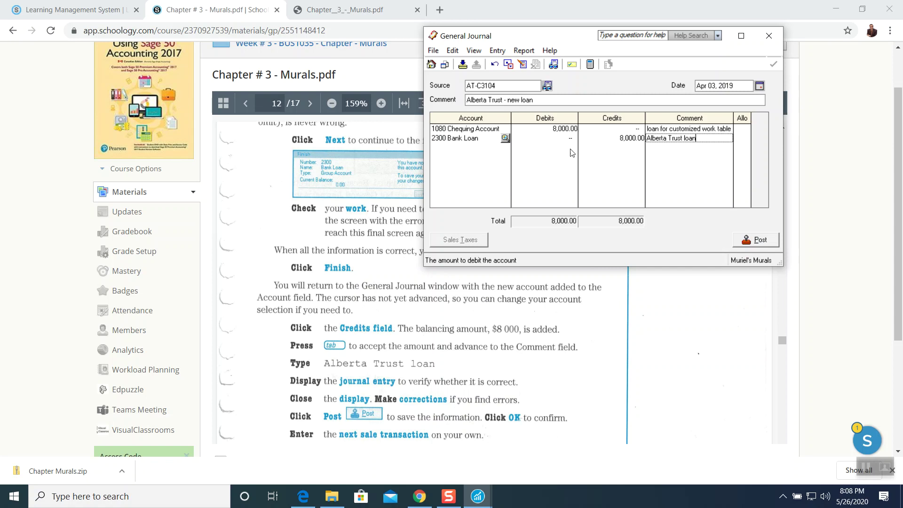
click(530, 50)
Preview the AT-C3104 journal entry, then post it and acknowledge the J2 confirmation.
click(532, 65)
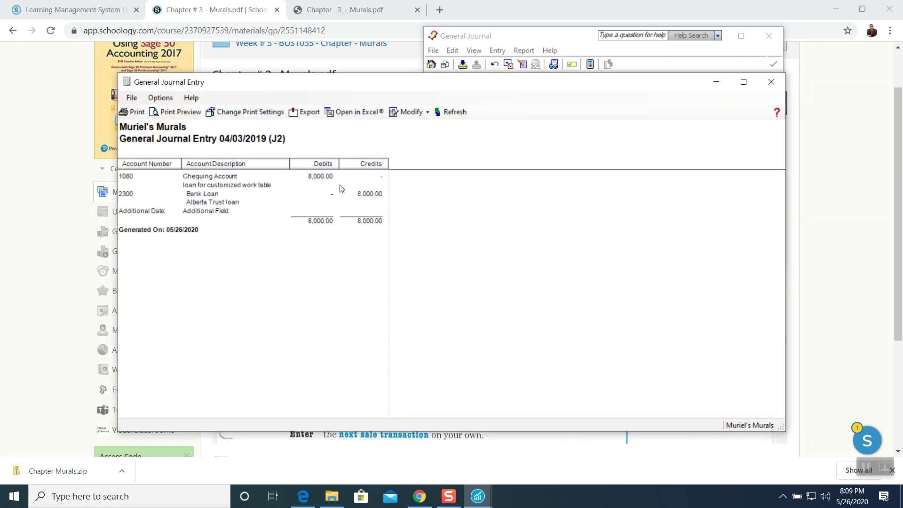
click(782, 83)
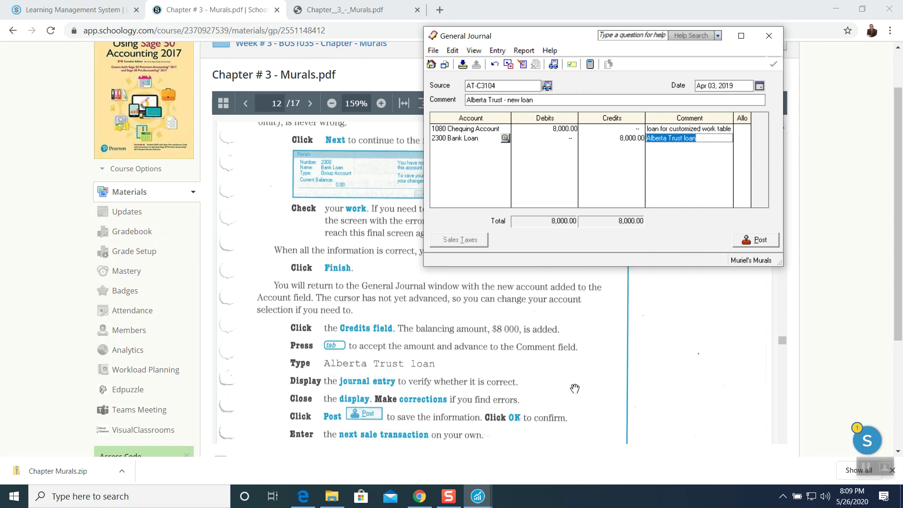
click(758, 240)
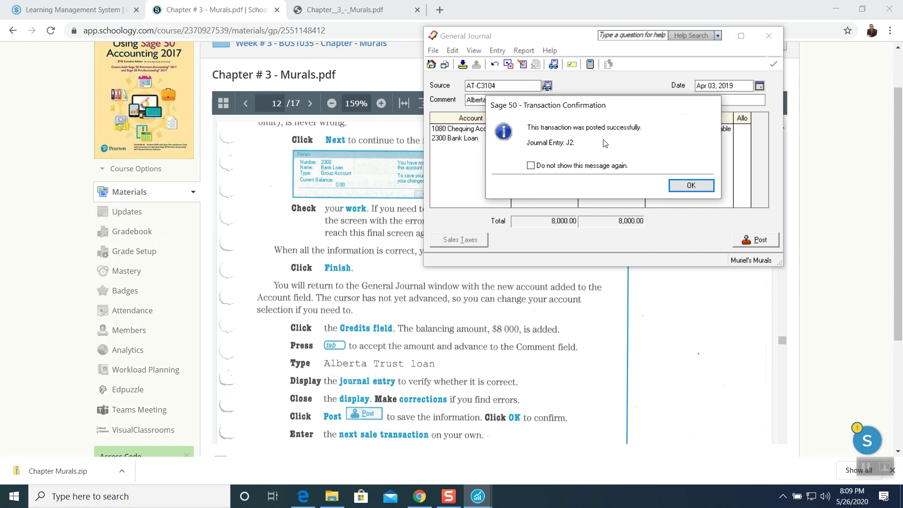
click(691, 186)
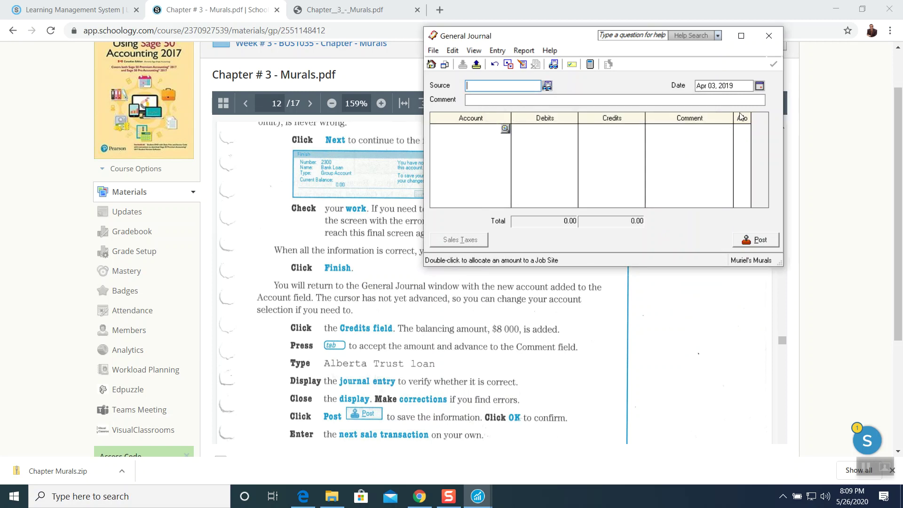
Close the General Journal, scroll the textbook to Sales Invoice #MM-40 on page 12, and return to Sage.
click(768, 36)
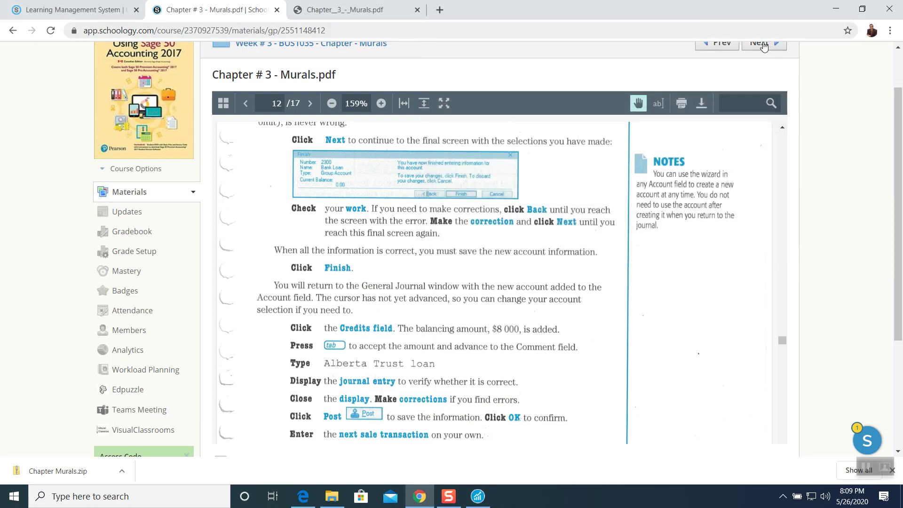
click(478, 496)
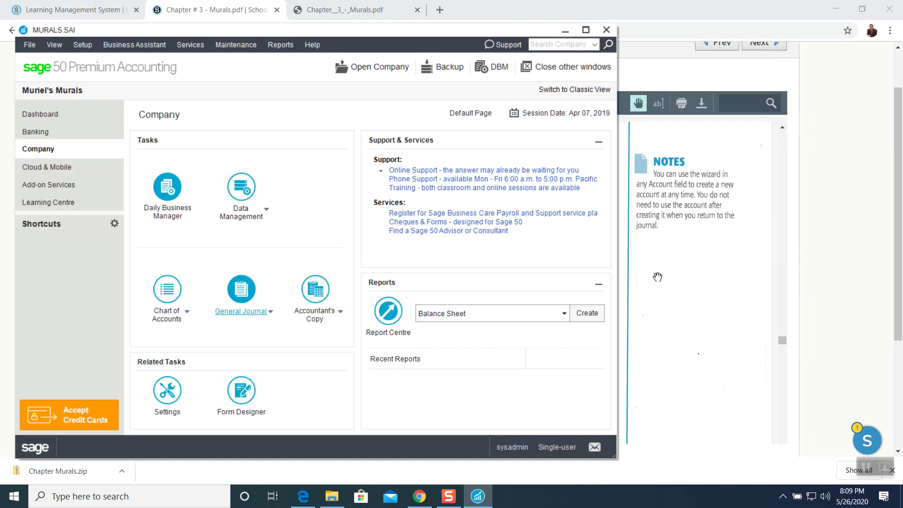
click(656, 276)
scroll(540, 347, down, 2)
scroll(539, 347, down, 4)
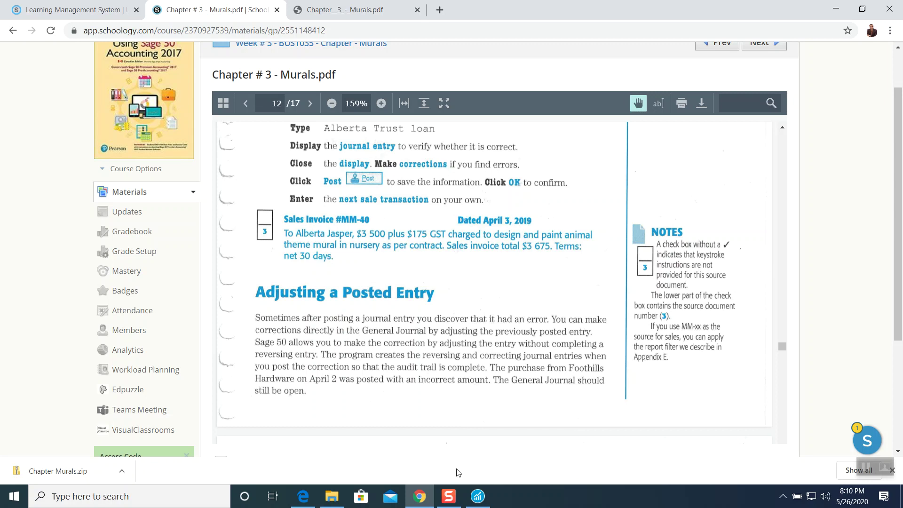
click(474, 495)
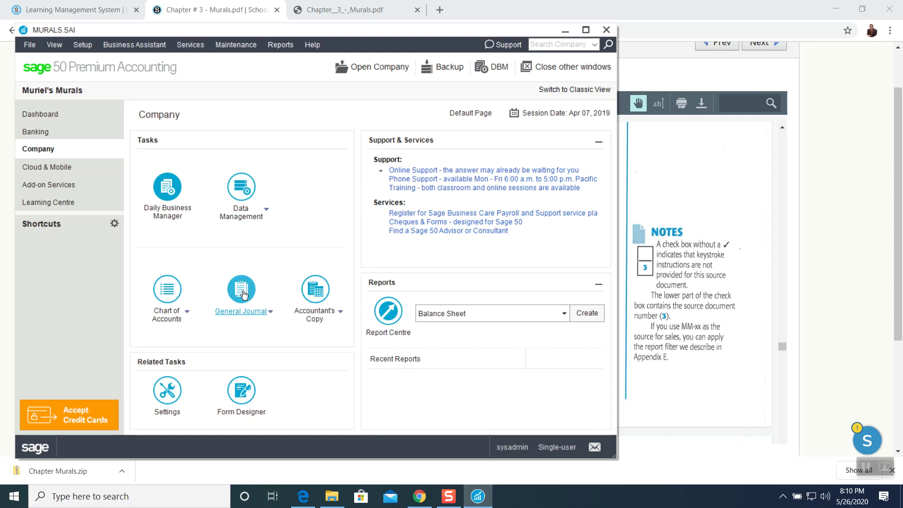
Open a blank General Journal, minimize the company window, and size the journal beside the MM-40 invoice.
click(241, 290)
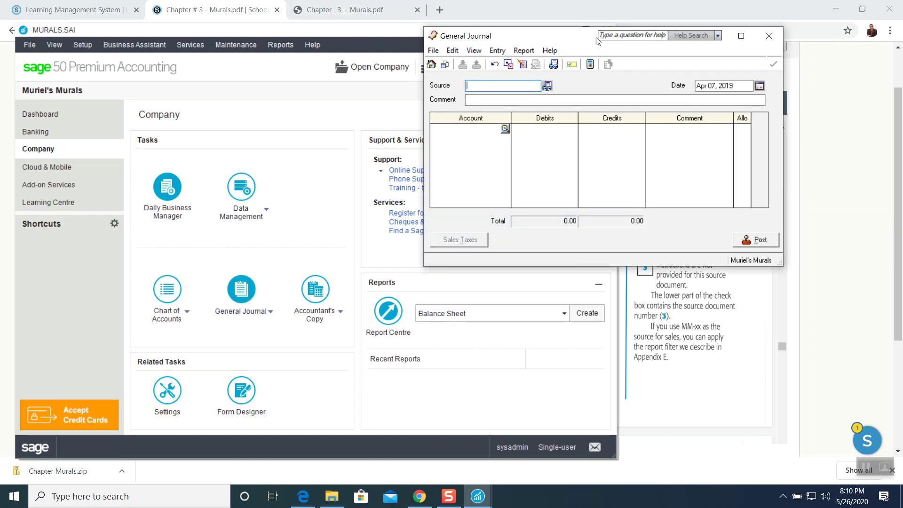
drag(559, 39, 566, 14)
click(564, 30)
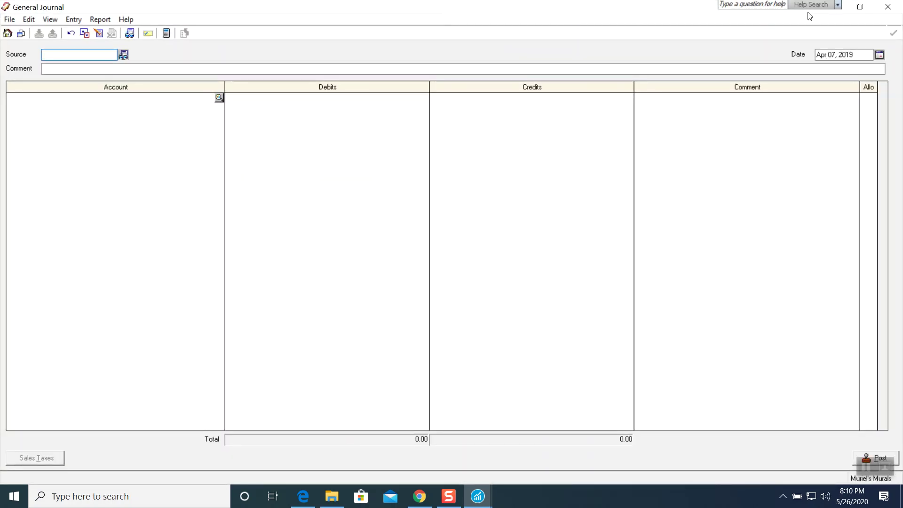
click(858, 7)
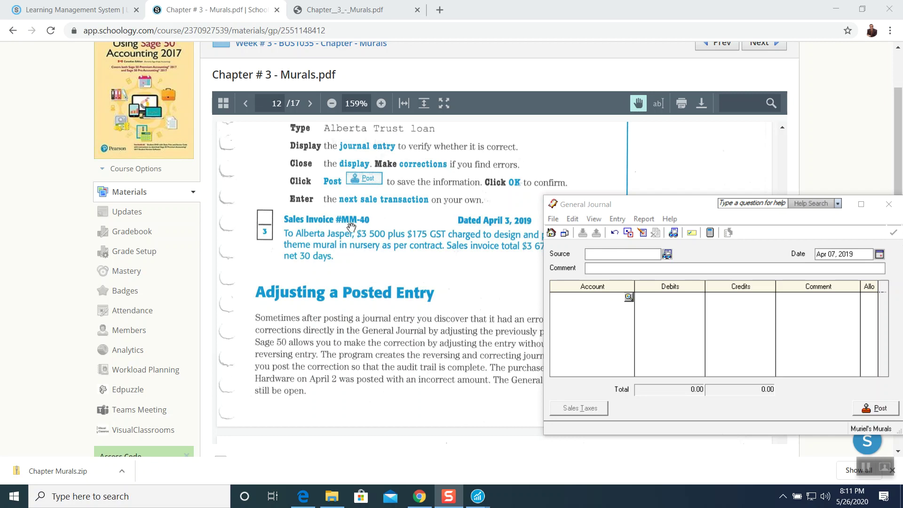
Set source MM-40, date Apr 03, 2019, and the customer's name as the entry comment.
click(546, 247)
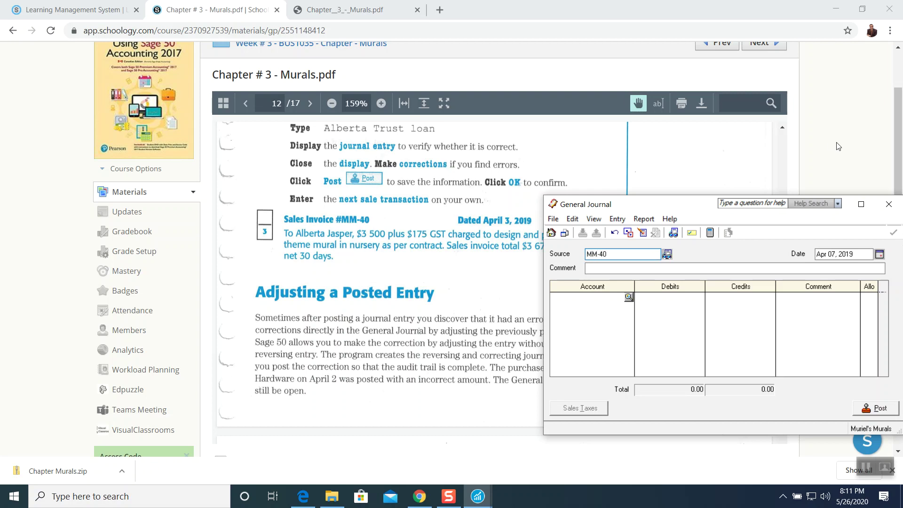
click(878, 254)
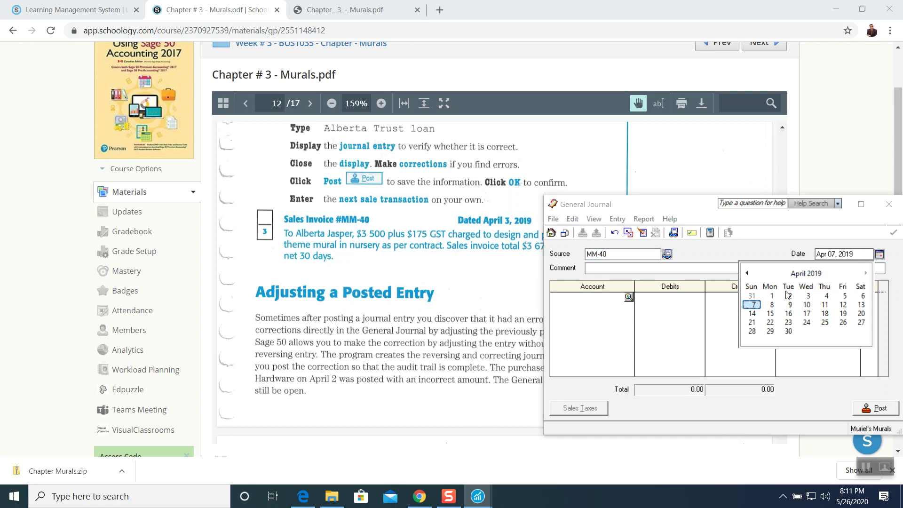
click(808, 296)
click(619, 267)
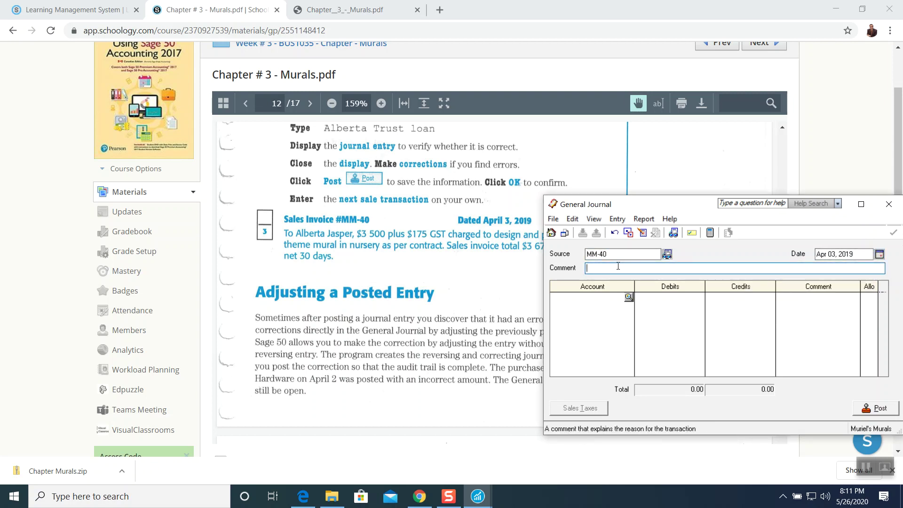
key(Tab)
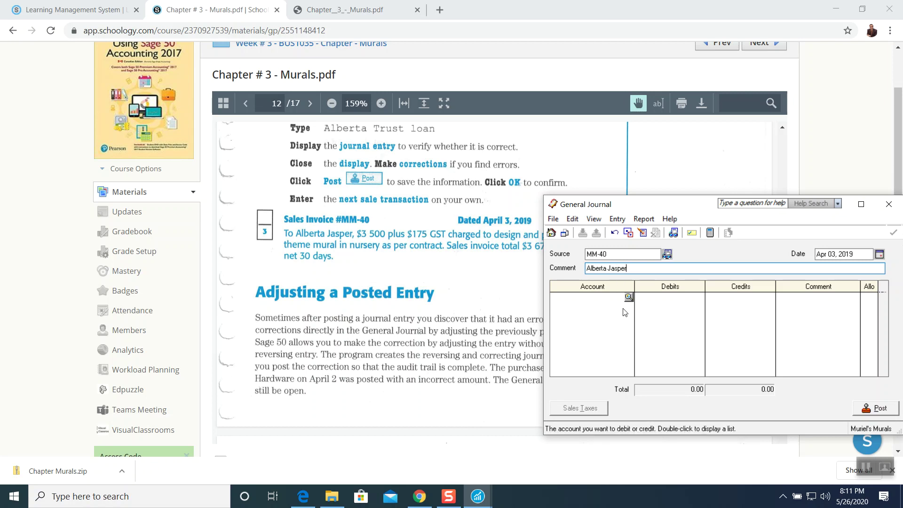
double_click(631, 301)
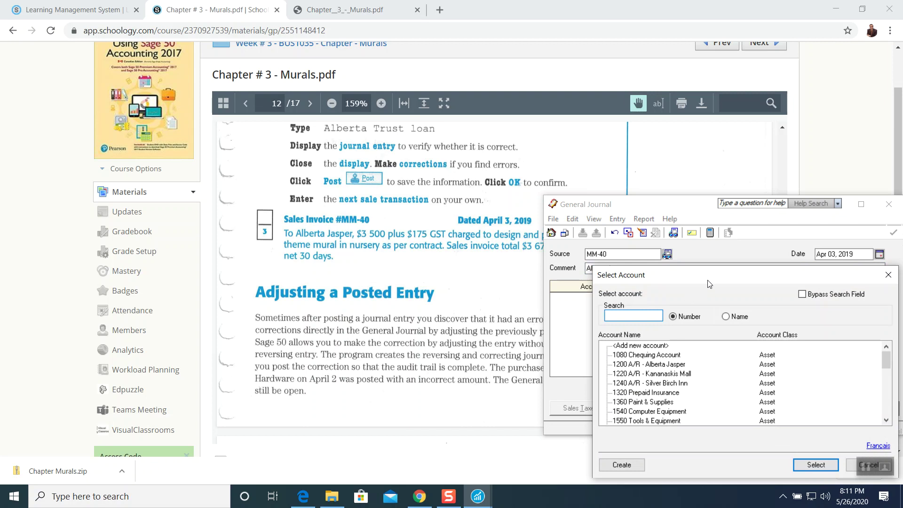
Pick 1360 Paint & Supplies from the Select Account list for line one.
drag(708, 279, 698, 224)
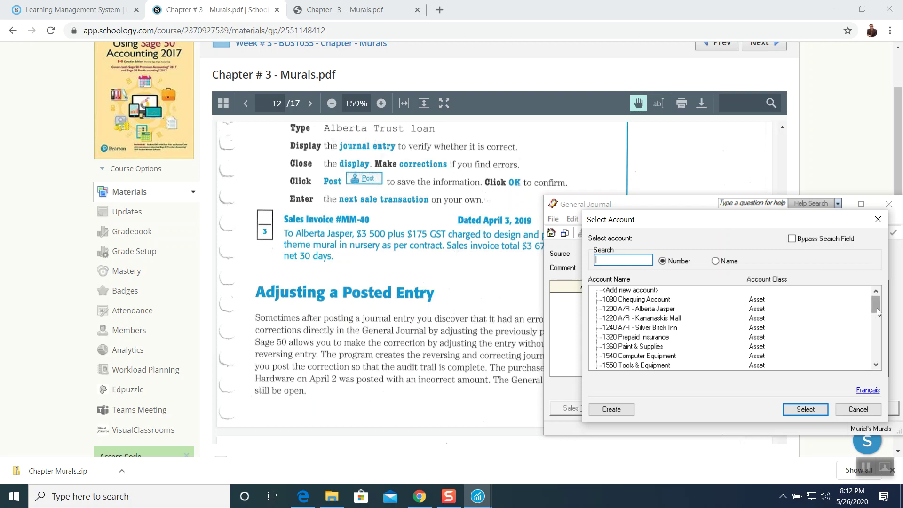
drag(877, 308, 876, 311)
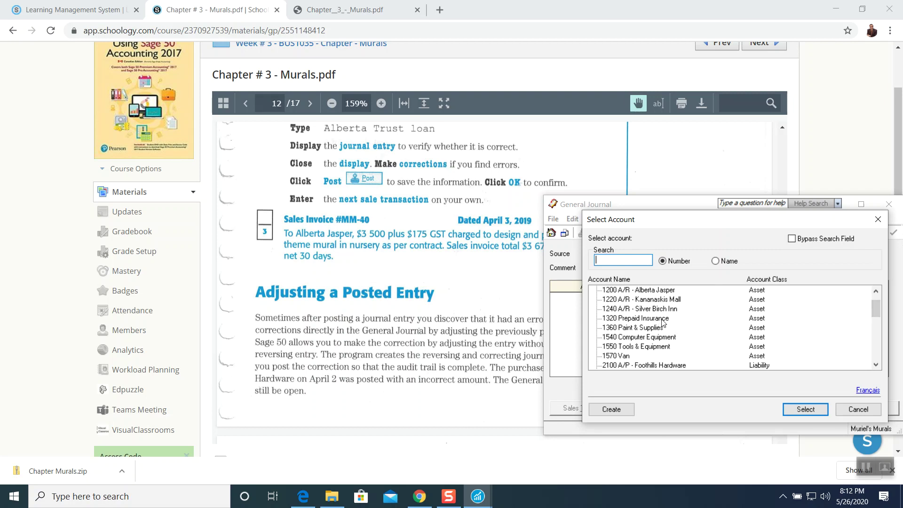
scroll(666, 318, down, 1)
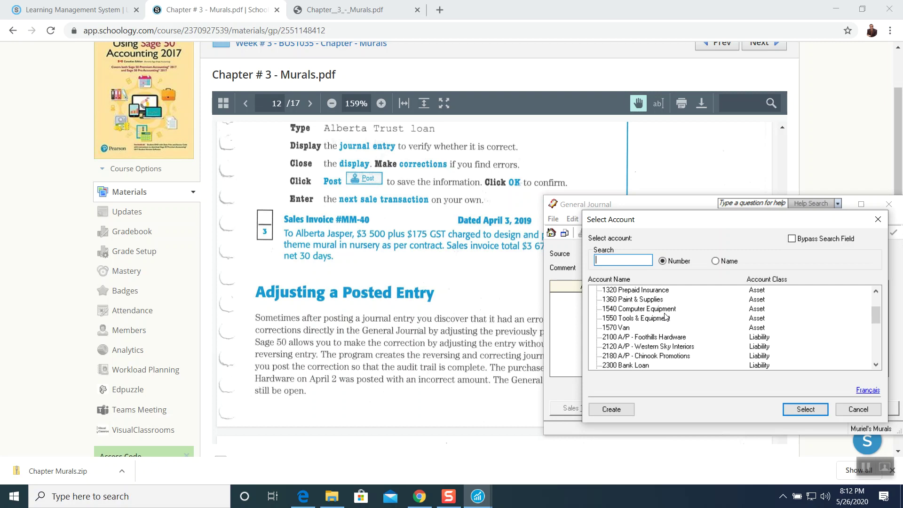
scroll(666, 317, up, 2)
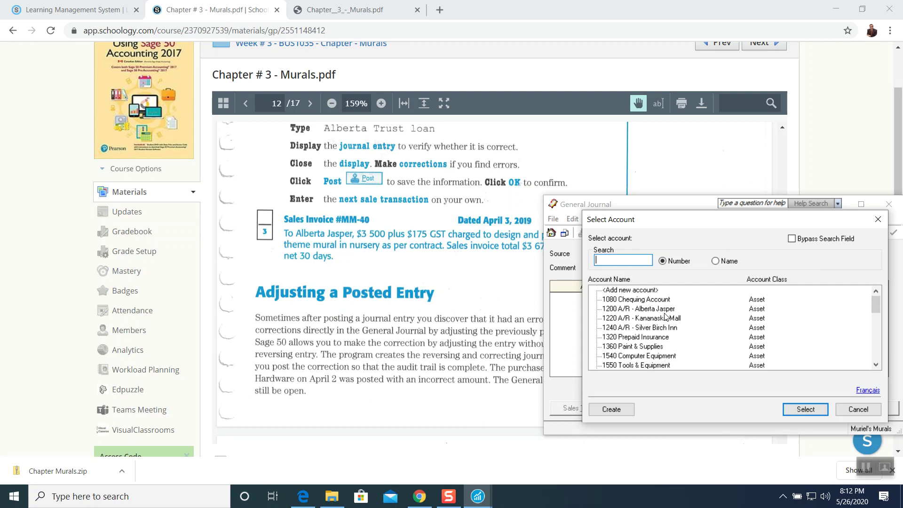
scroll(664, 317, down, 1)
scroll(665, 317, up, 1)
scroll(654, 312, down, 1)
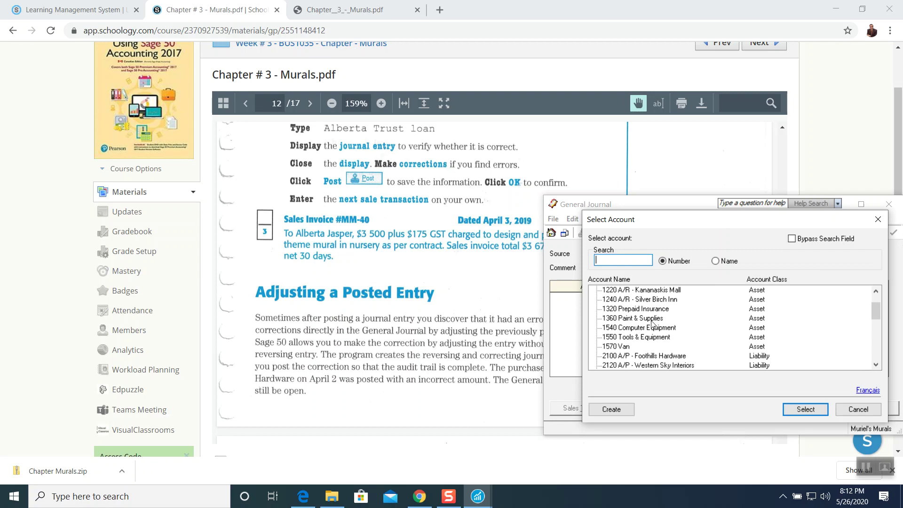
click(652, 320)
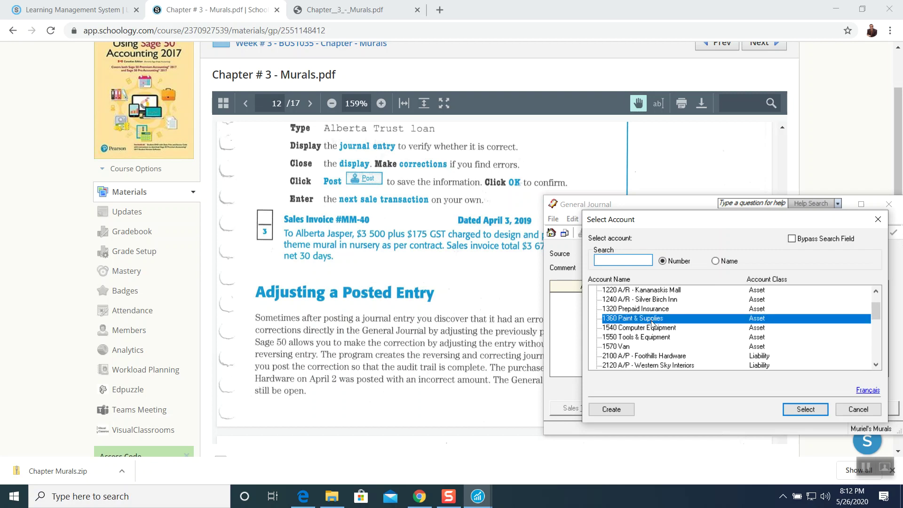
click(803, 409)
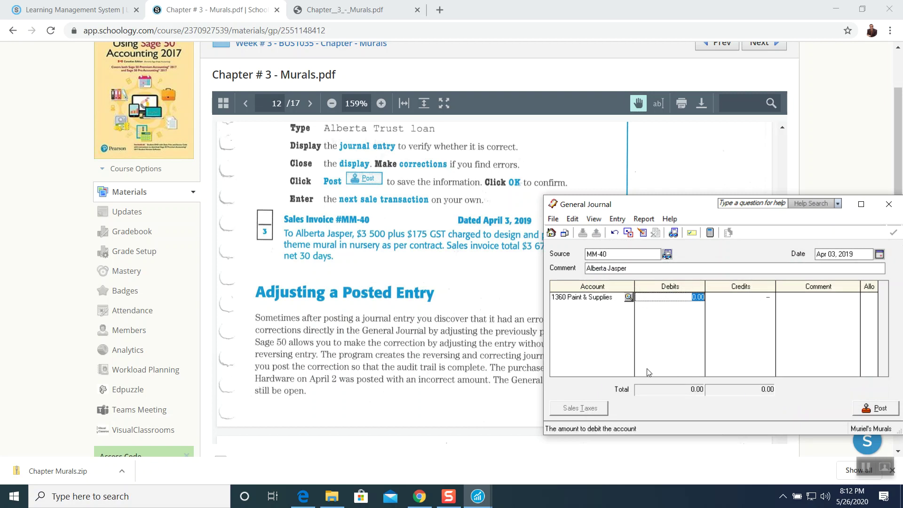
Debit 3,500.00 with the comment 'Design and paint animal theme mural in nursery'.
text(3500)
key(Tab)
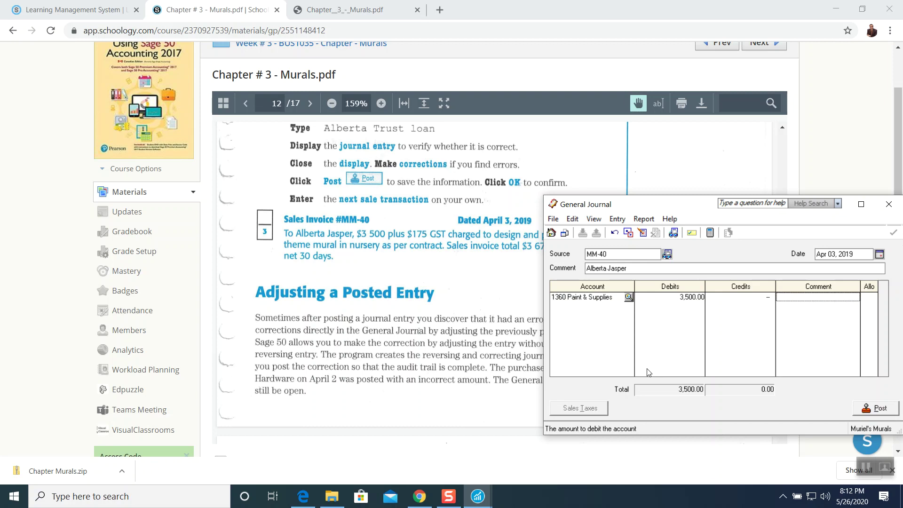
text(Design and)
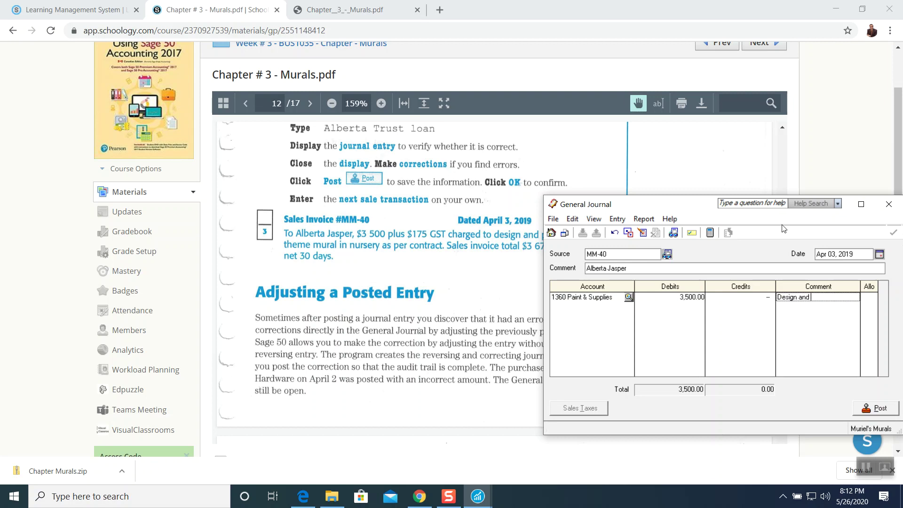
drag(685, 206, 566, 264)
text(paint )
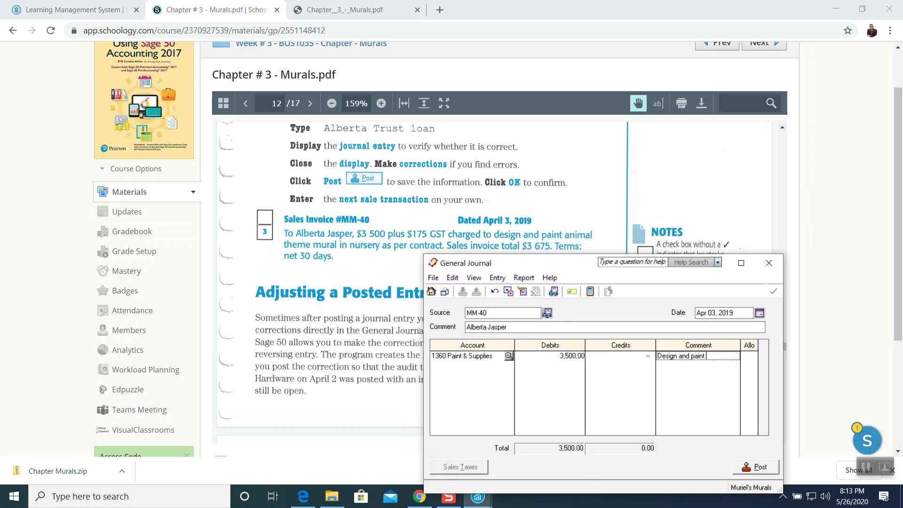
text(animal theme mural in nursery)
key(Tab)
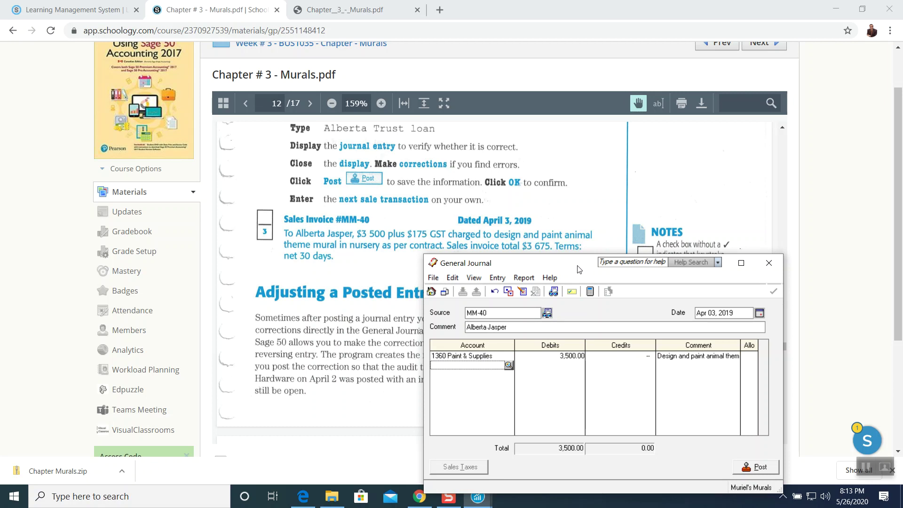
drag(540, 262, 587, 202)
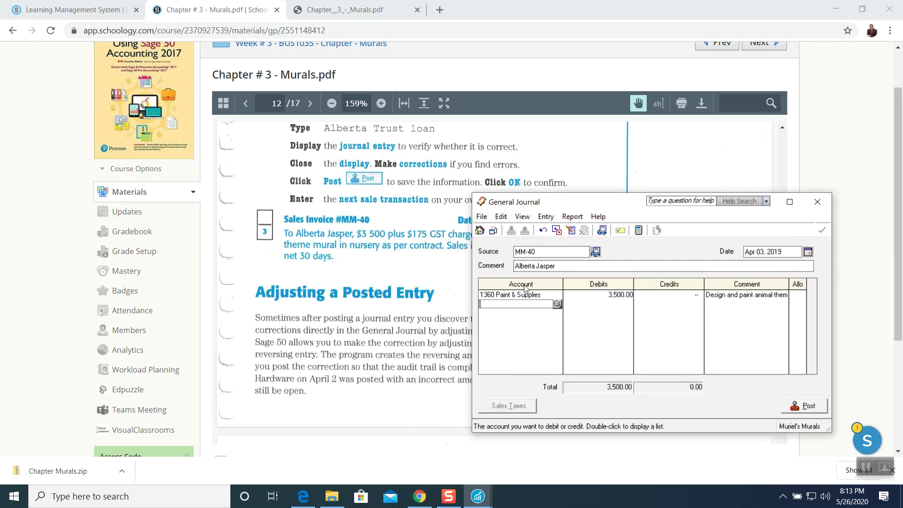
Select 2650 GST Charged on Services as the second line's account.
click(557, 304)
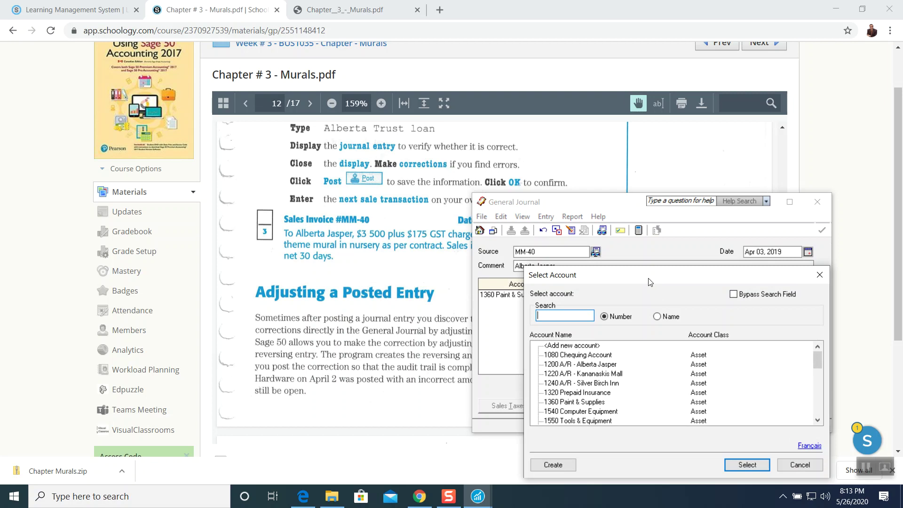
drag(646, 278, 661, 233)
drag(832, 319, 670, 342)
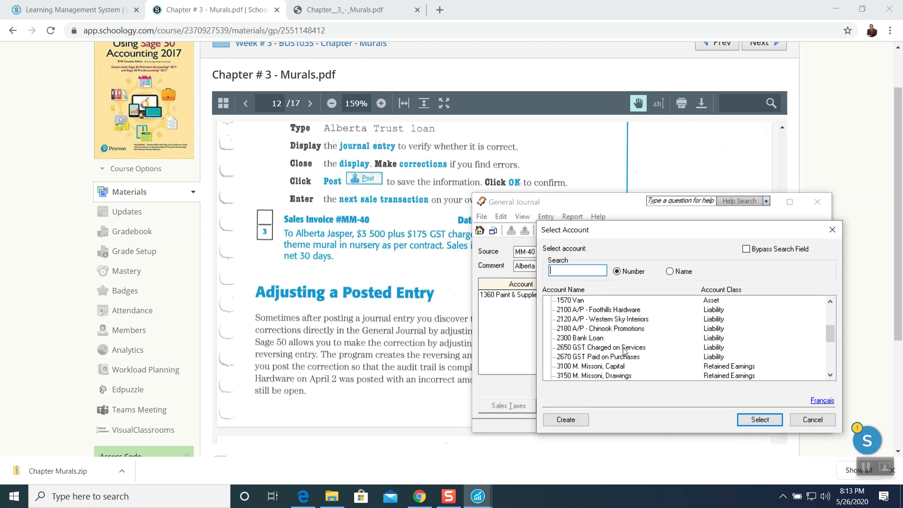
click(583, 350)
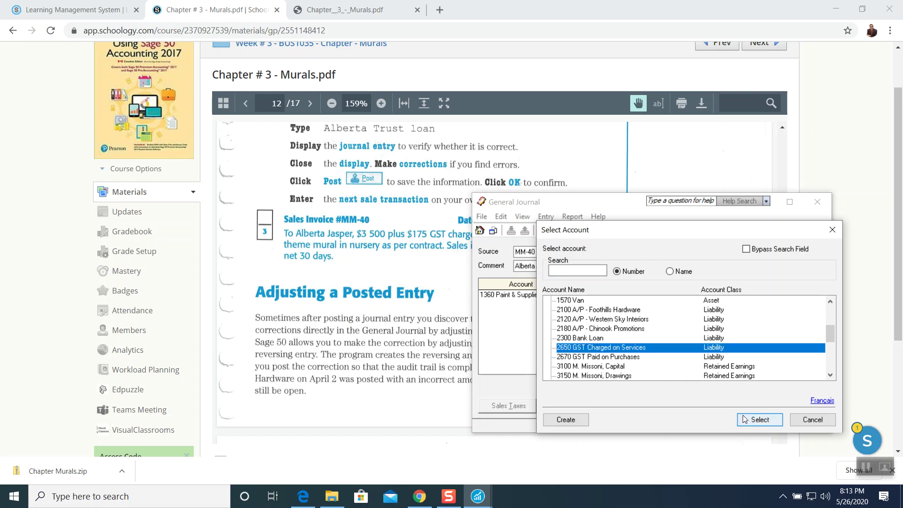
click(758, 419)
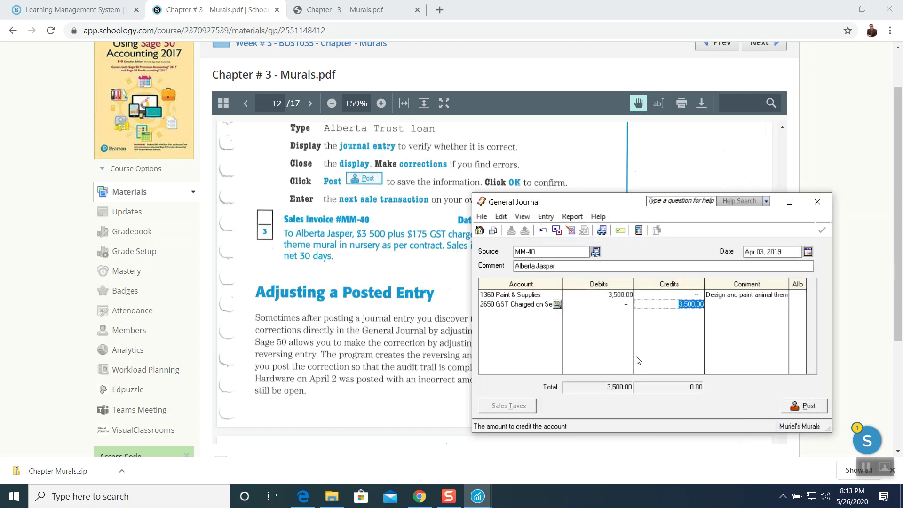
Delete the wrong 3,500.00 credit on the GST line and go to its debit.
click(624, 304)
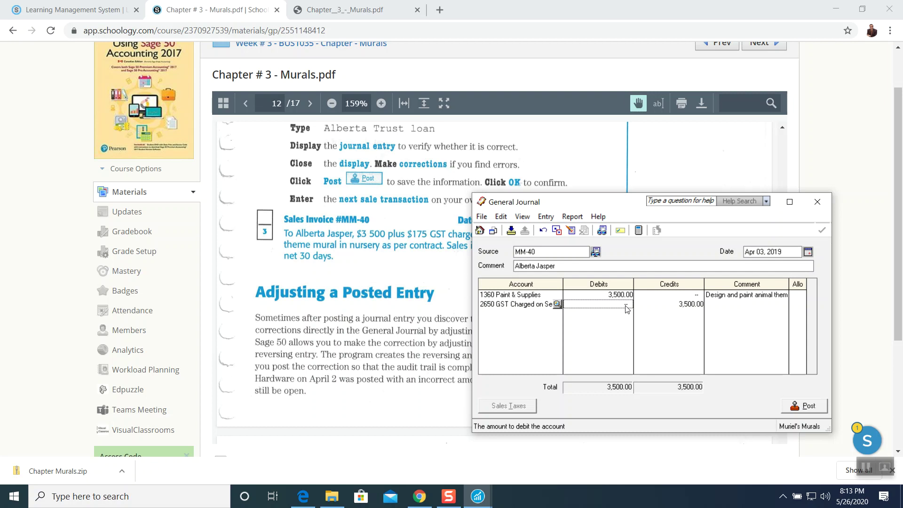
click(689, 305)
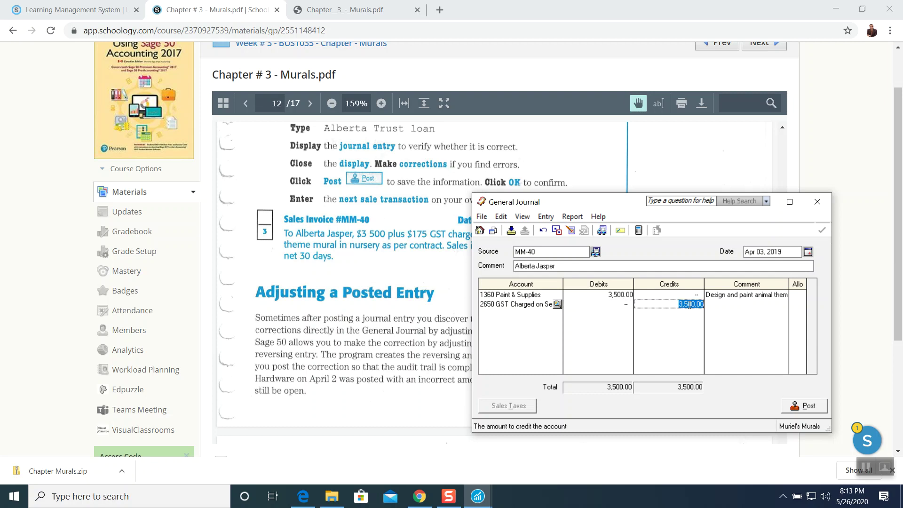
key(Delete)
click(631, 306)
Debit 175.00 on the GST line with the comment 'GST @5%'.
text(175)
key(Tab)
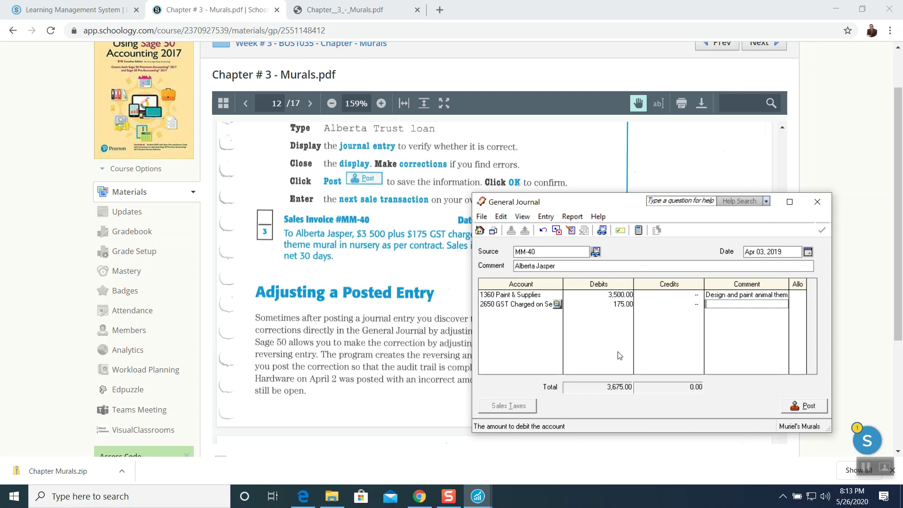
text(GST)
key(BackSpace)
key(BackSpace)
text(@5%)
key(Tab)
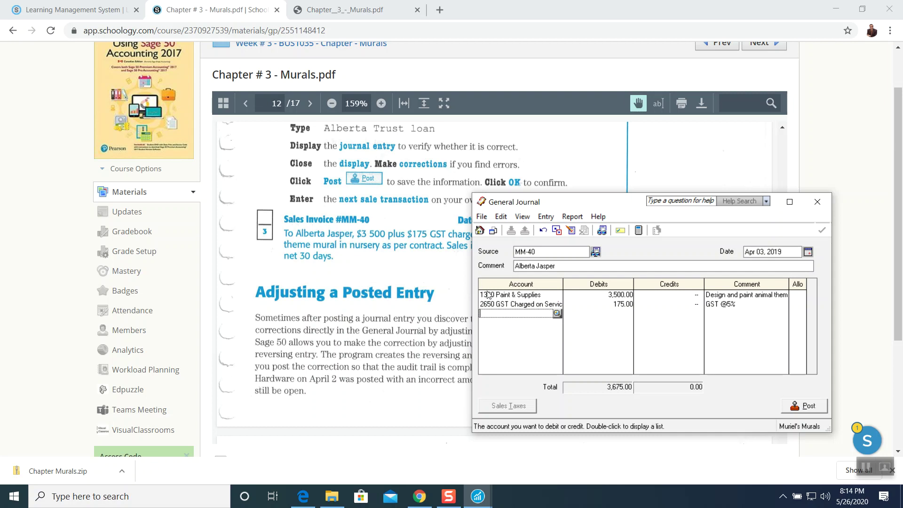
Credit 3,675.00 to the 1200 A/R account with the comment 'Term: Net 30 Days'.
click(556, 314)
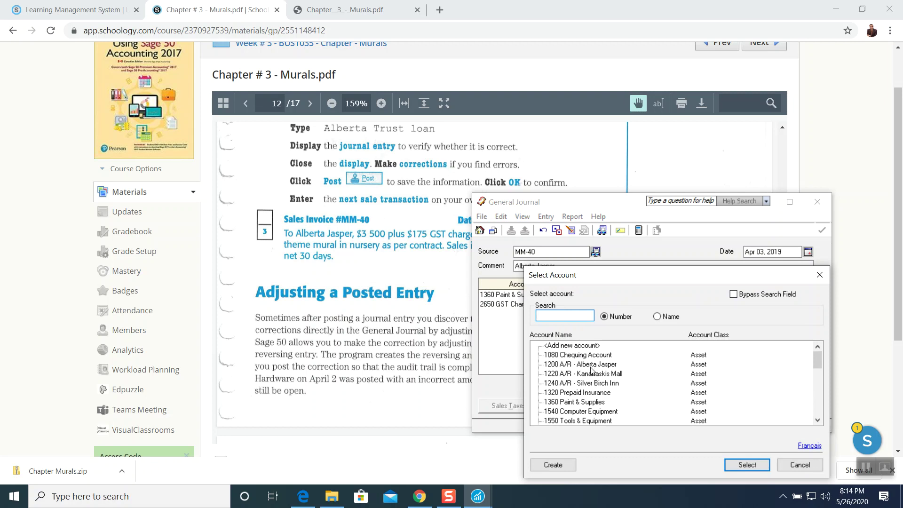
click(553, 367)
click(737, 464)
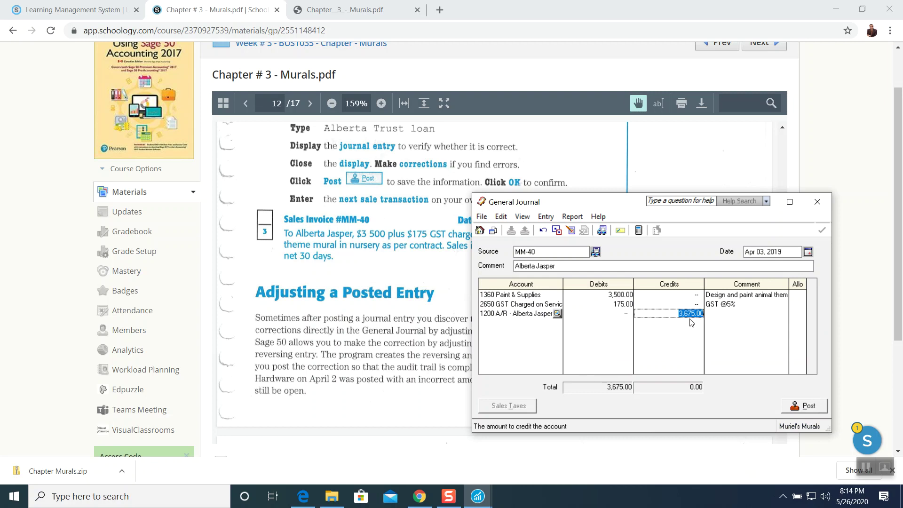
click(721, 314)
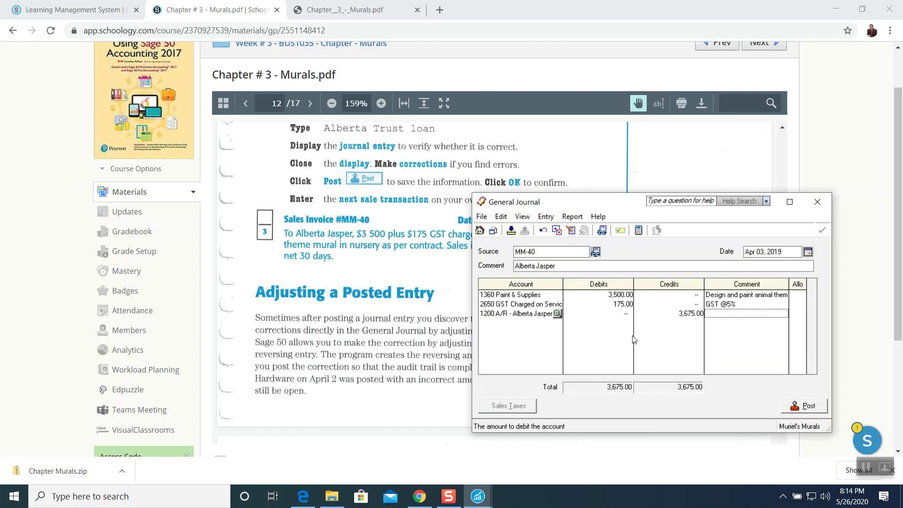
text(Term: Net 30 Days)
click(570, 217)
click(572, 230)
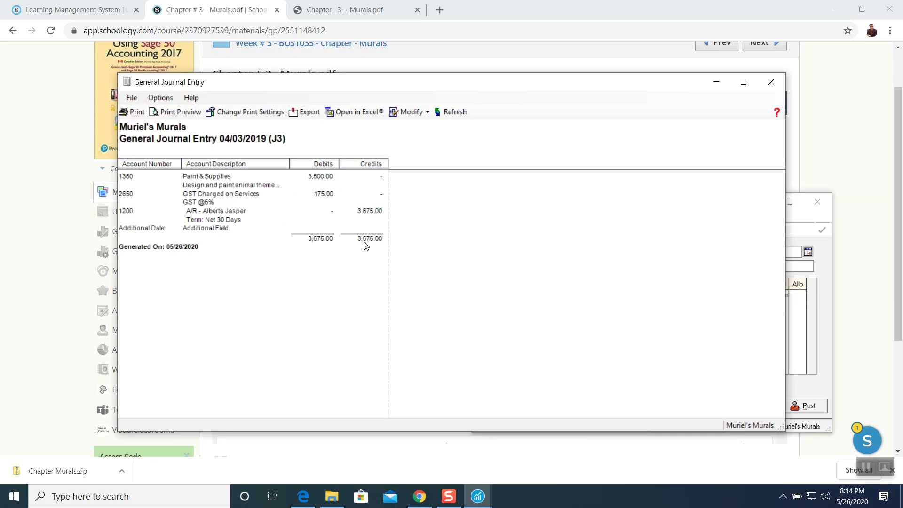
click(771, 82)
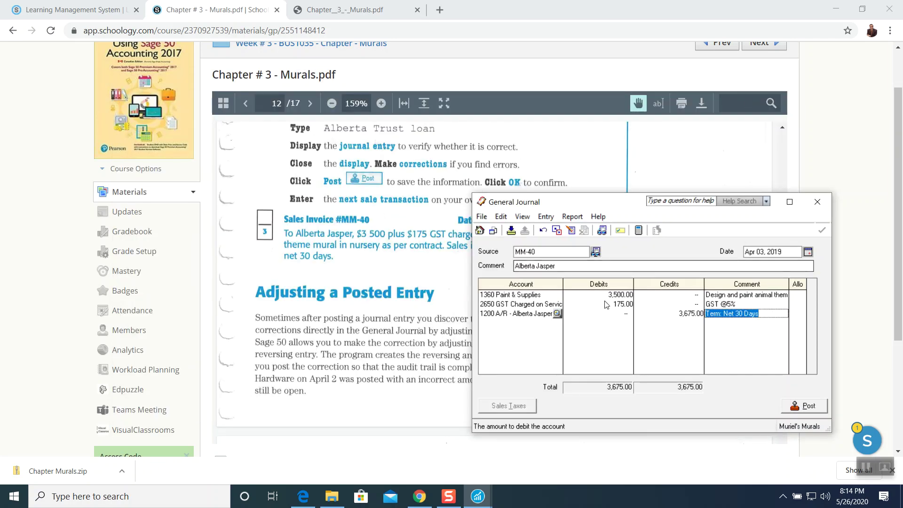
drag(610, 203, 590, 137)
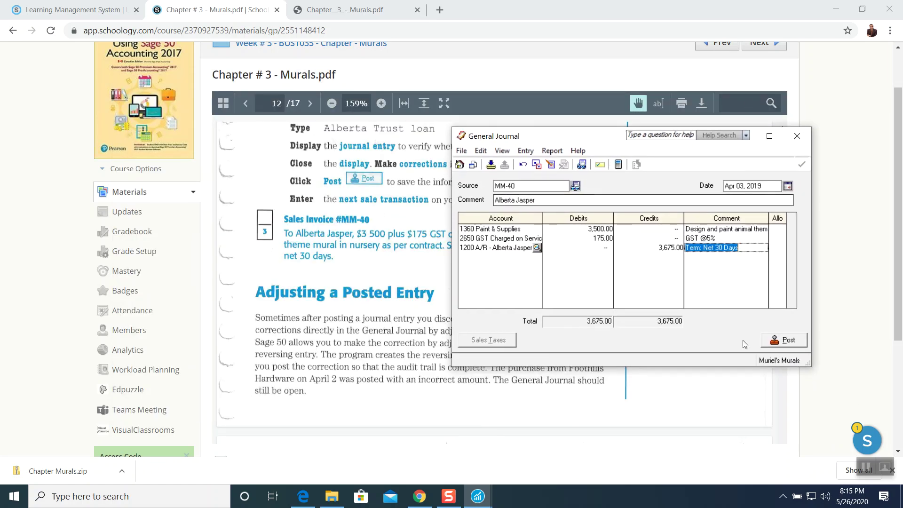
Post the MM-40 entry, acknowledge J3, and close the General Journal.
click(774, 342)
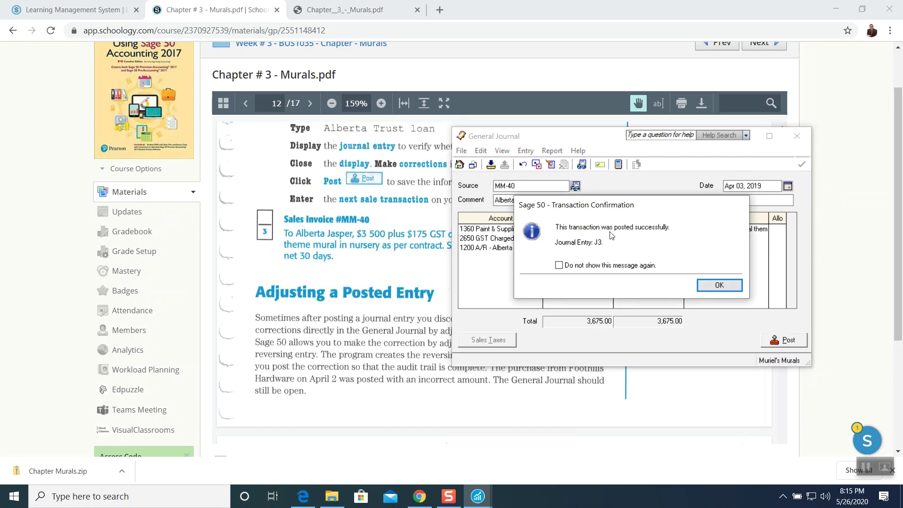
click(712, 283)
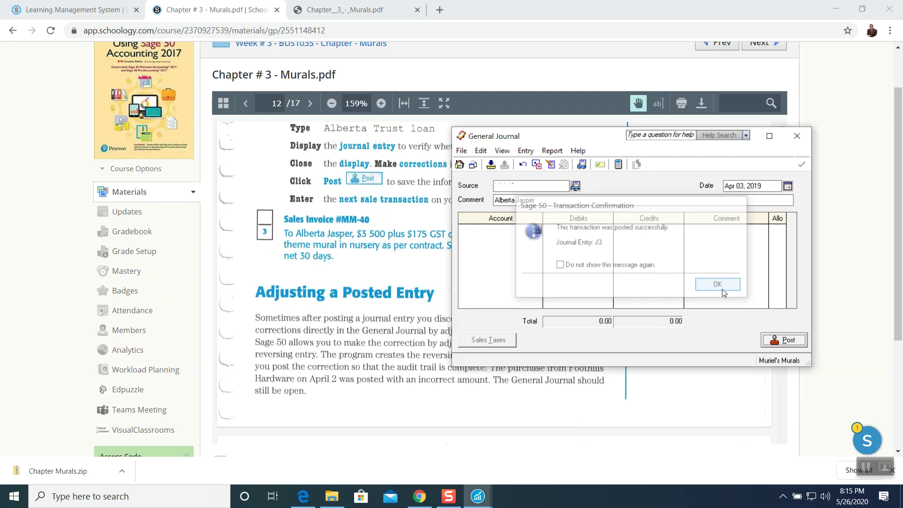
click(803, 137)
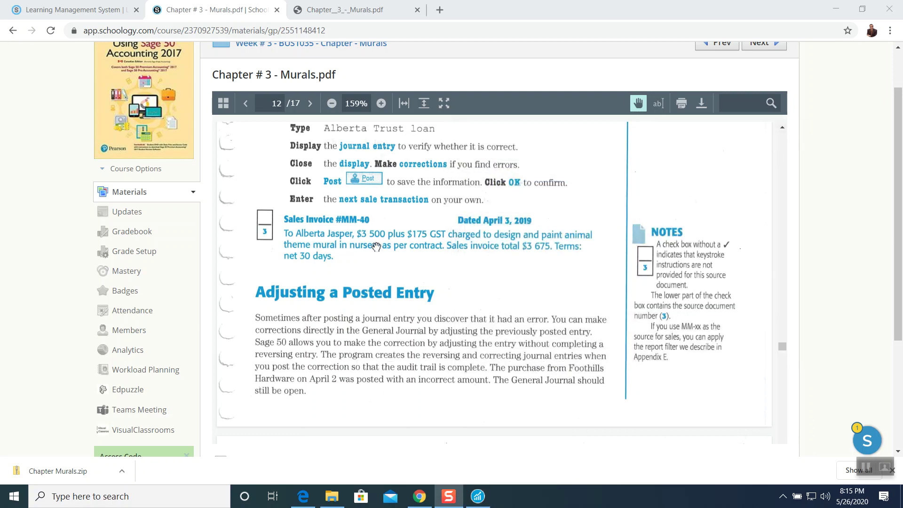
Scroll the chapter PDF to the Foothills Hardware Memo #1, then switch back to Sage 50.
scroll(324, 250, down, 1)
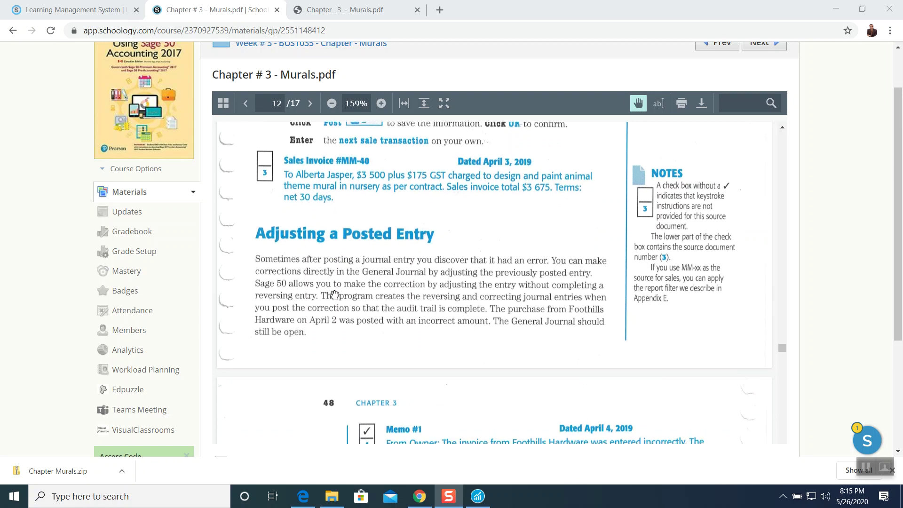
scroll(351, 300, down, 1)
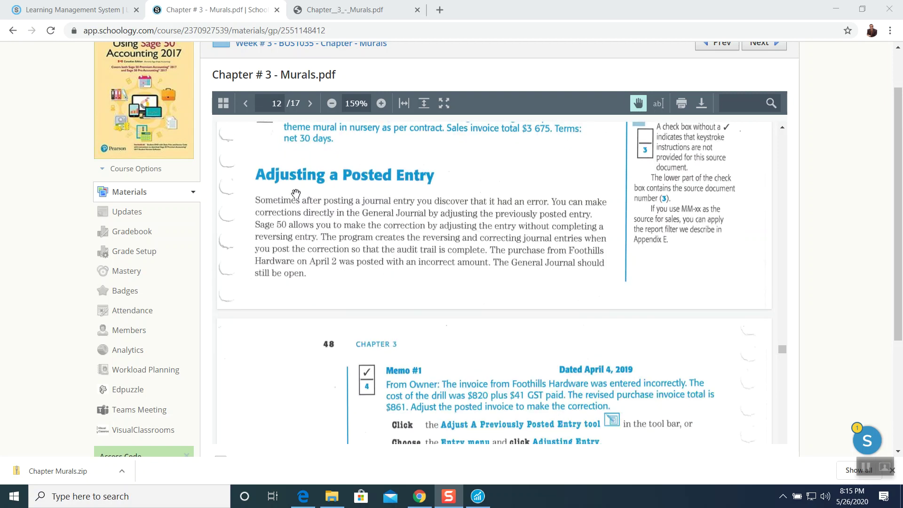
scroll(376, 190, down, 1)
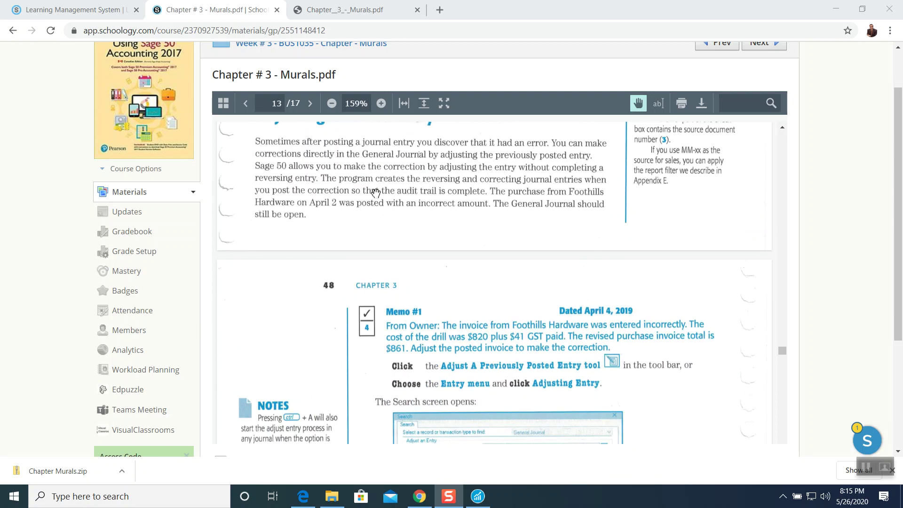
scroll(376, 190, down, 2)
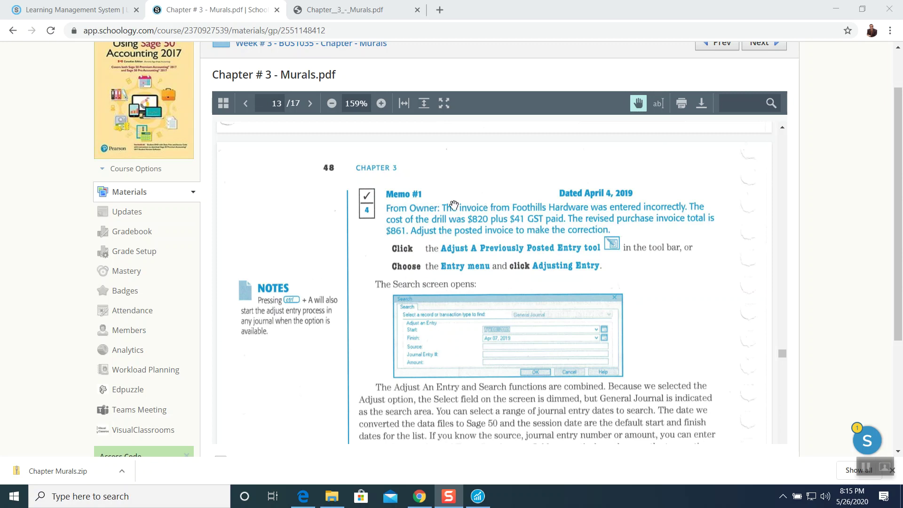
scroll(425, 219, up, 3)
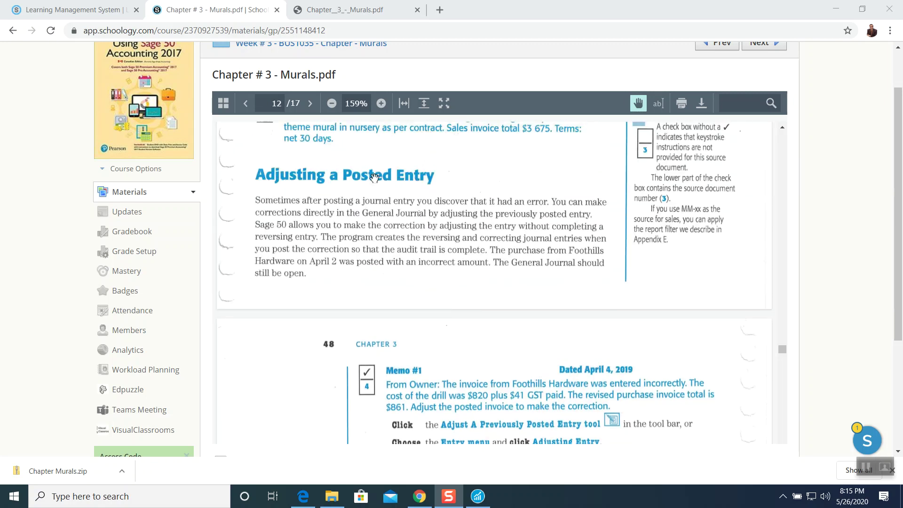
scroll(437, 242, down, 1)
scroll(499, 254, down, 1)
scroll(510, 258, down, 1)
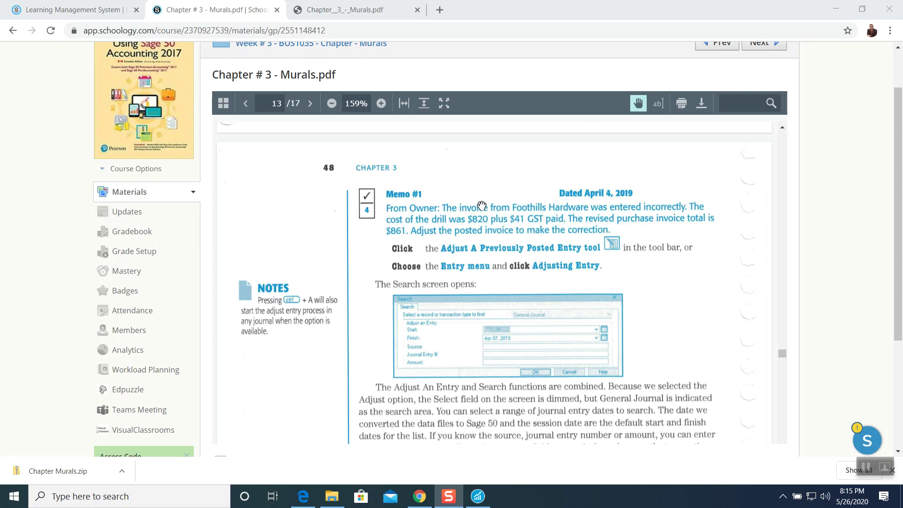
click(478, 496)
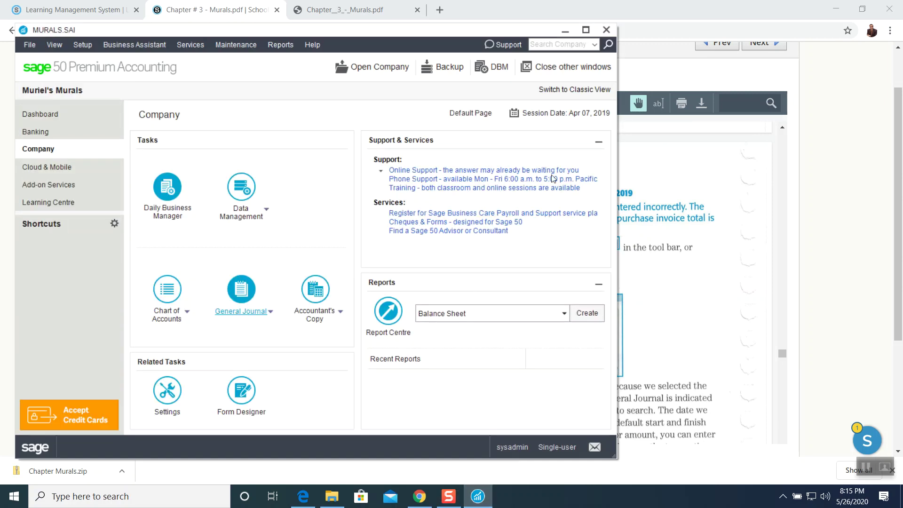
Use Adjust General Journal Entry to open the posted FH-161 Foothills Hardware entry.
mouse_move(402, 34)
mouse_down()
mouse_move(163, 28)
mouse_move(404, 35)
mouse_up()
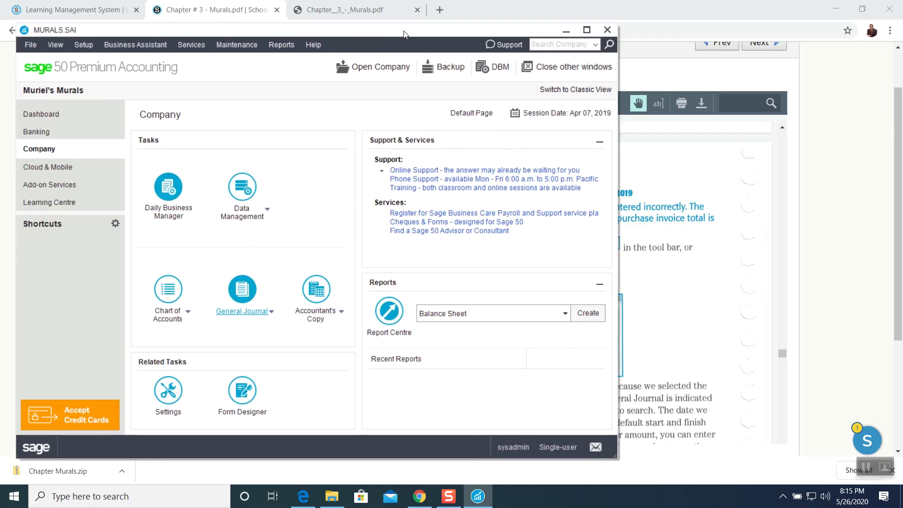
click(272, 312)
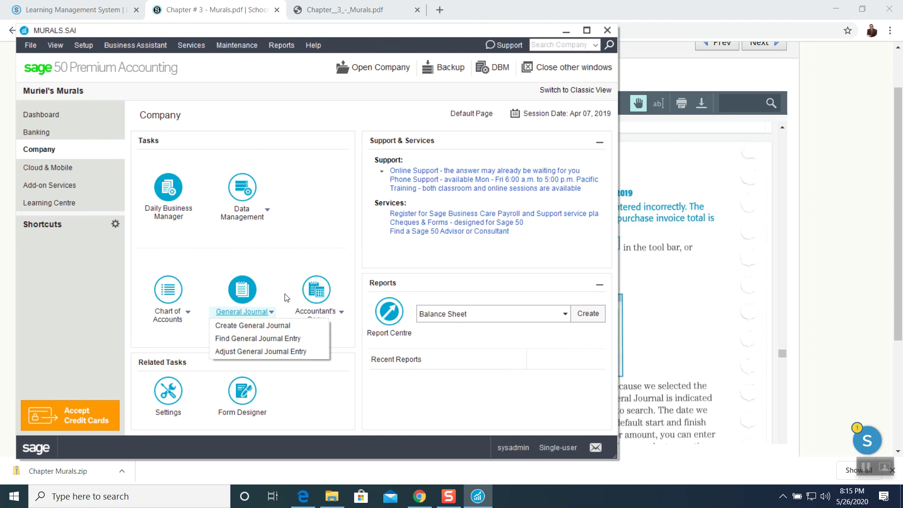
click(280, 350)
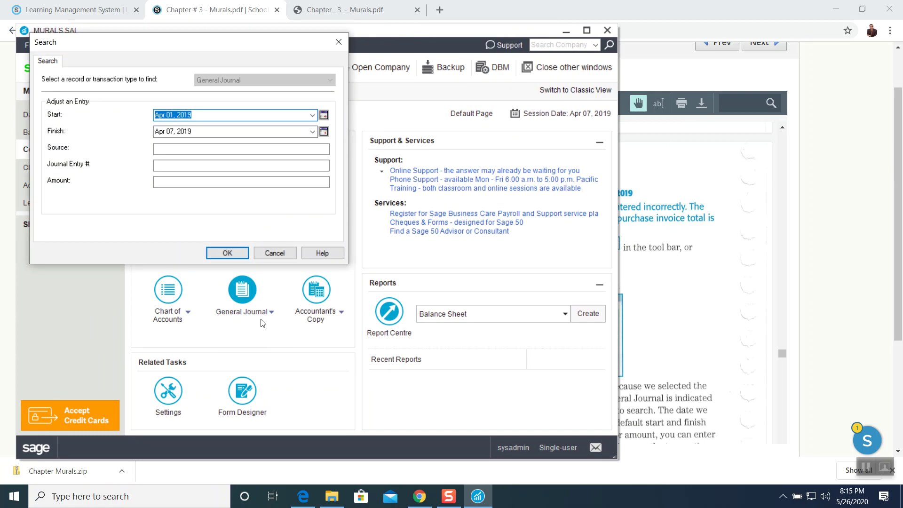
click(240, 258)
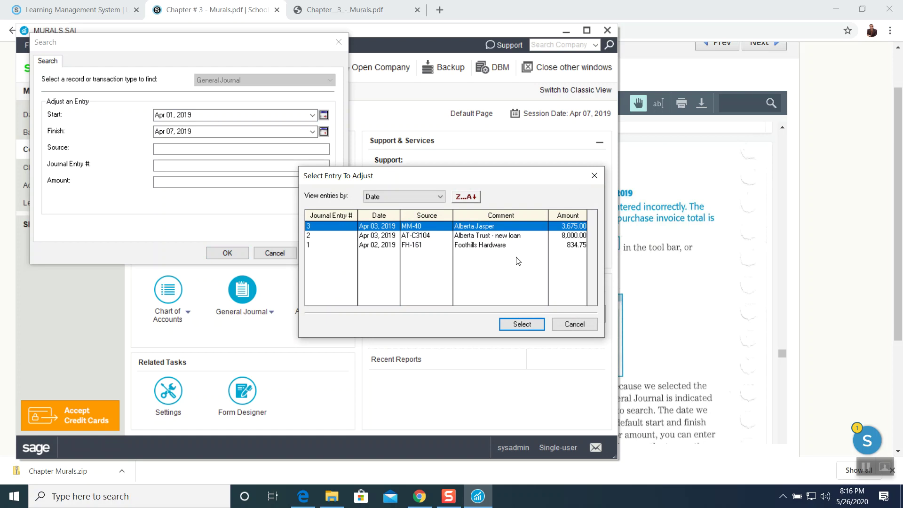
click(477, 246)
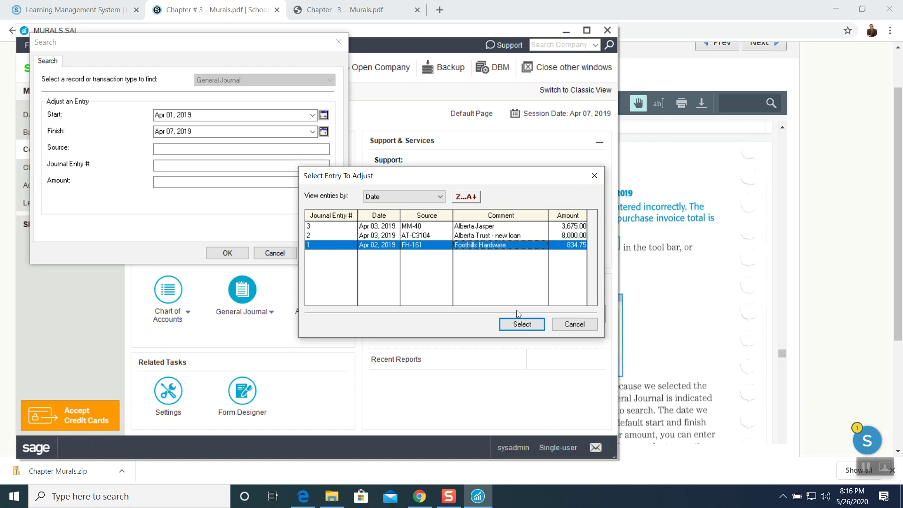
click(523, 330)
click(568, 33)
click(566, 31)
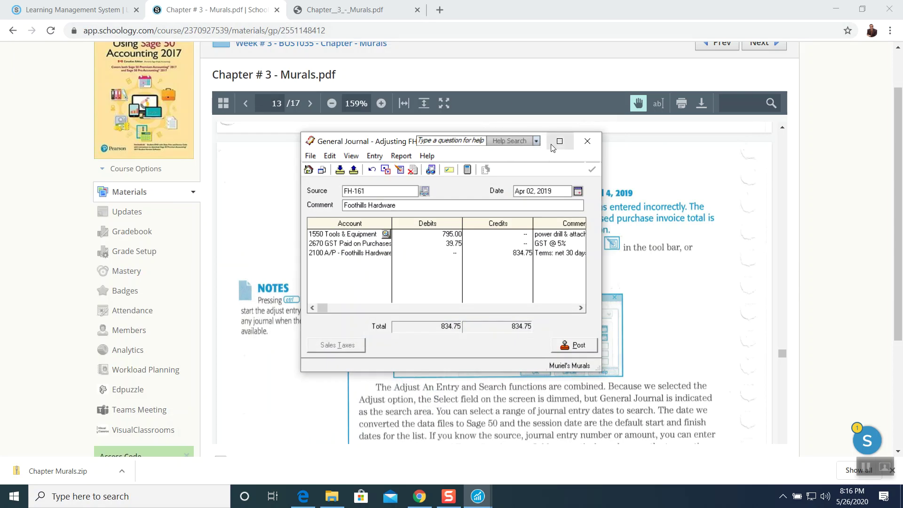
drag(384, 143, 621, 240)
scroll(410, 139, down, 1)
scroll(410, 139, down, 1)
scroll(410, 139, up, 1)
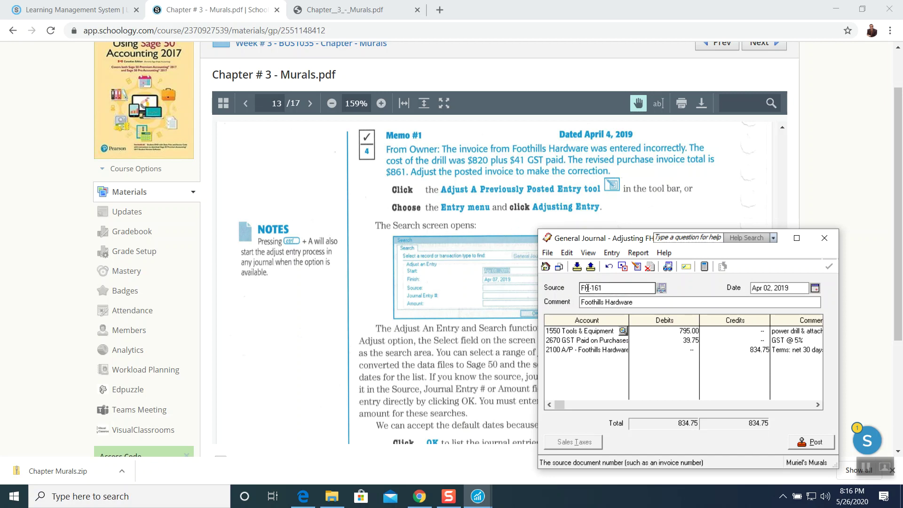
click(815, 287)
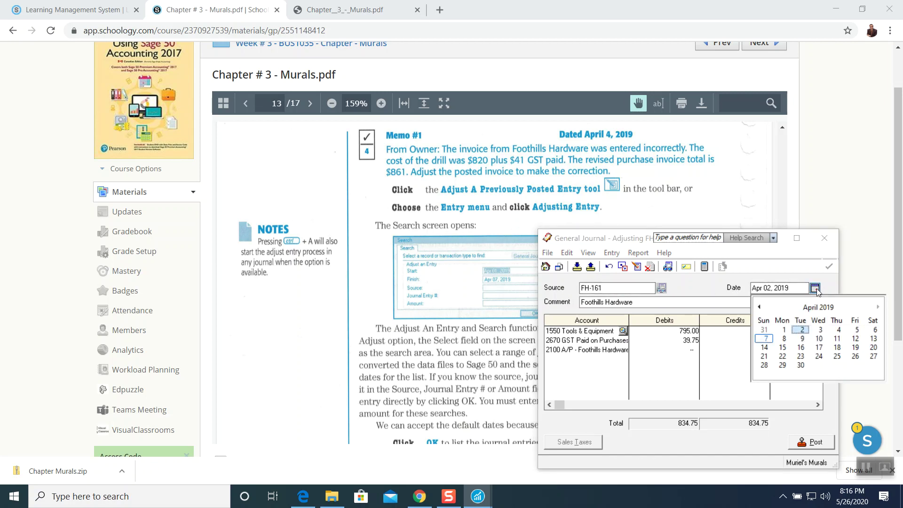
click(839, 329)
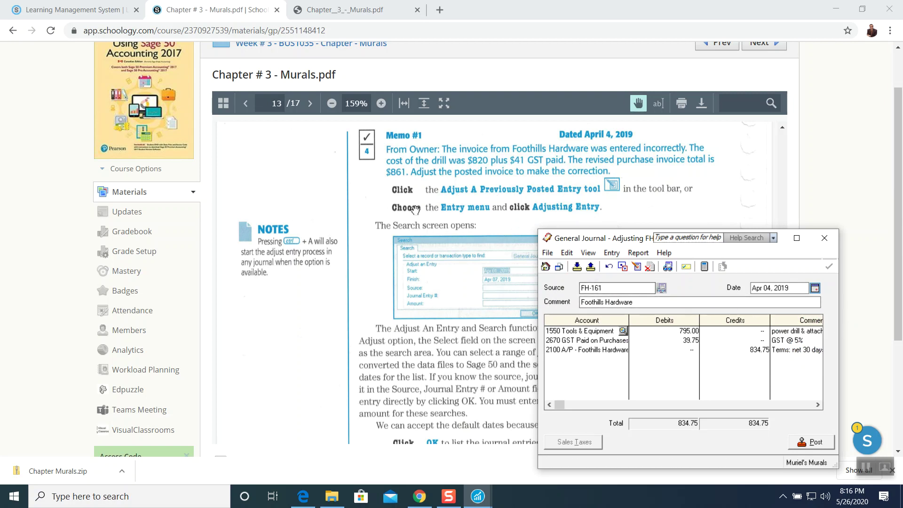
scroll(417, 209, down, 4)
scroll(416, 208, down, 3)
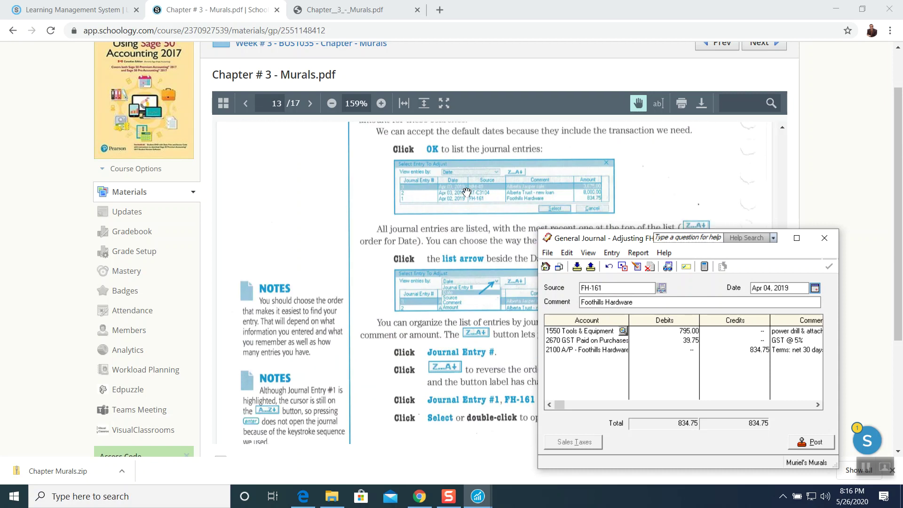
scroll(464, 196, down, 3)
scroll(464, 197, down, 3)
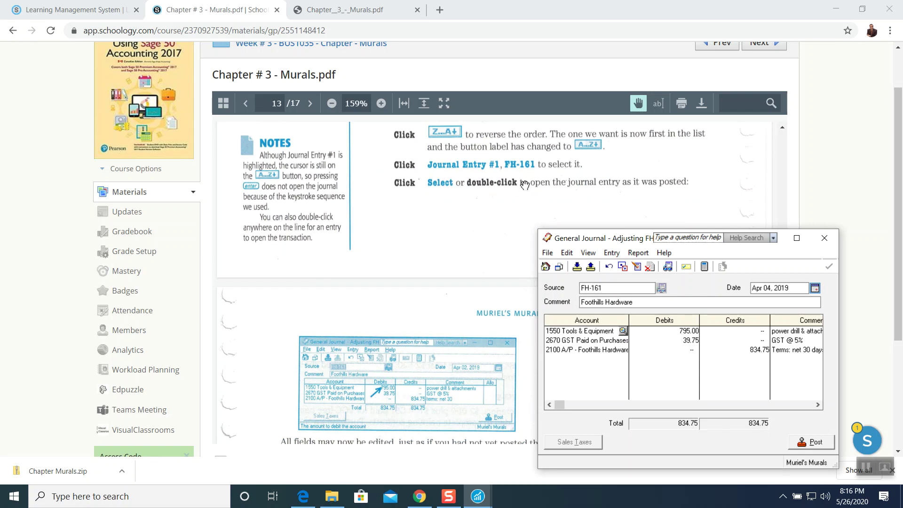
scroll(475, 205, down, 4)
scroll(476, 206, down, 3)
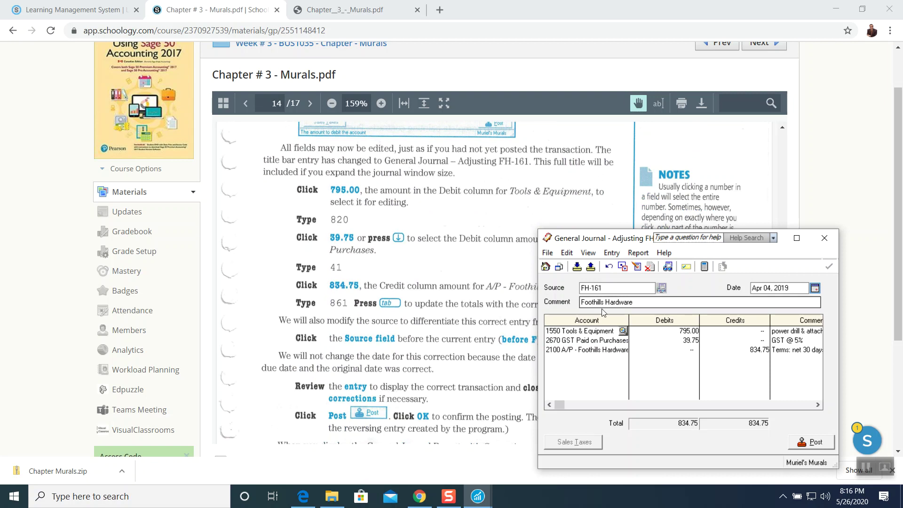
Change the debits to 820.00 Tools & Equipment and 41.00 GST Paid on Purchases.
click(676, 331)
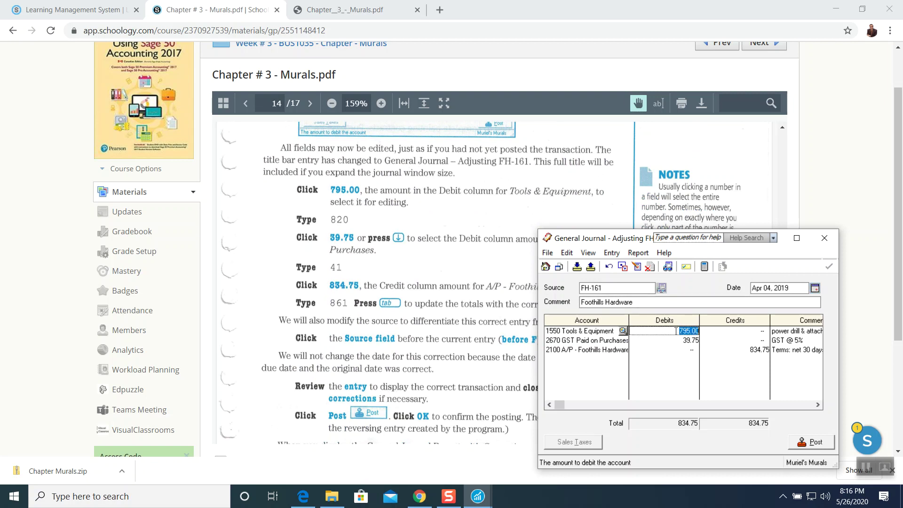
click(864, 467)
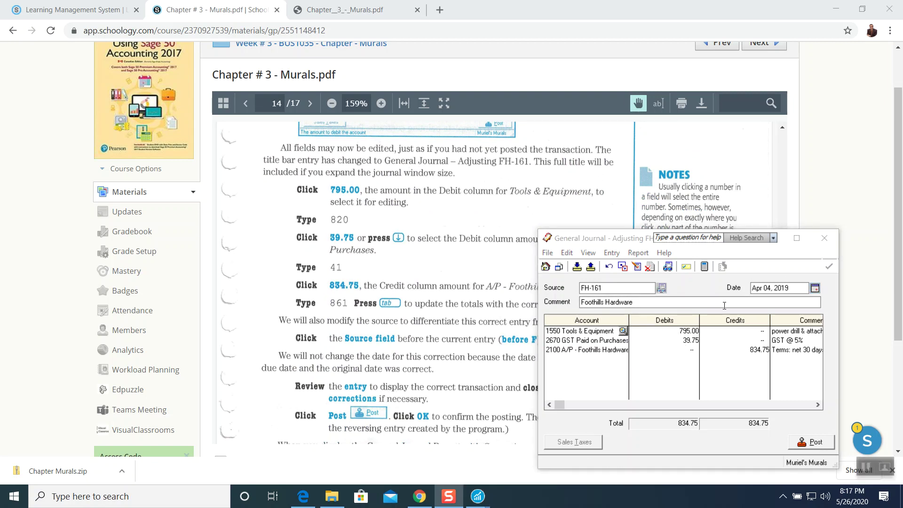
click(678, 331)
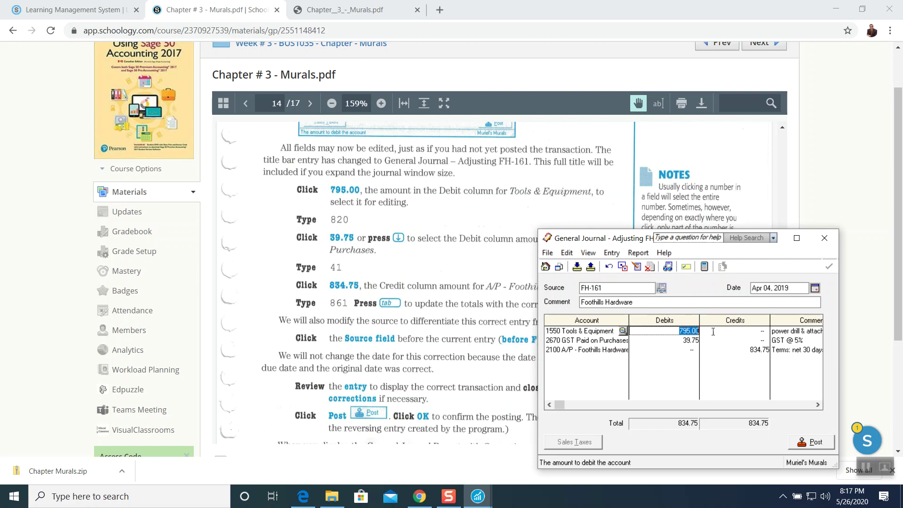
text(820)
key(Tab)
key(Tab)
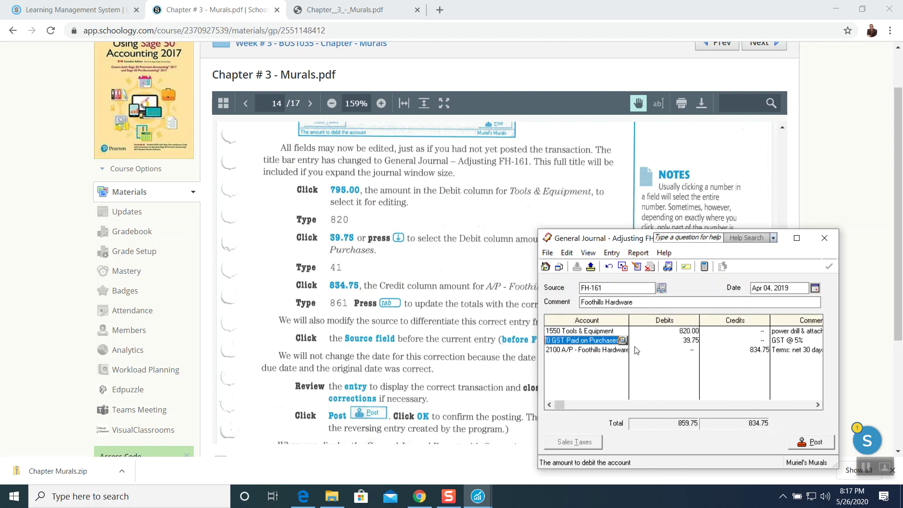
click(688, 341)
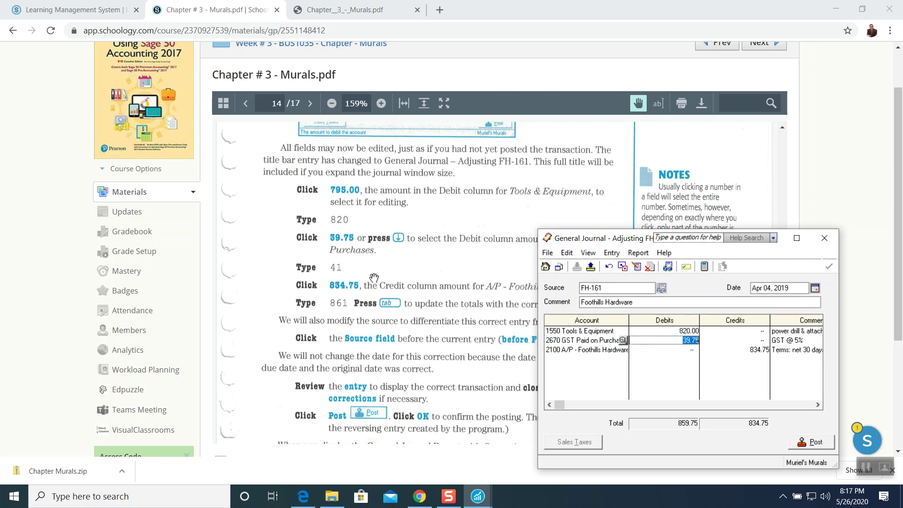
text(41)
key(Tab)
key(Tab)
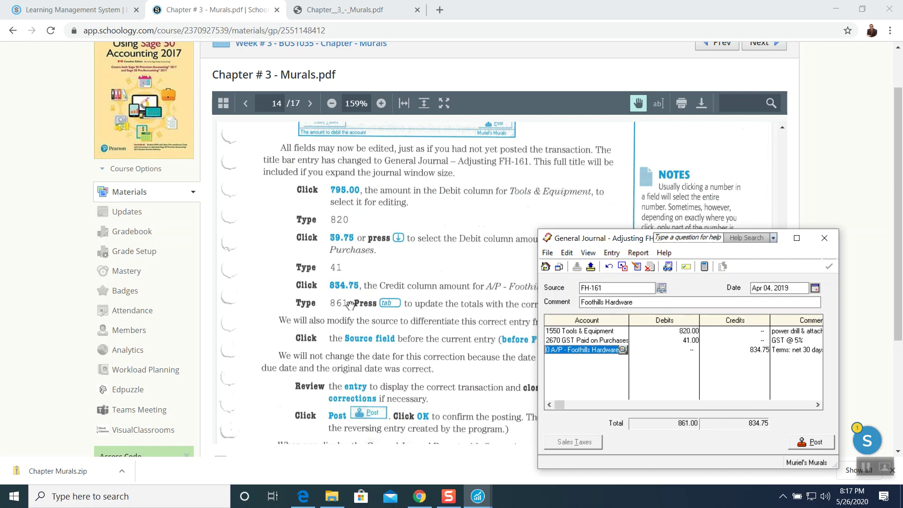
Change the Foothills Hardware credit from 834.75 to 861.00.
click(746, 351)
text(861)
key(Tab)
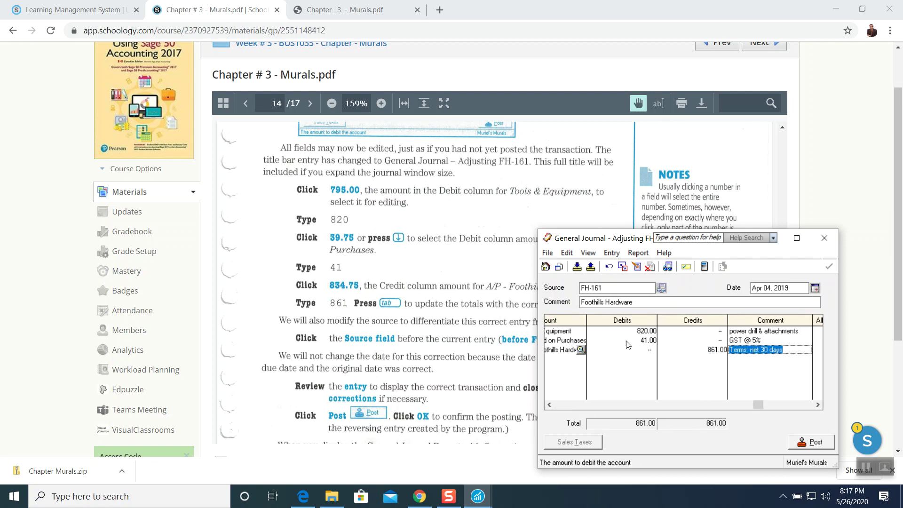
scroll(442, 332, down, 3)
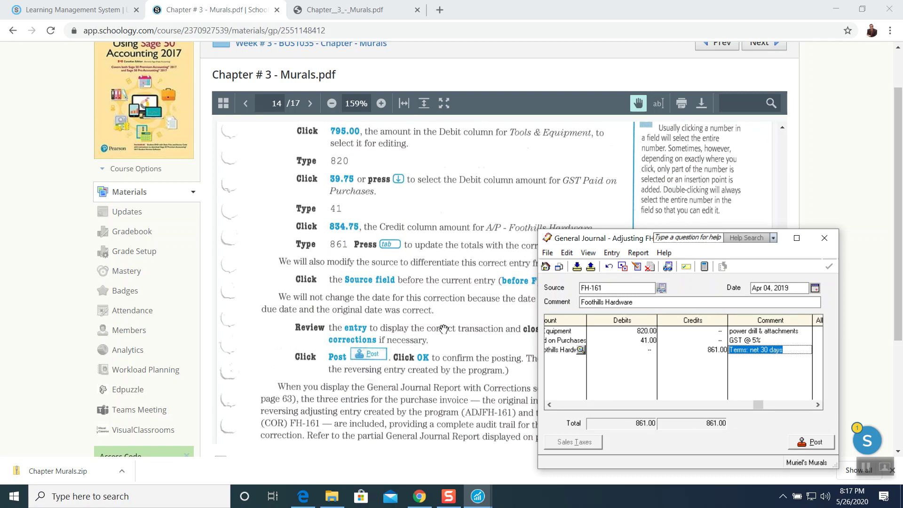
scroll(443, 328, down, 2)
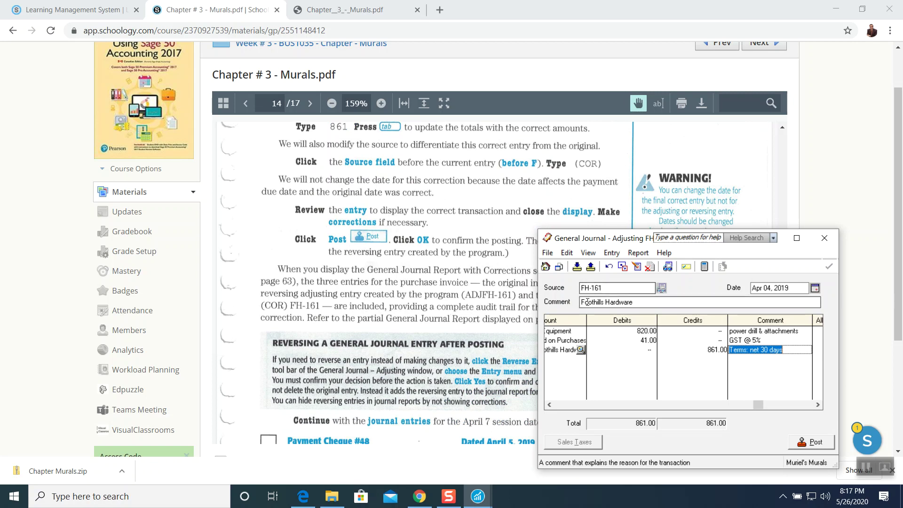
Set the Source to (COR)FH-161, preview the entry report, and post it.
click(595, 287)
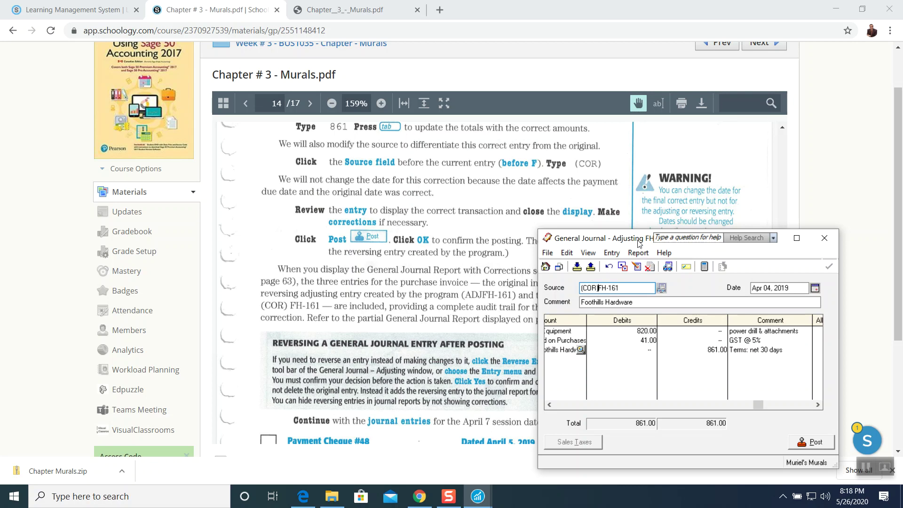
drag(639, 243, 631, 175)
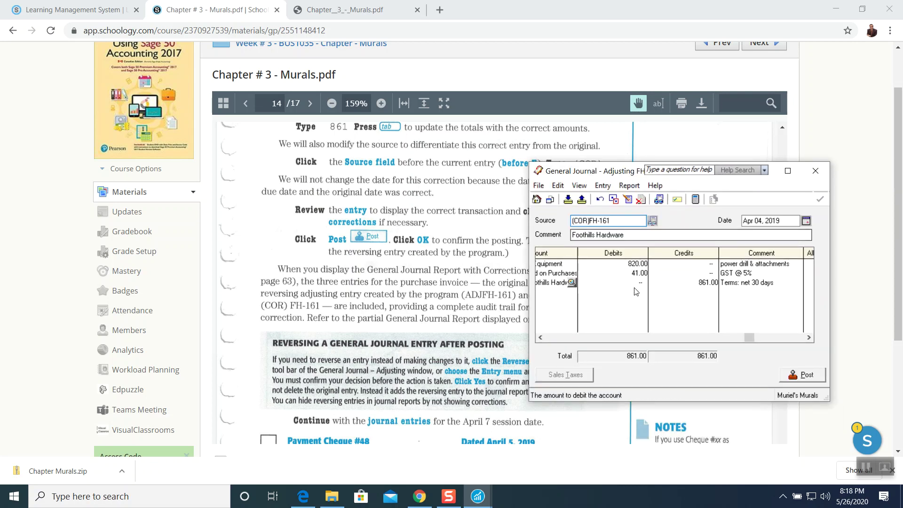
click(628, 187)
click(635, 201)
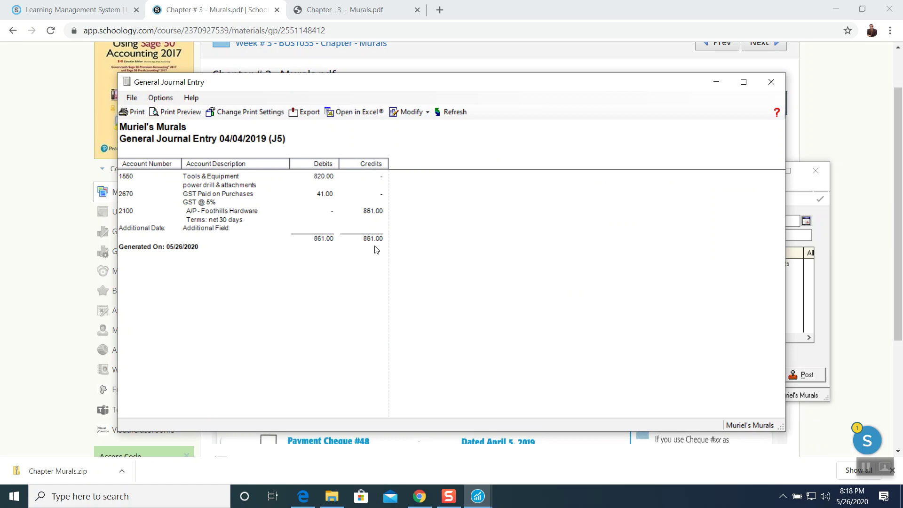
click(771, 82)
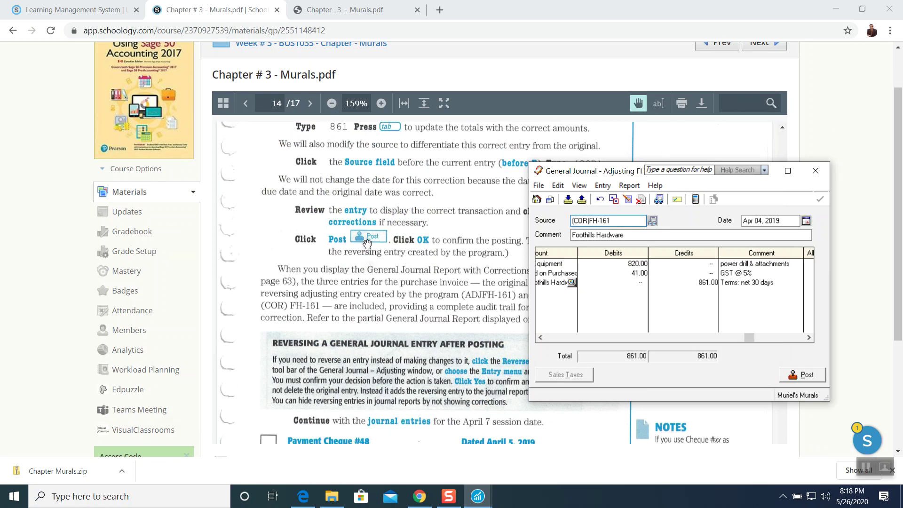
click(804, 375)
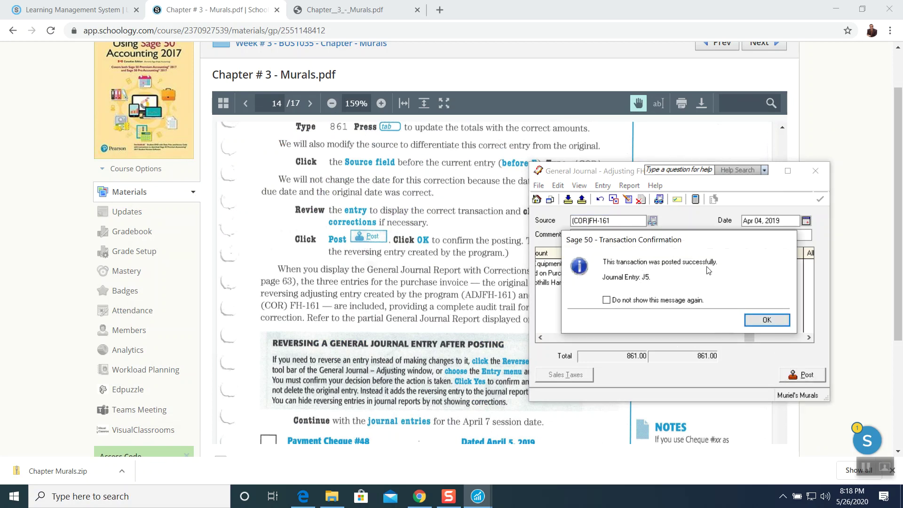
Acknowledge the J5 posting, close the General Journal, and scroll the PDF to page 15.
click(766, 319)
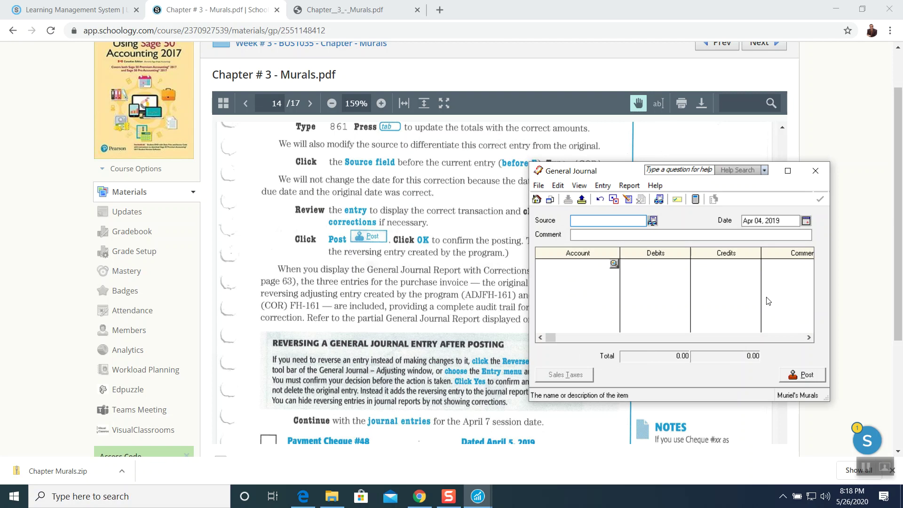
click(815, 171)
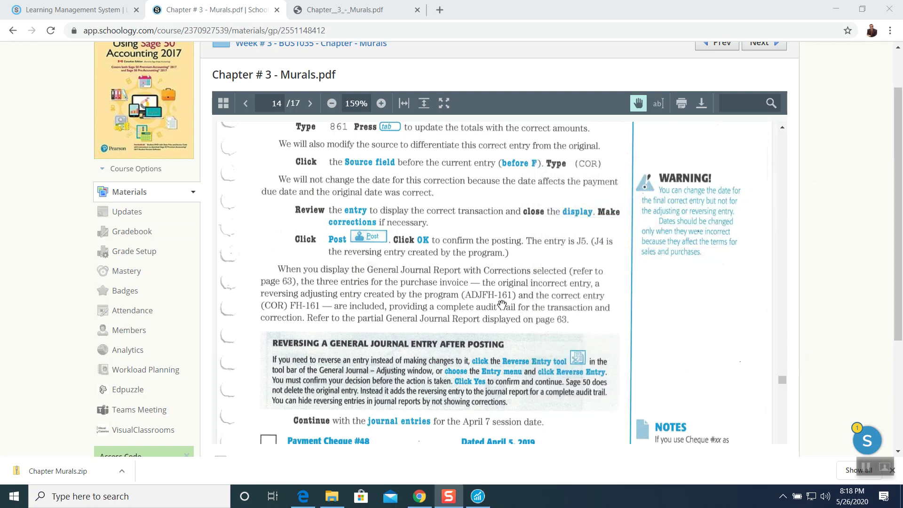
scroll(500, 301, down, 1)
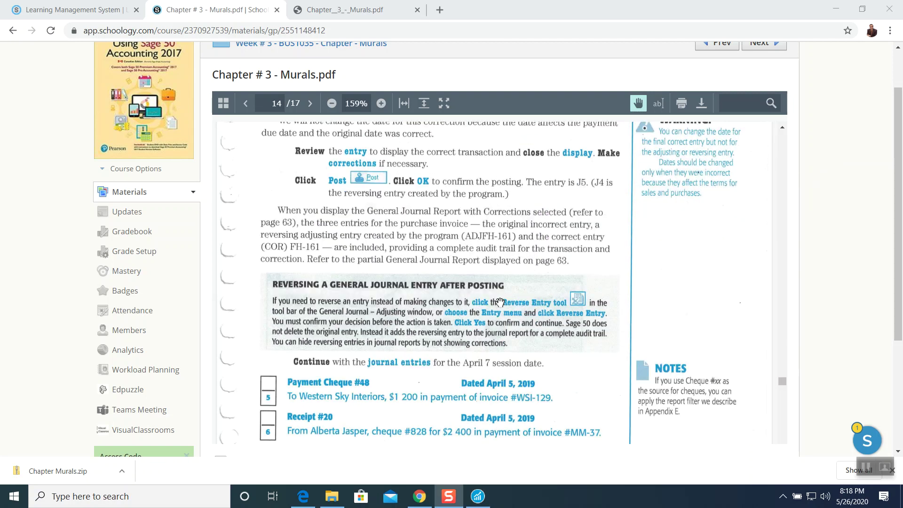
scroll(500, 301, down, 1)
scroll(500, 300, down, 1)
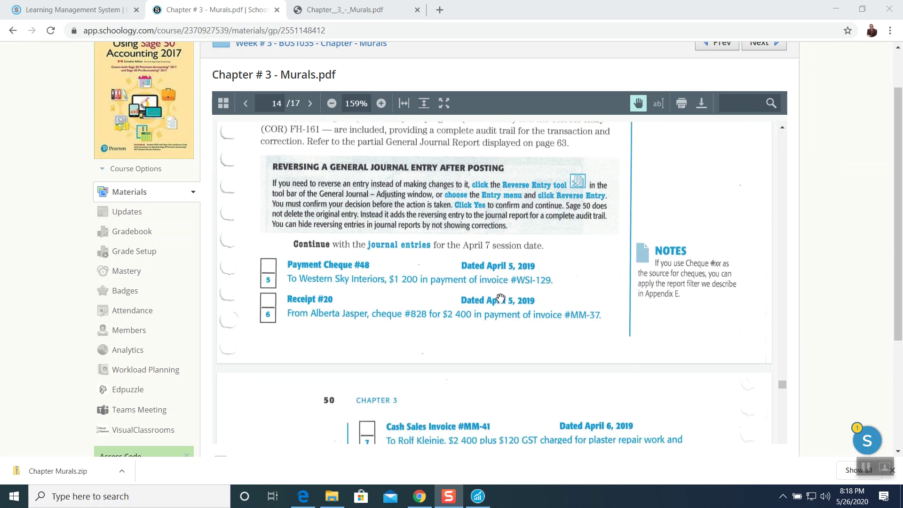
scroll(500, 298, down, 1)
scroll(500, 298, down, 1)
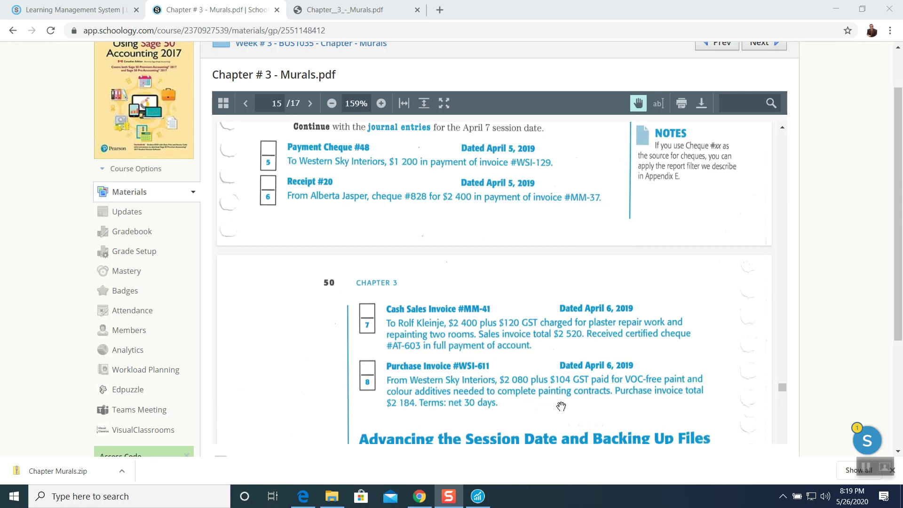
Open a new General Journal entry and move its window beside the textbook.
click(478, 496)
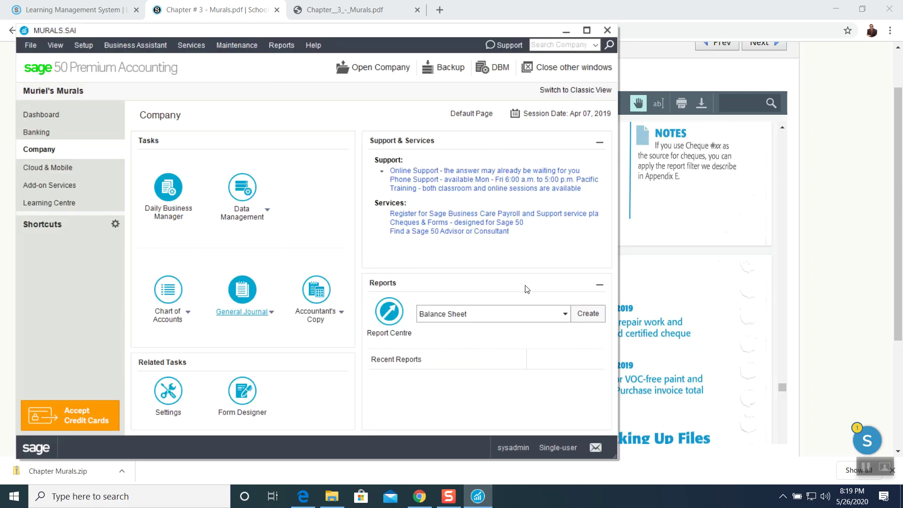
click(244, 313)
click(566, 31)
drag(614, 172, 647, 157)
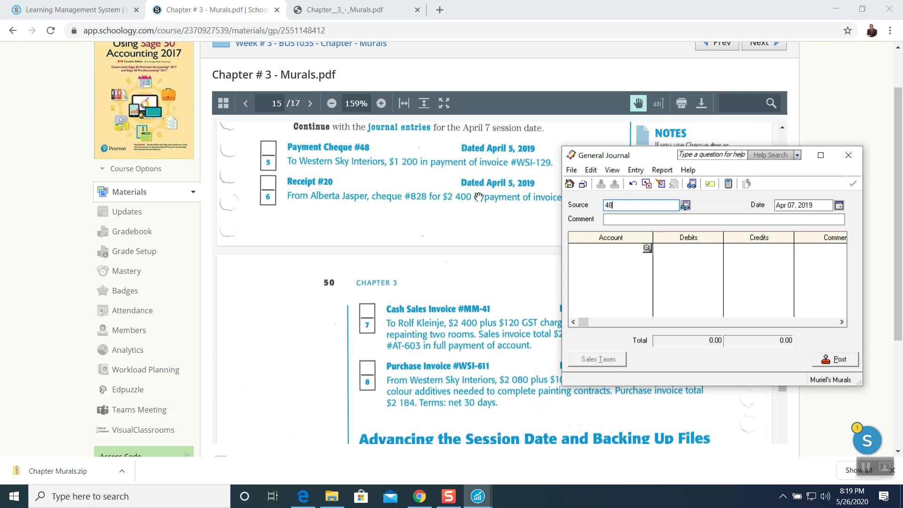
Date the entry Apr 05, 2019, comment it 'Western Sky Interiors', and bring up the account list.
click(839, 205)
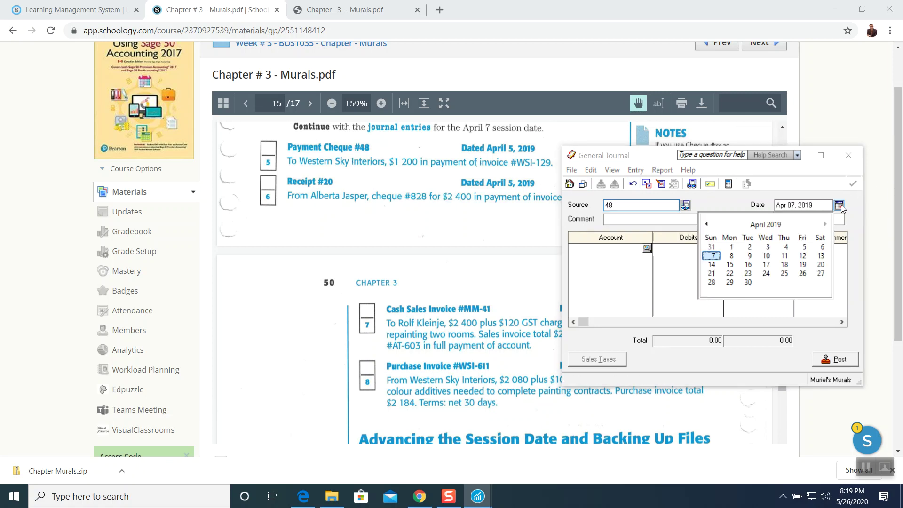
click(804, 247)
click(644, 219)
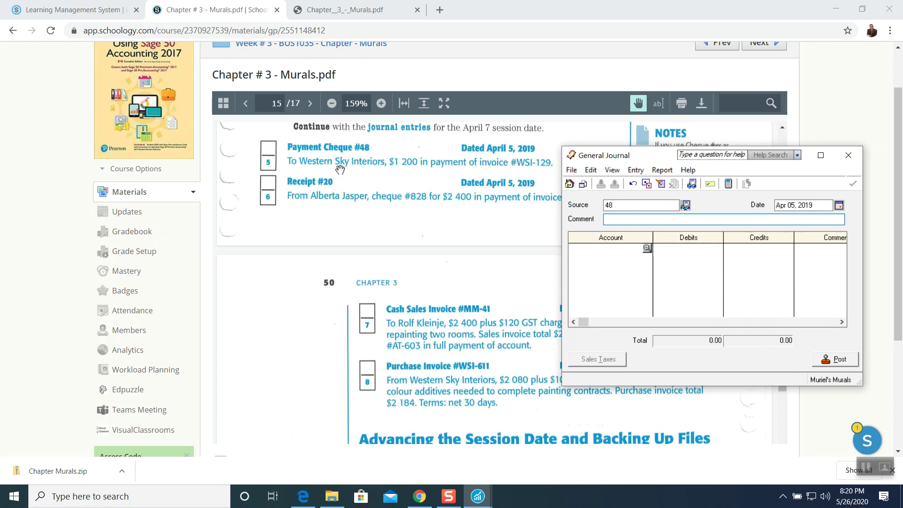
text(Western Sky Interiors)
key(Tab)
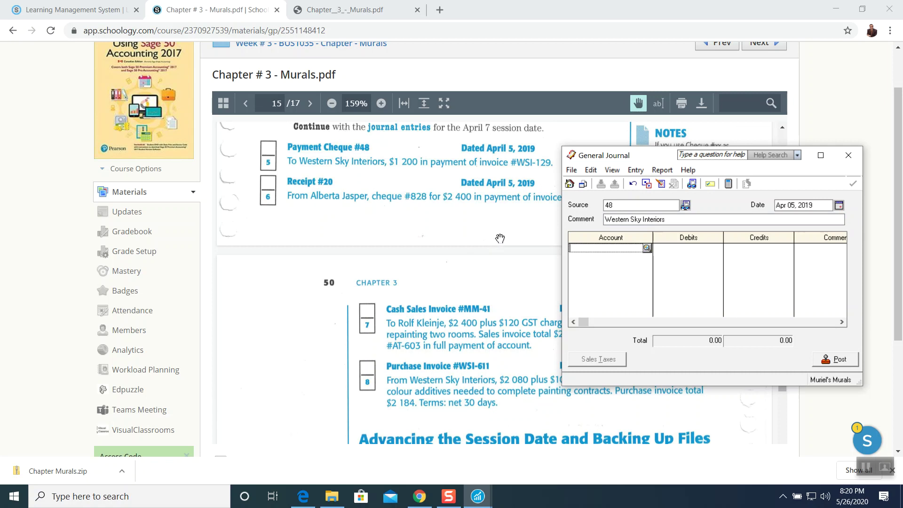
click(647, 249)
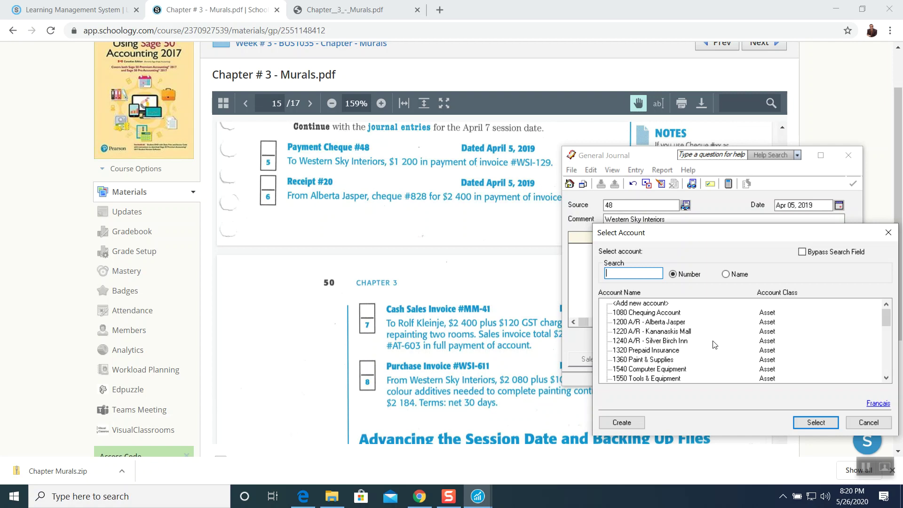
Debit 2120 A/P - Western Sky Interiors 1,200.00 with comment 'Payment of invoice # WSI-129'.
drag(887, 327, 887, 332)
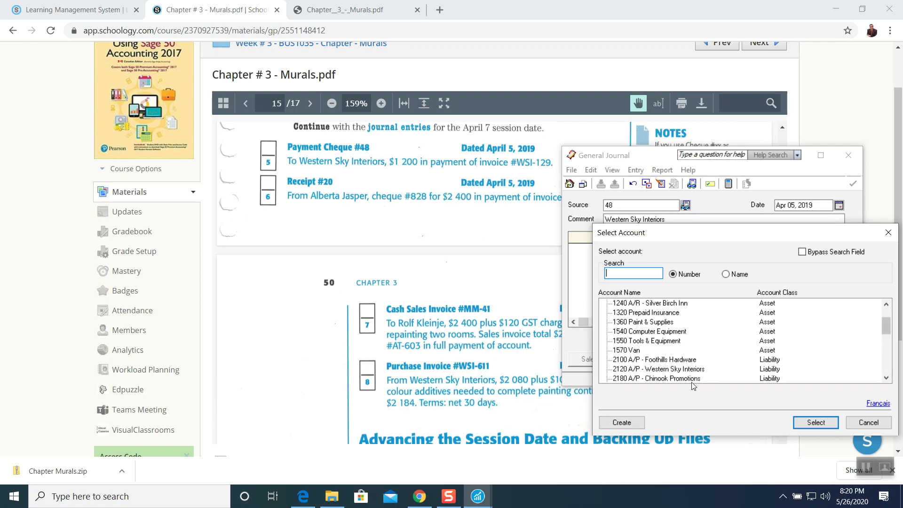
click(630, 370)
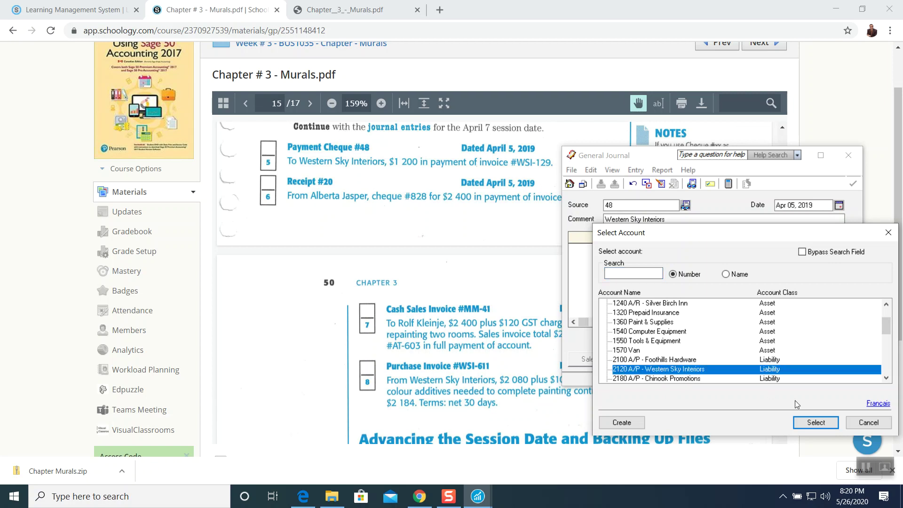
click(804, 423)
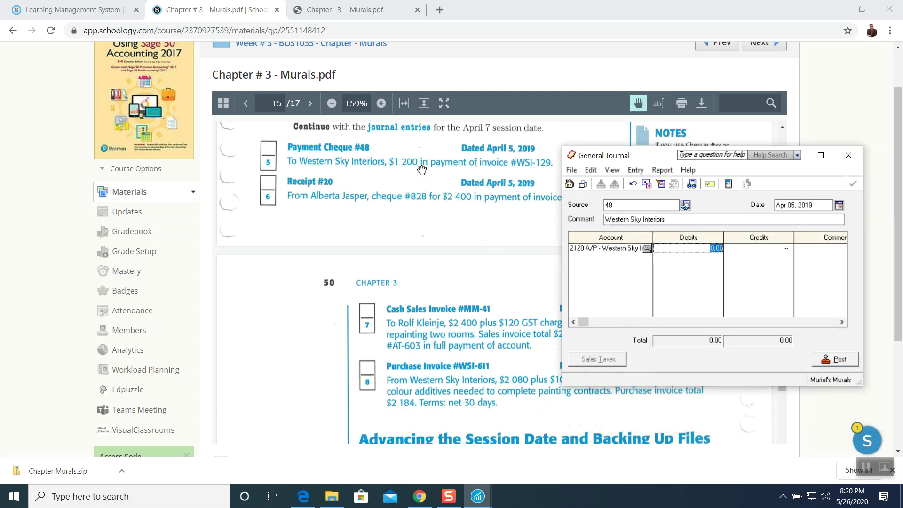
text(1200)
key(Tab)
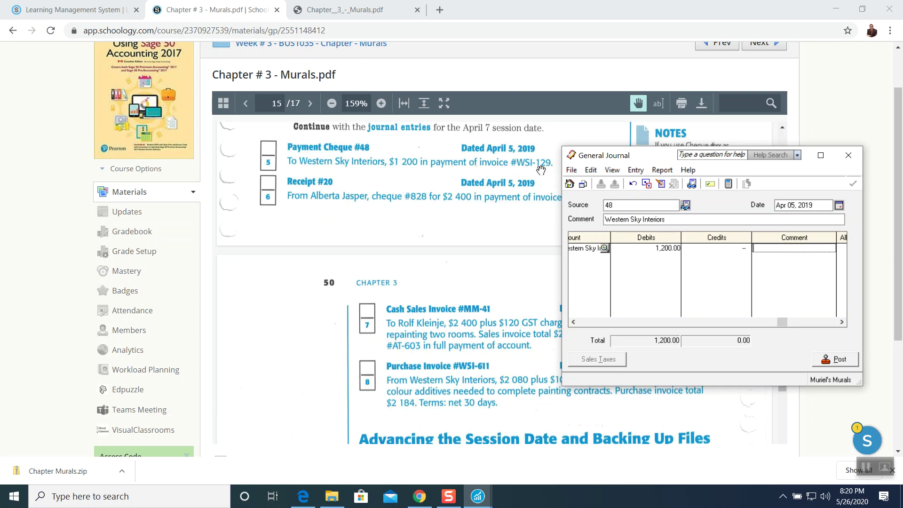
text(ayment of invoice # WSI-129)
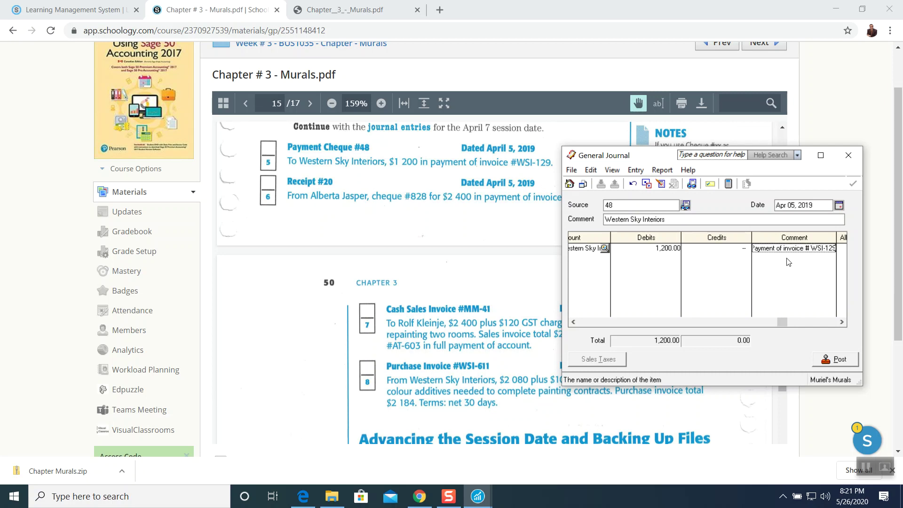
key(Tab)
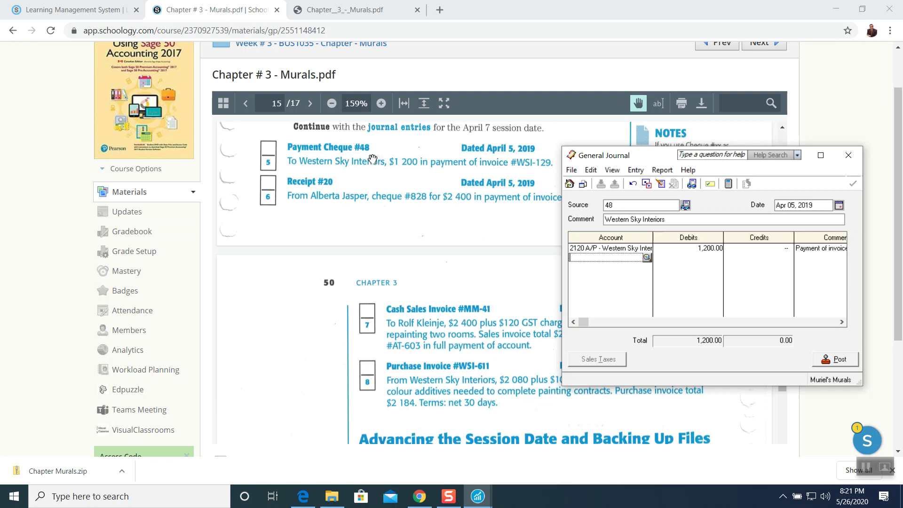
Credit 1080 Chequing Account 1,200.00 with a payment comment referencing cheque # 48.
click(647, 258)
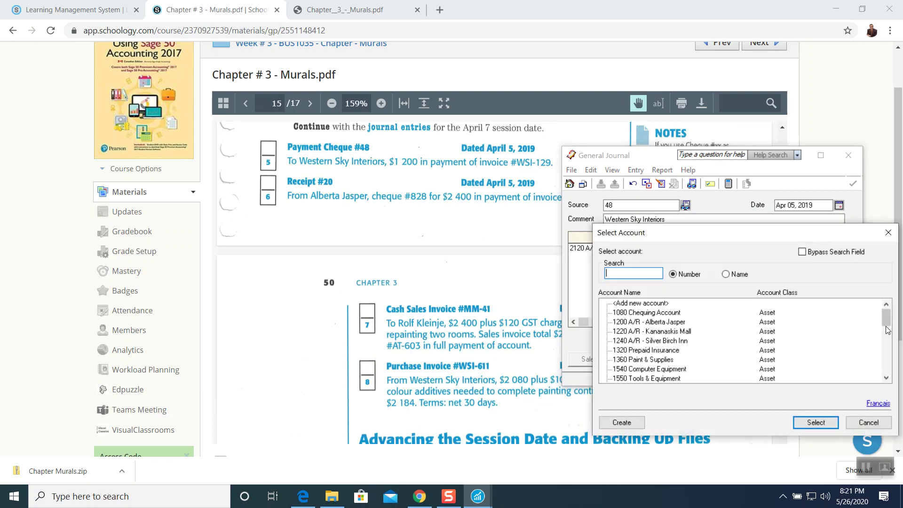
mouse_move(887, 325)
mouse_down()
mouse_move(892, 369)
mouse_move(890, 318)
mouse_up()
click(695, 313)
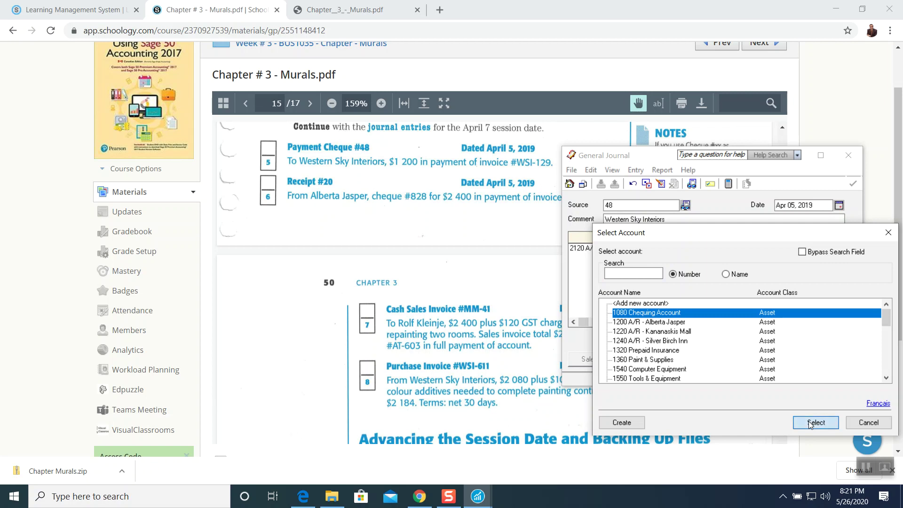
click(803, 418)
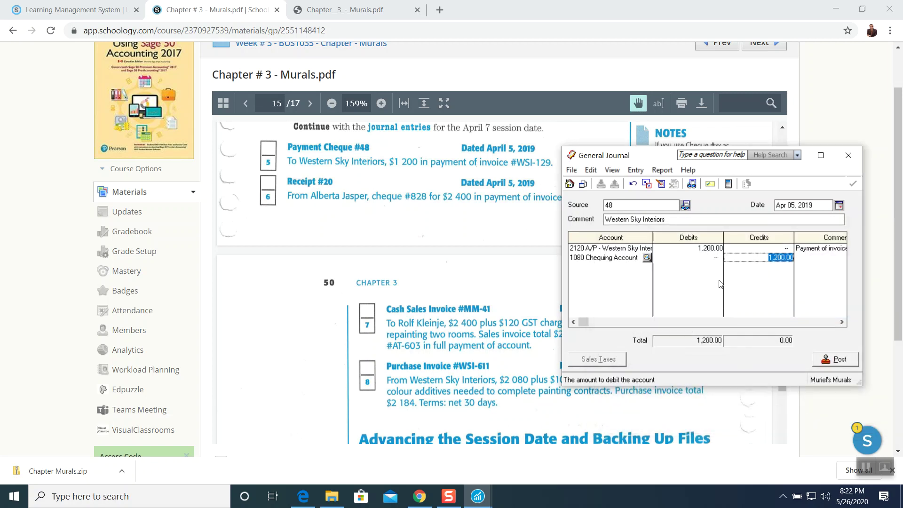
key(Tab)
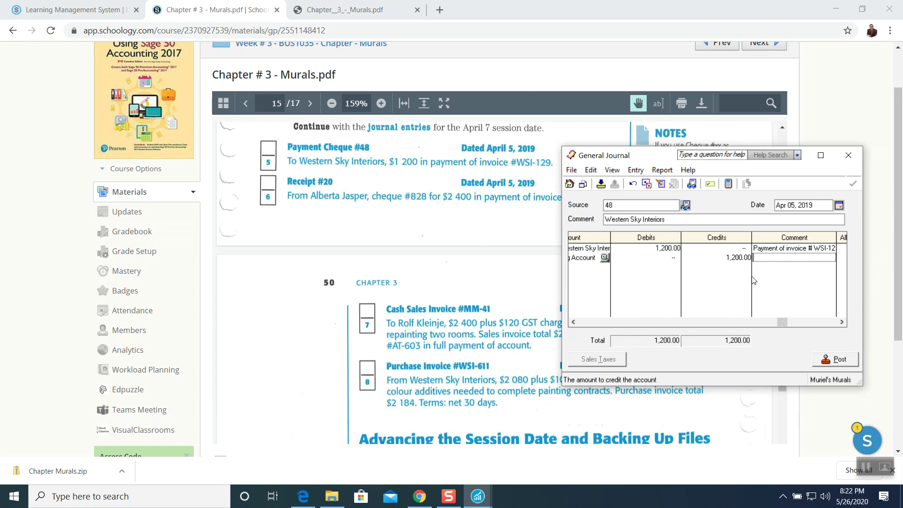
text(Pa)
text(#)
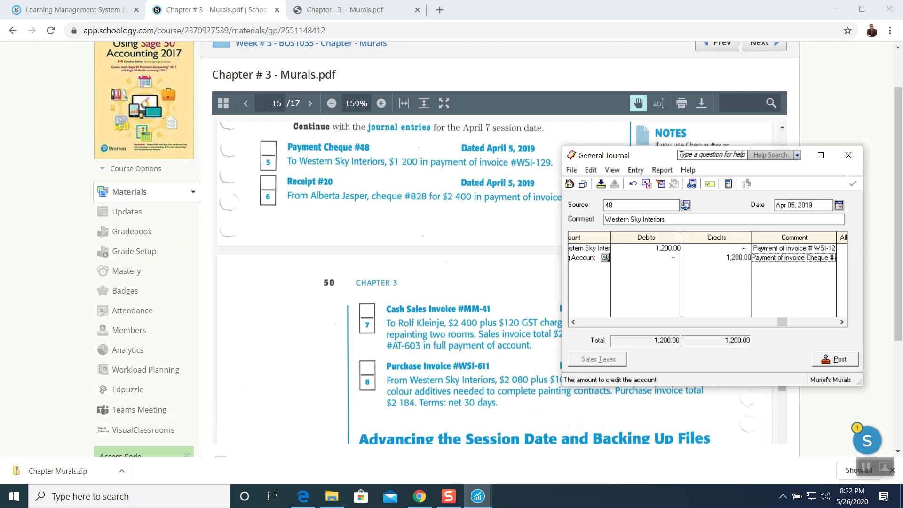
text( 48)
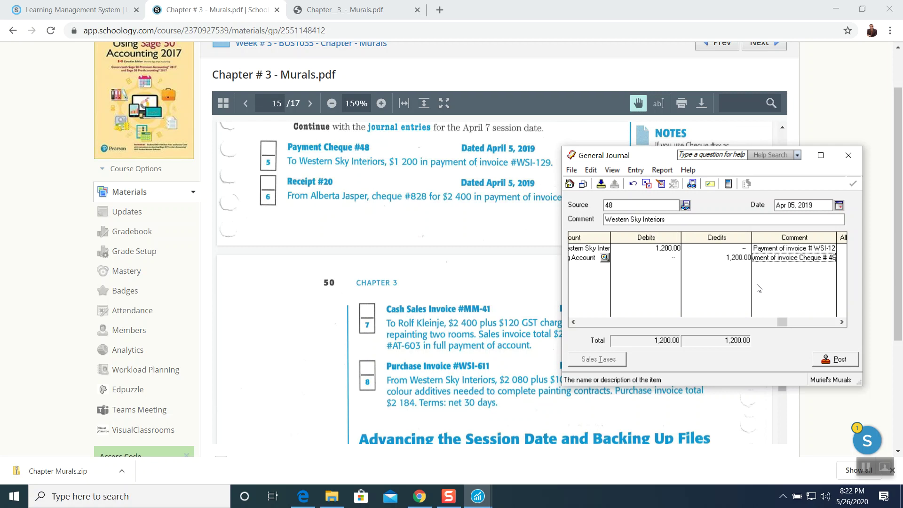
key(Tab)
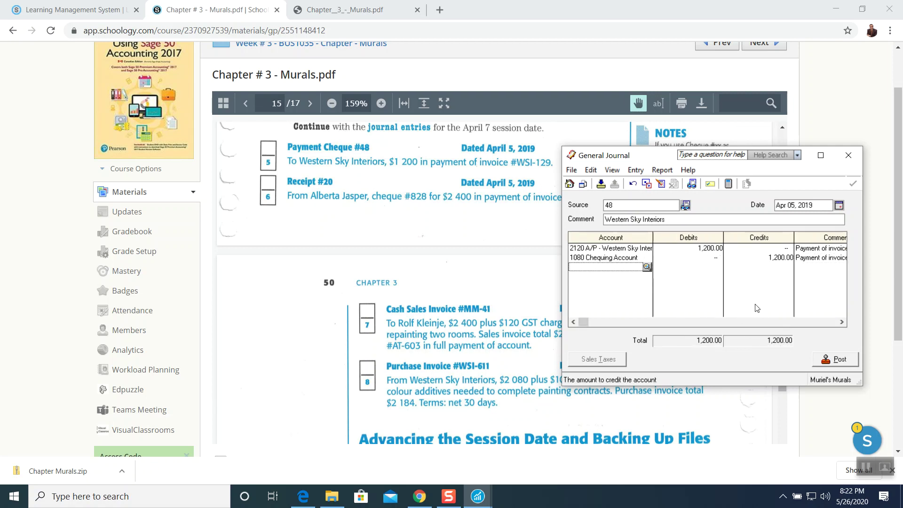
Preview the 1,200.00 Western Sky Interiors entry and post it as J6.
click(661, 171)
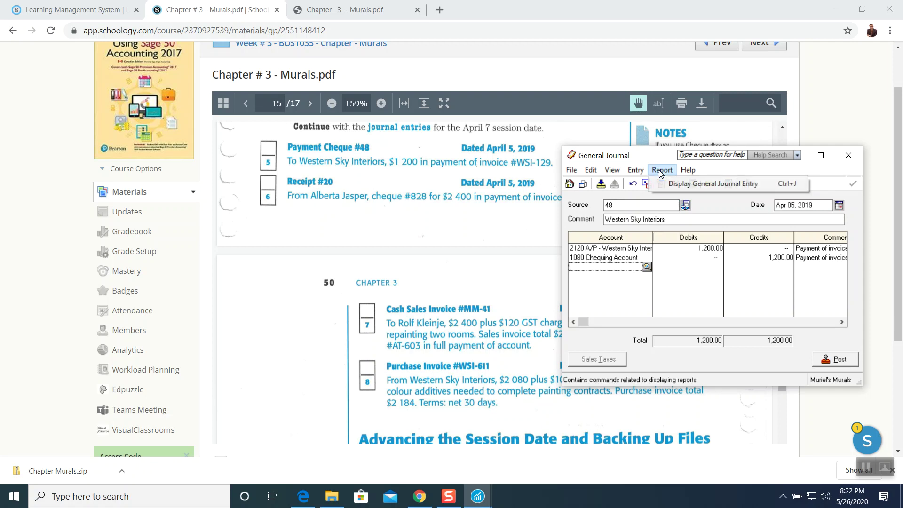
click(670, 184)
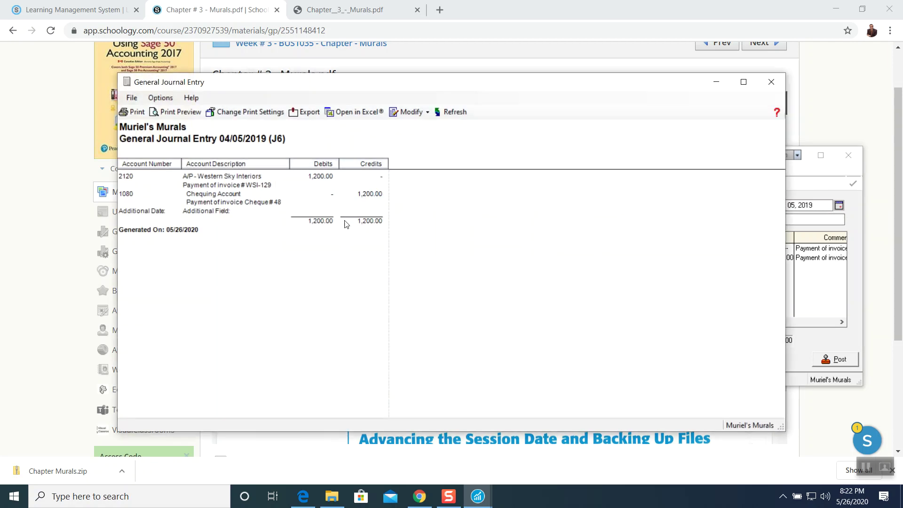
click(770, 82)
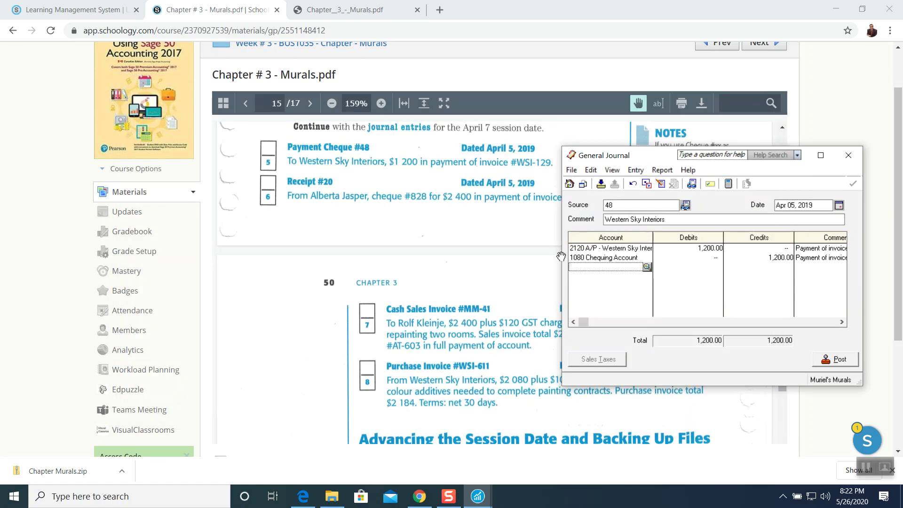
click(826, 364)
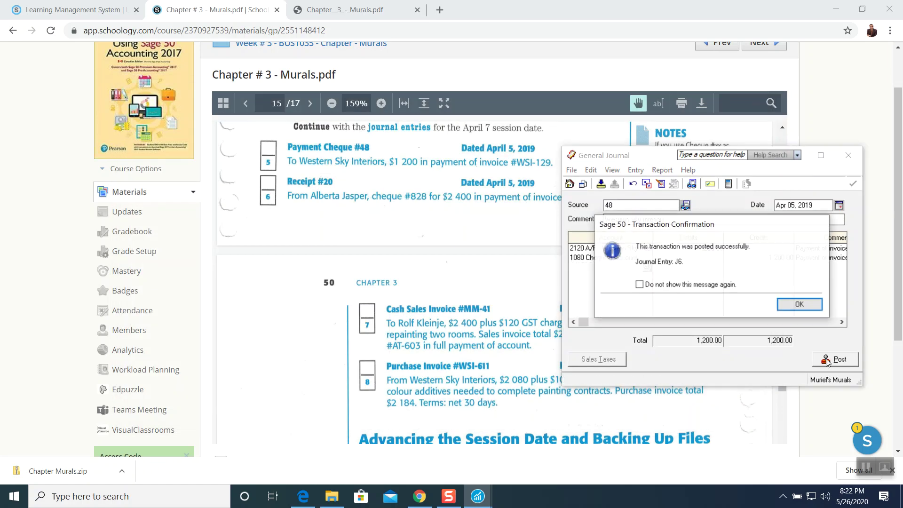
click(799, 305)
Close the General Journal and start a fresh one from the company window.
click(848, 155)
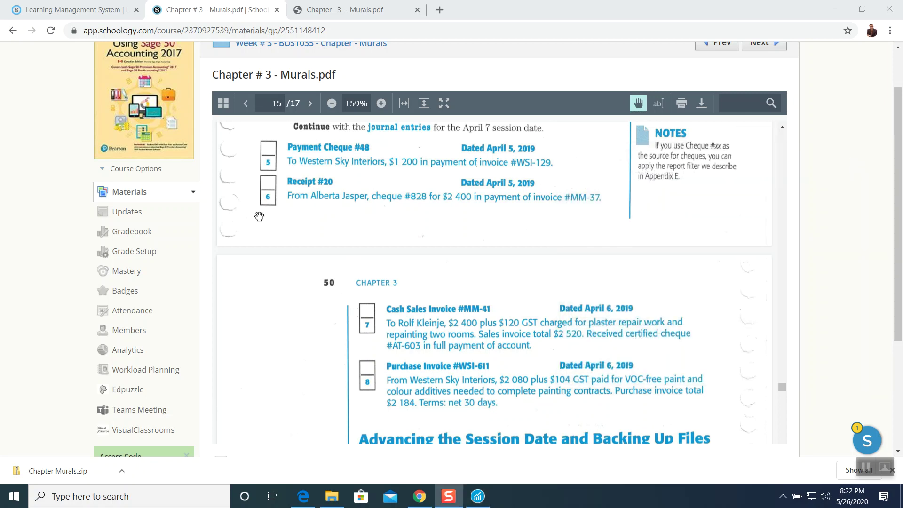
click(478, 497)
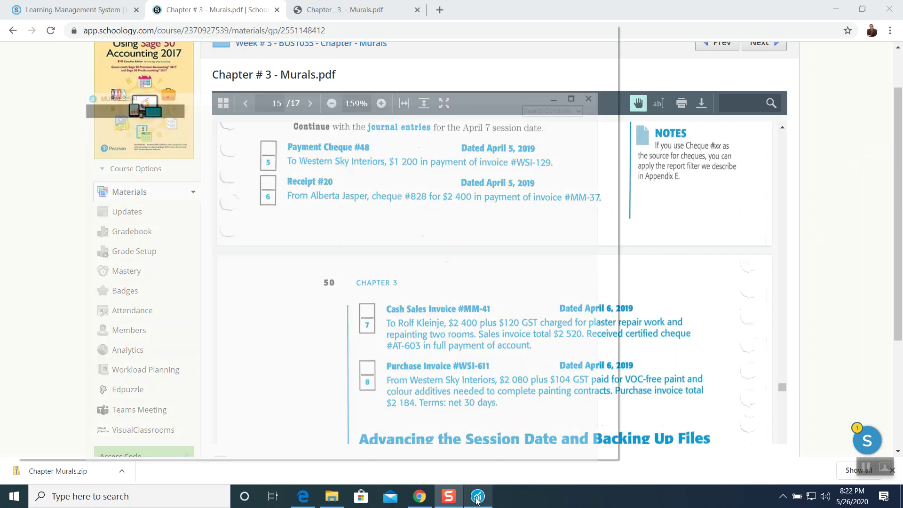
click(244, 300)
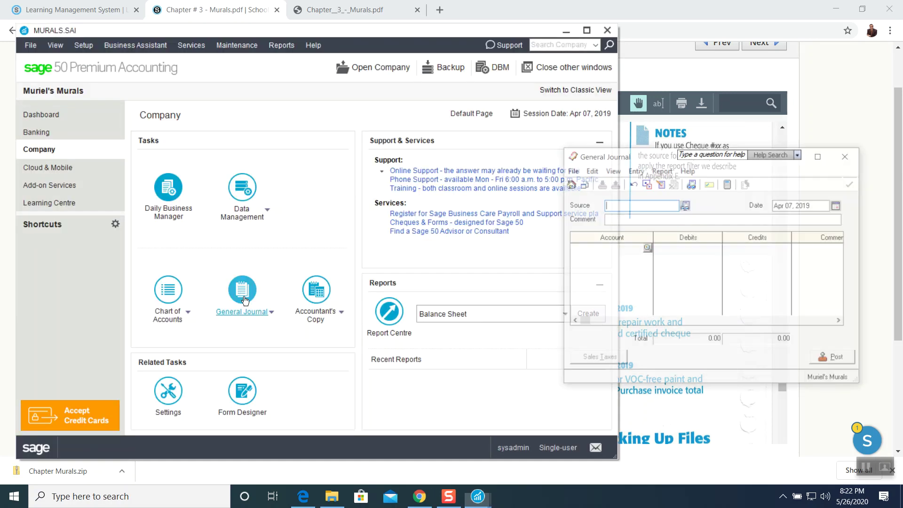
Date the Receipt #20 entry Apr 05, 2019, add the customer's name as comment, and open the account list.
click(566, 31)
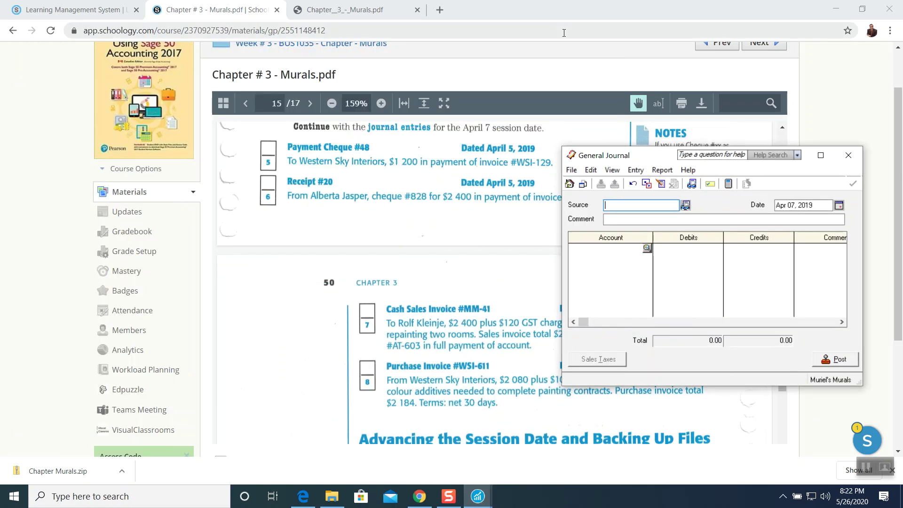
drag(620, 158, 561, 219)
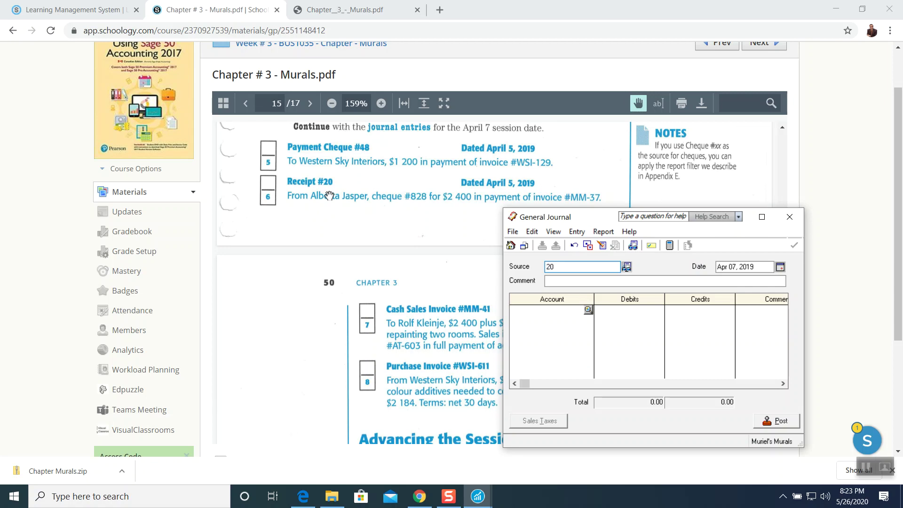
click(780, 267)
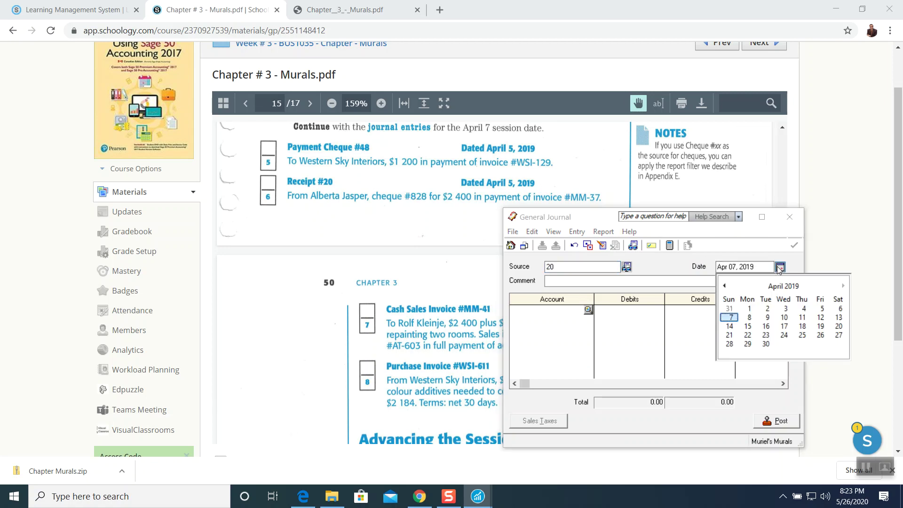
click(822, 309)
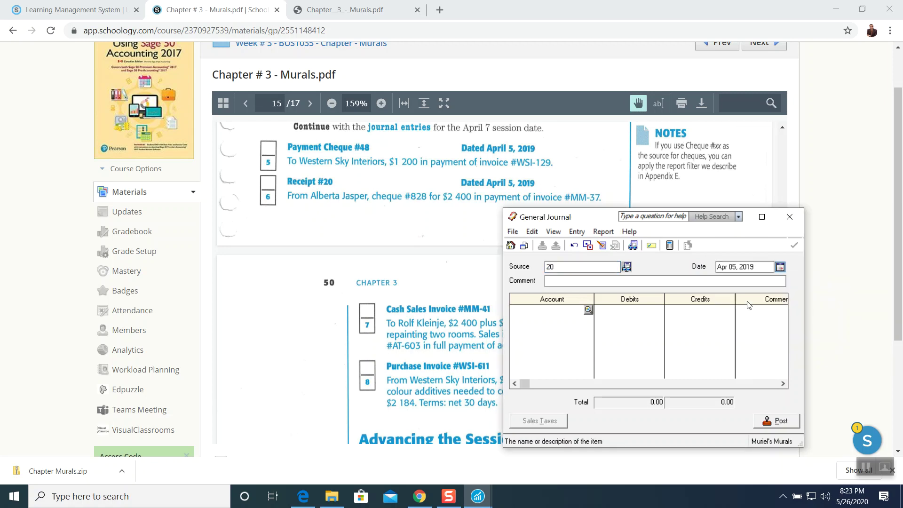
key(Tab)
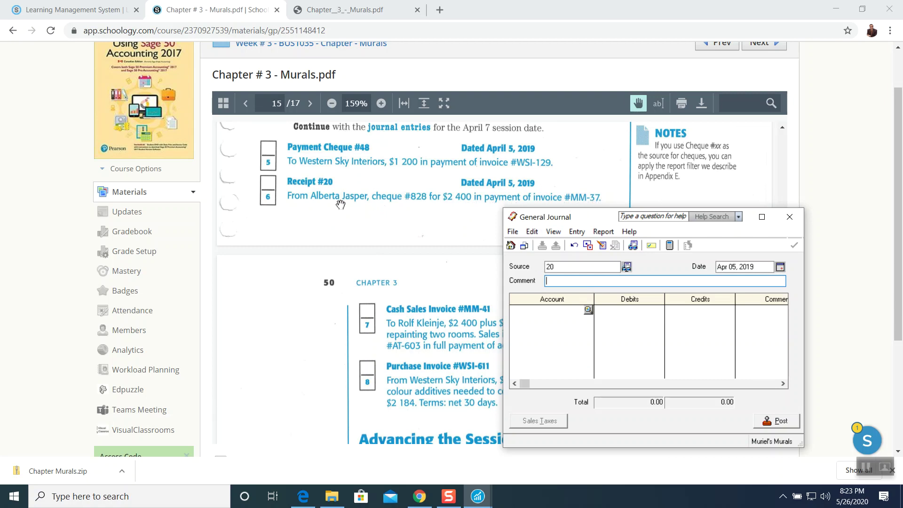
text(Alb)
click(587, 311)
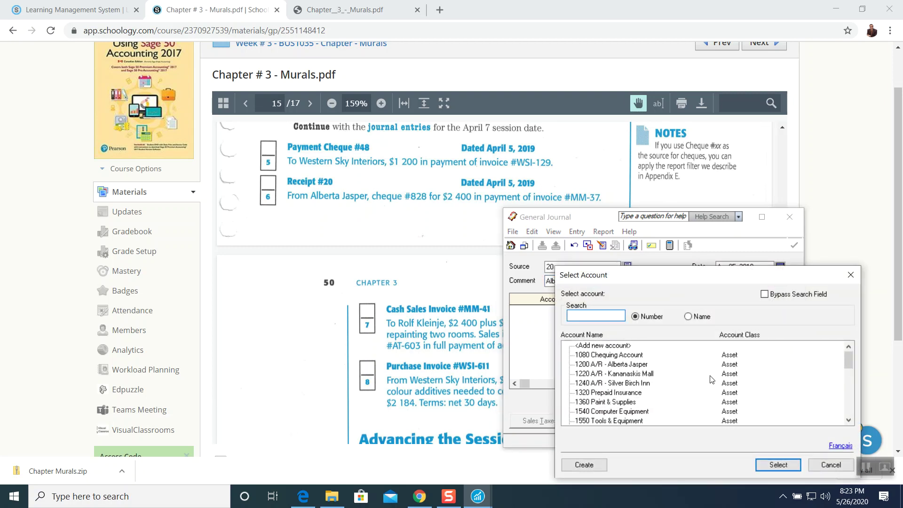
Debit account 1200 A/R 2,400.00 on the first line with the invoice #MM-37 comment.
click(616, 367)
click(771, 464)
text(2,)
text(400)
key(Tab)
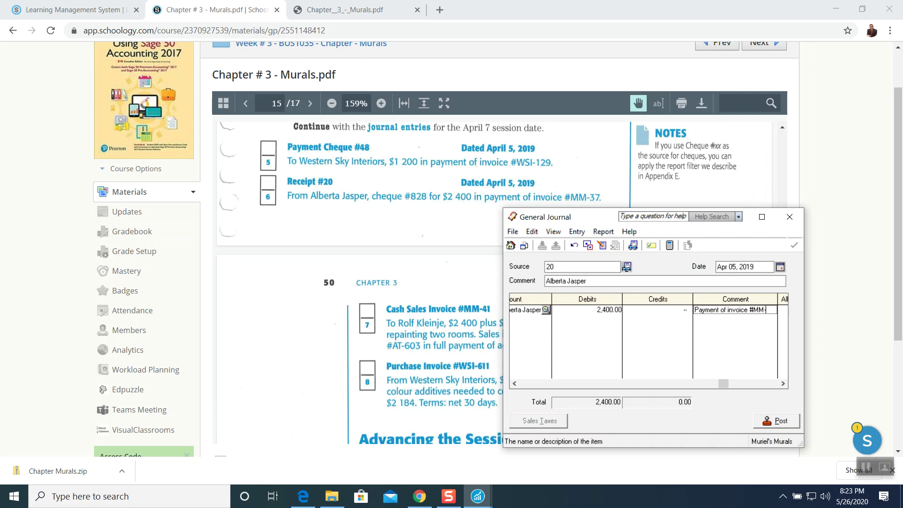
key(Tab)
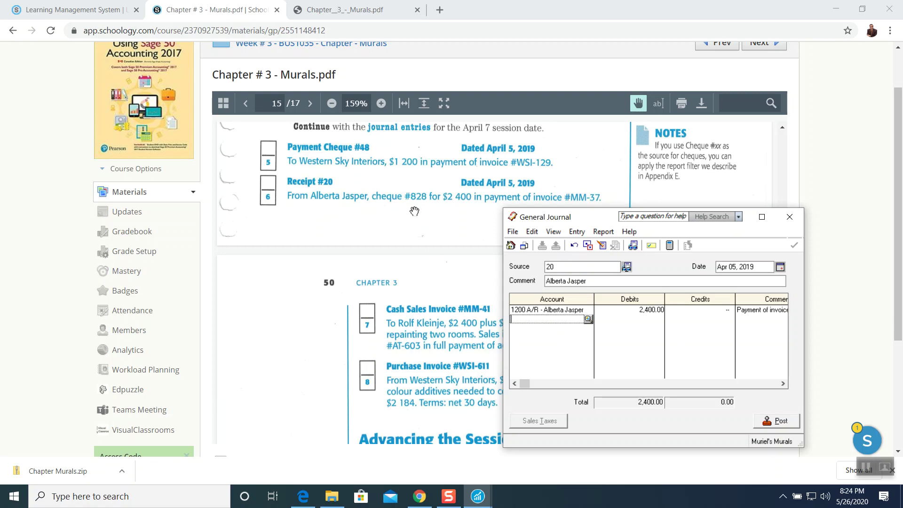
Credit 1080 Chequing Account 2,400.00 on the second line, commented 'Cheque # 828'.
click(588, 320)
click(604, 355)
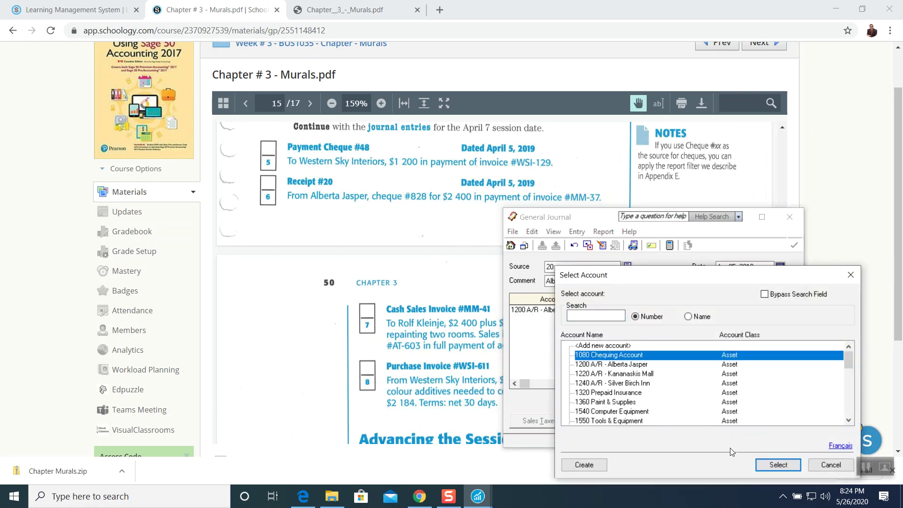
click(764, 464)
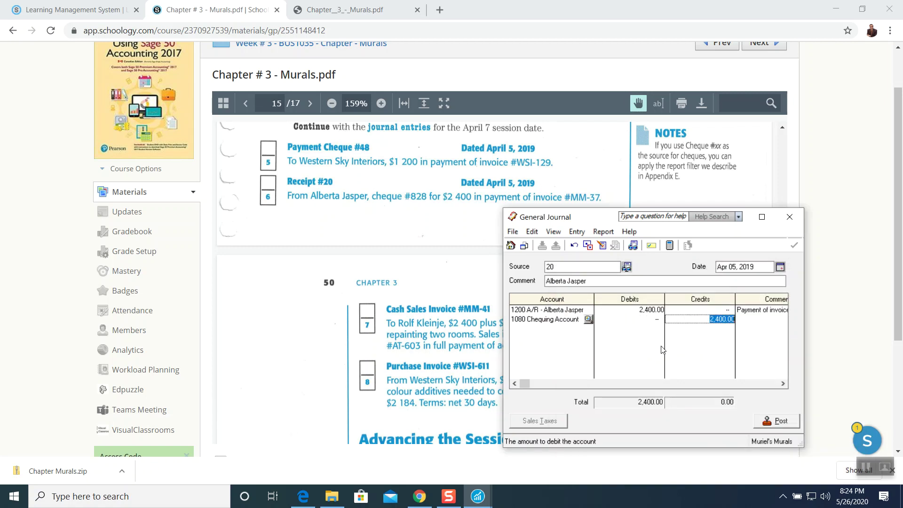
key(Tab)
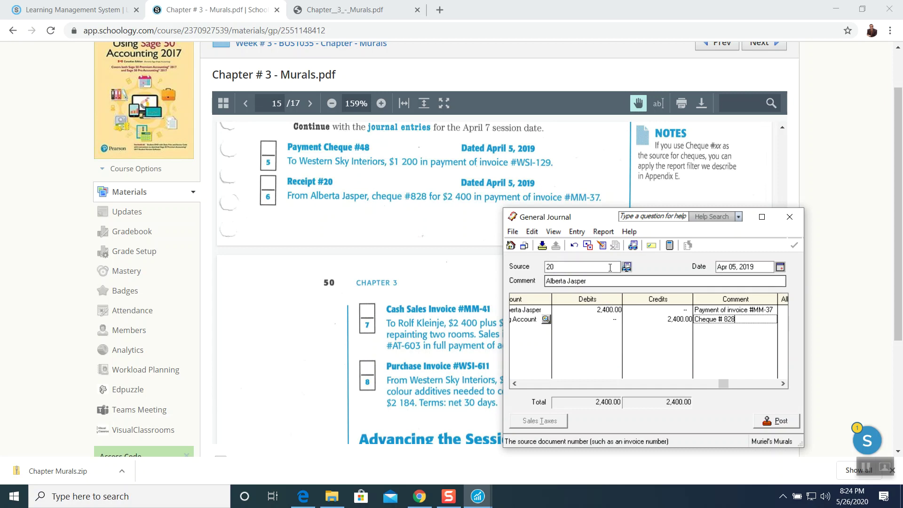
click(604, 232)
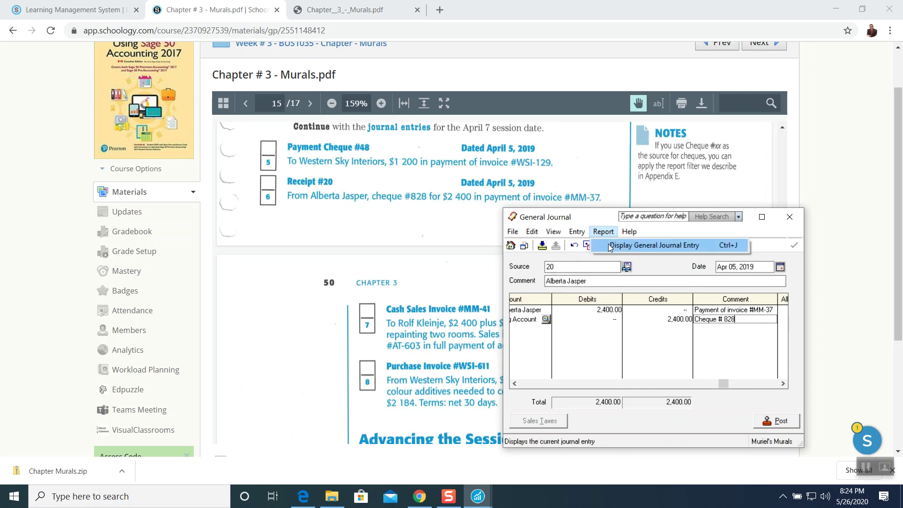
Preview the Receipt #20 entry, post it as J7, and close the General Journal.
click(609, 246)
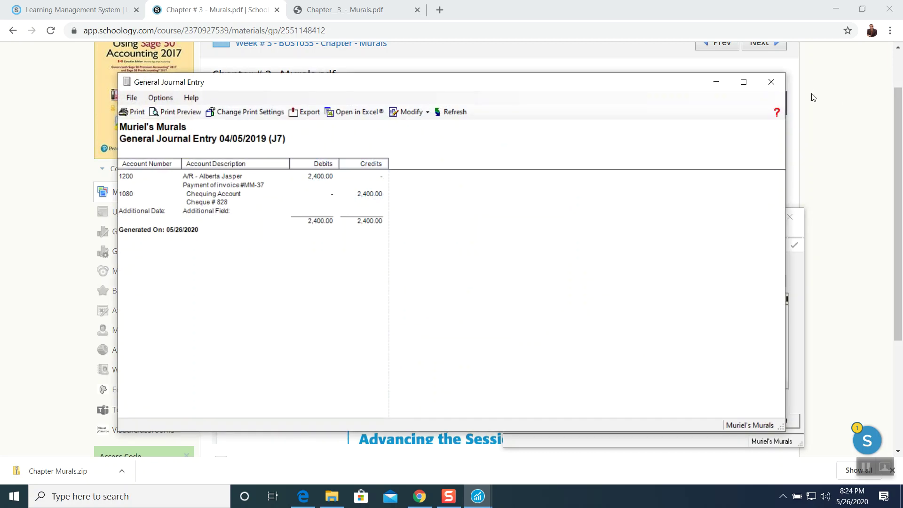
click(771, 82)
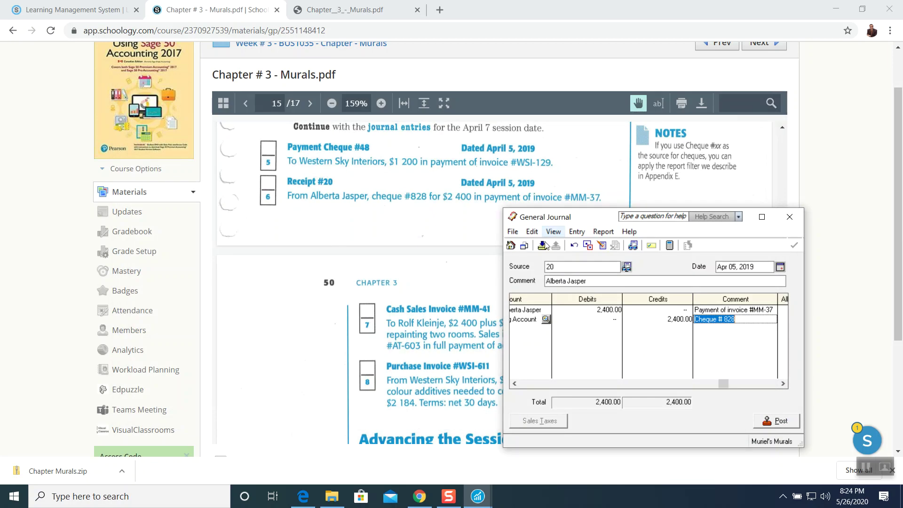
click(778, 420)
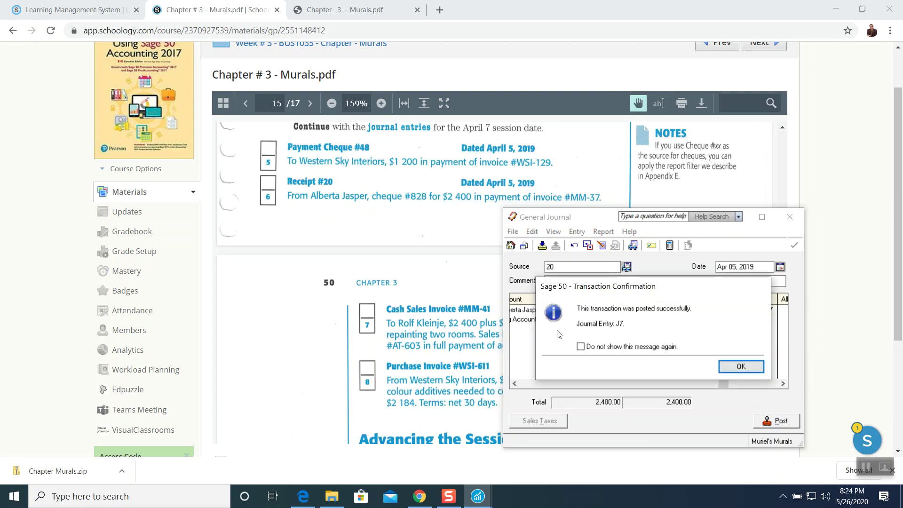
click(741, 366)
click(790, 217)
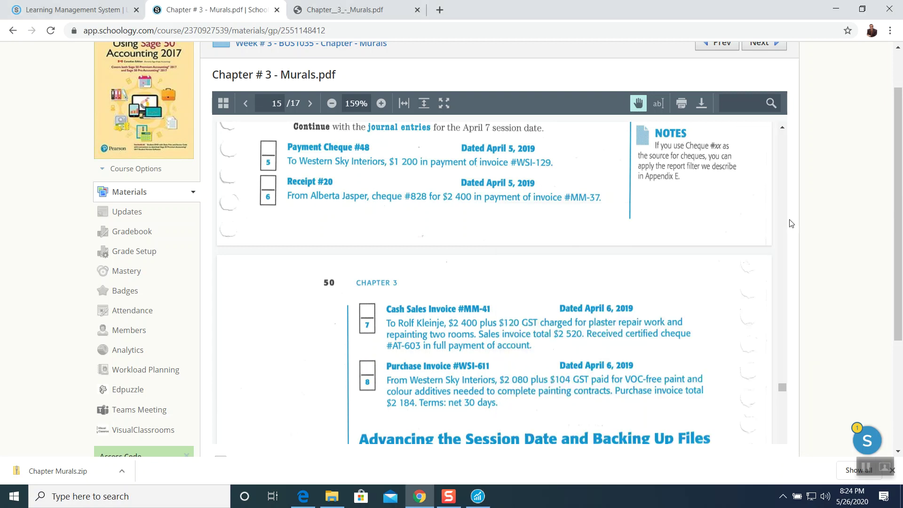
click(477, 497)
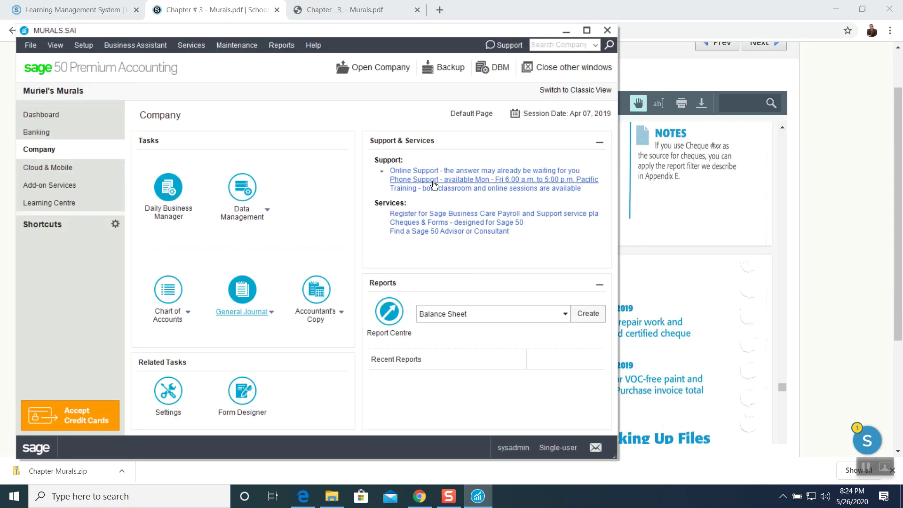
Scroll the chapter PDF to the April 6 transactions on page 15, then return to Sage 50.
click(675, 256)
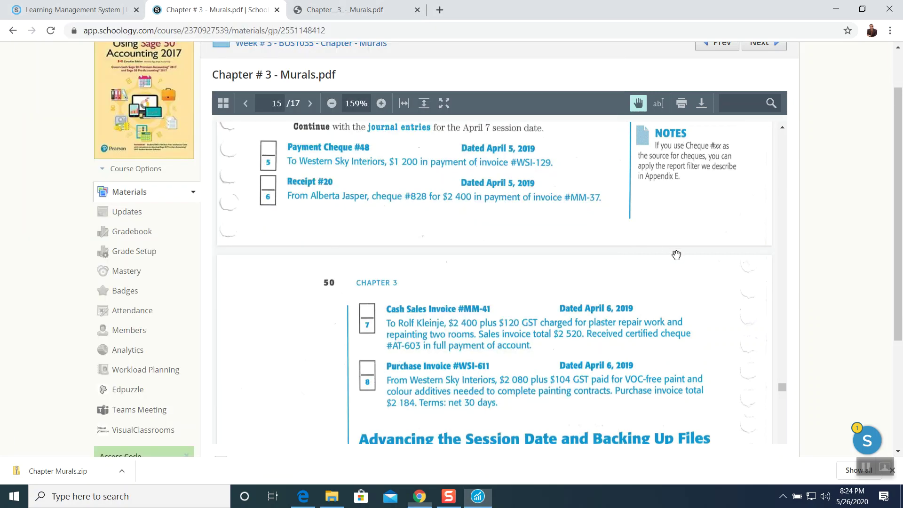
scroll(292, 235, down, 5)
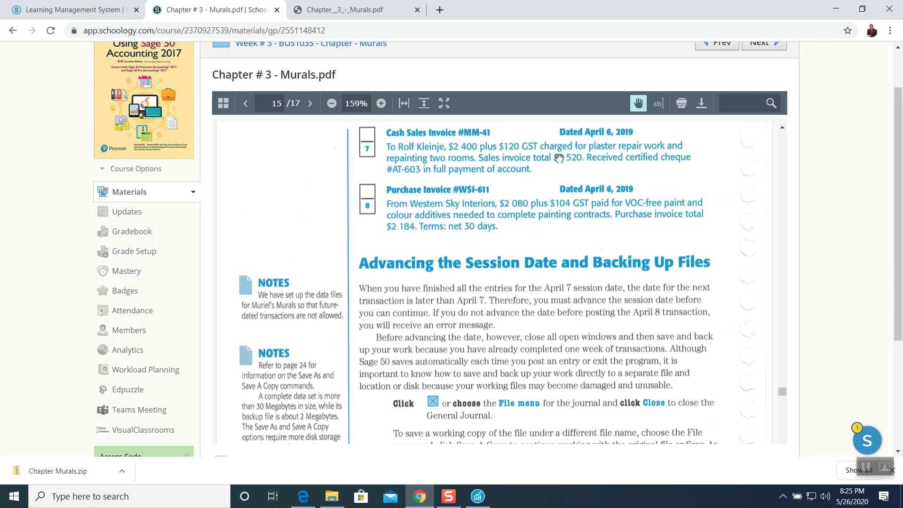
click(477, 496)
Start journal entry MM-41 dated Apr 06, 2019 with the customer's name as comment.
click(242, 288)
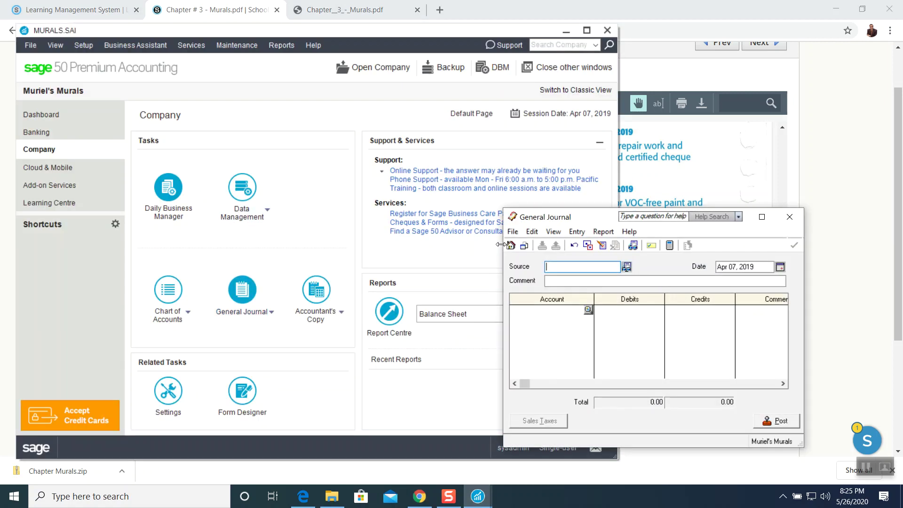
click(566, 30)
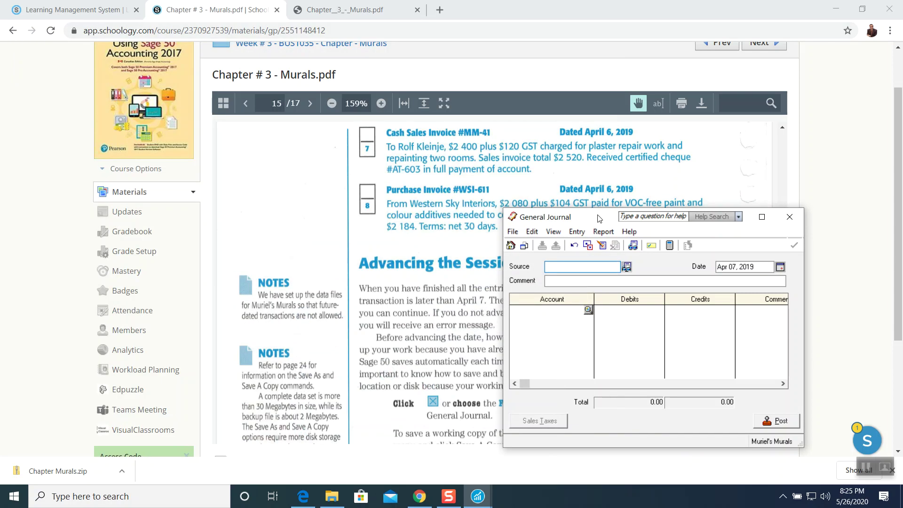
drag(597, 217, 536, 191)
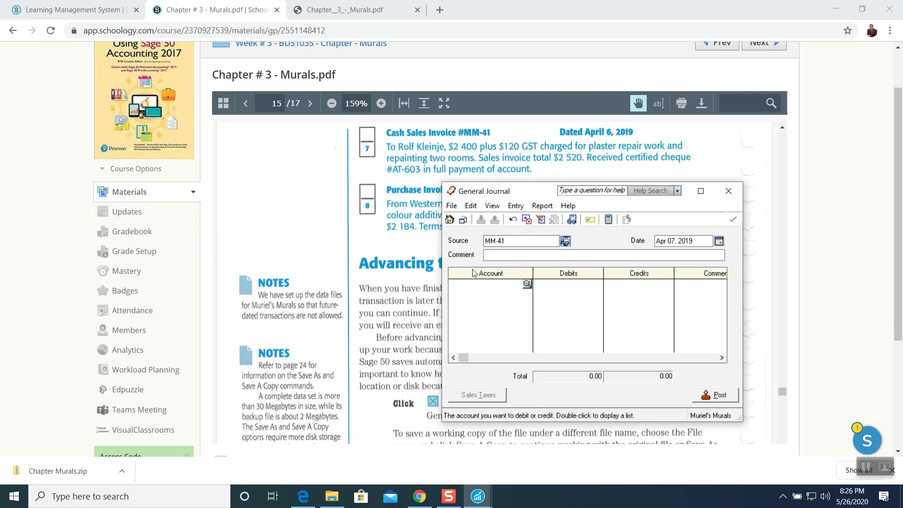
click(719, 240)
click(780, 283)
click(530, 256)
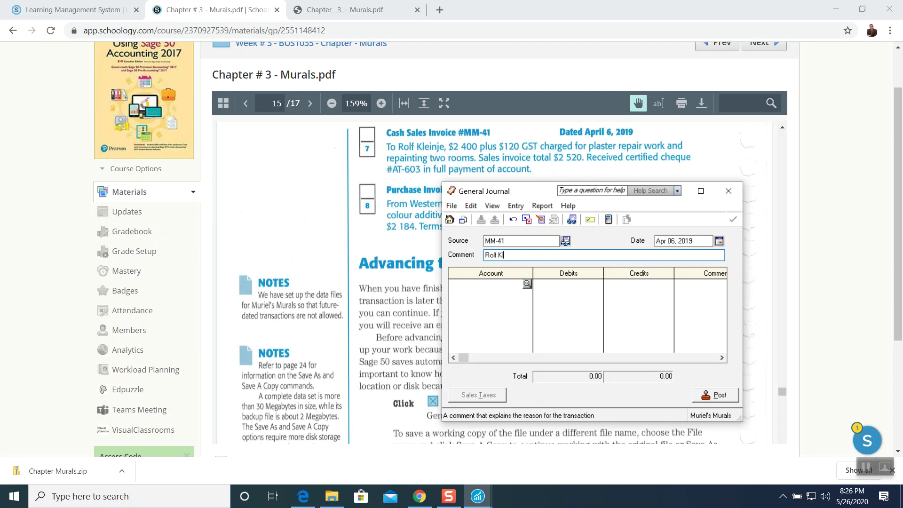
key(Tab)
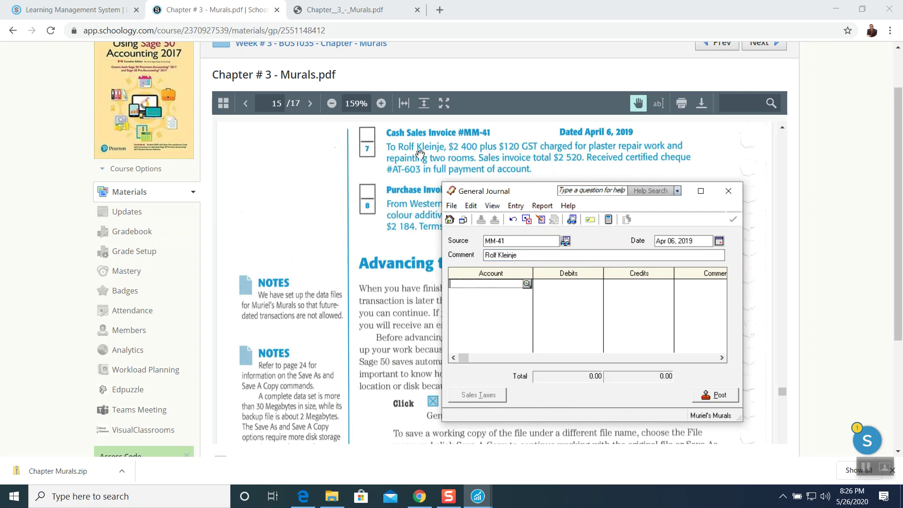
Browse the first line's account list and close it without choosing.
click(527, 285)
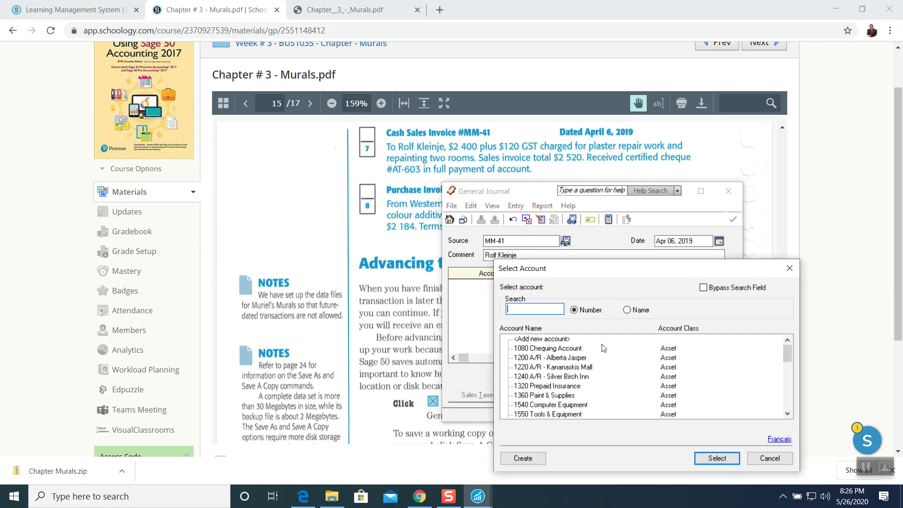
scroll(637, 377, down, 1)
scroll(638, 378, down, 3)
scroll(638, 378, down, 6)
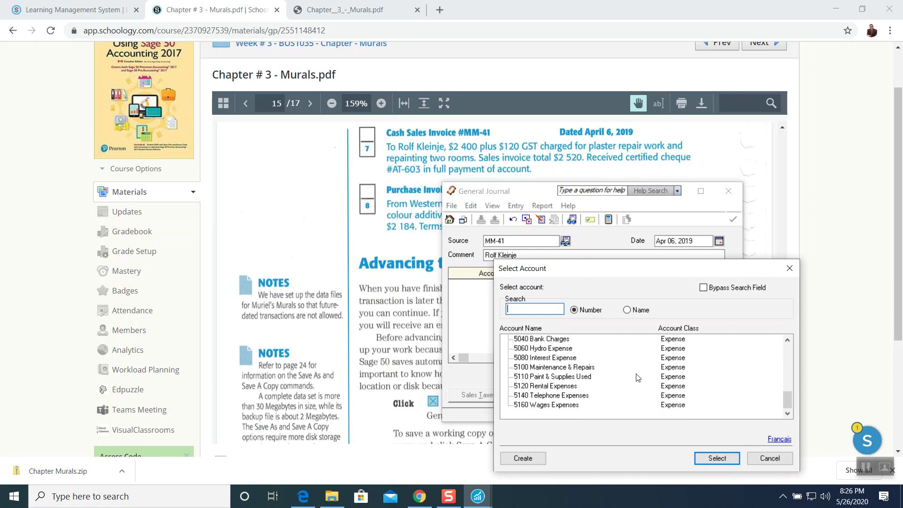
scroll(638, 377, up, 10)
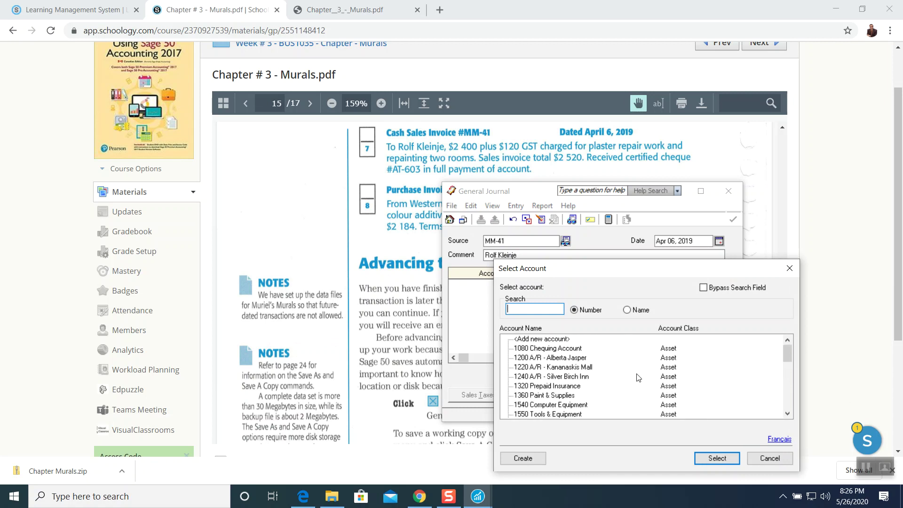
click(767, 459)
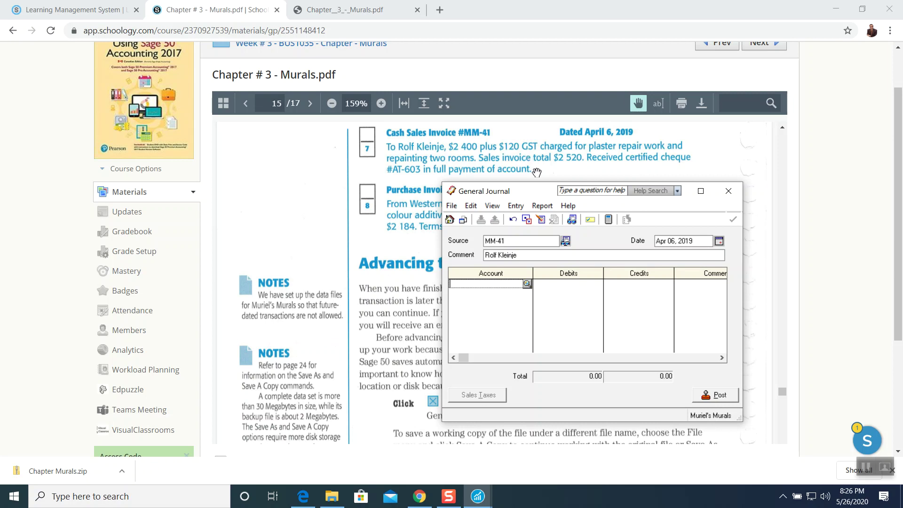
Set the first line's account to 1360 Paint & Supplies.
click(526, 285)
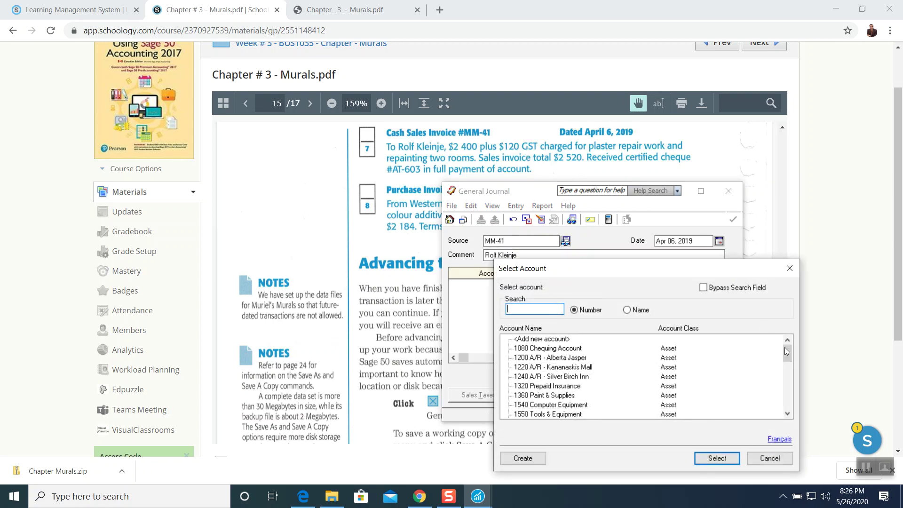
drag(791, 352, 792, 363)
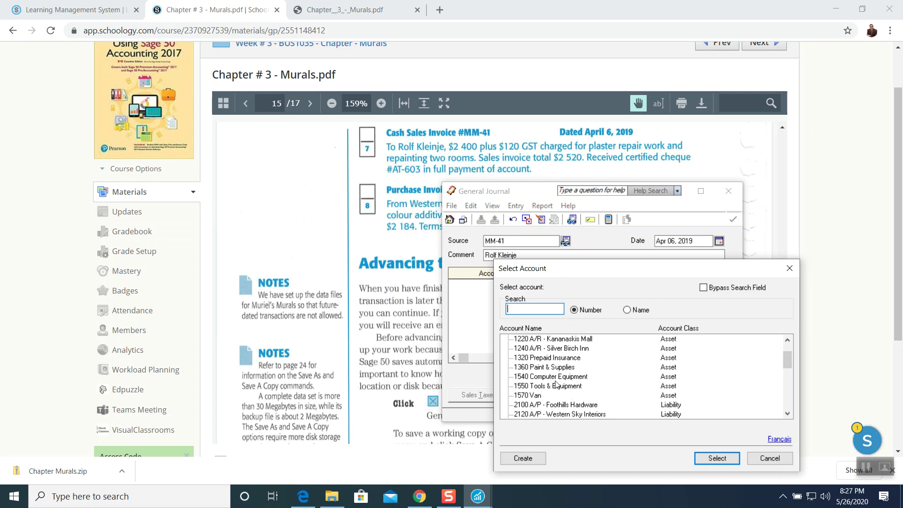
scroll(567, 385, down, 1)
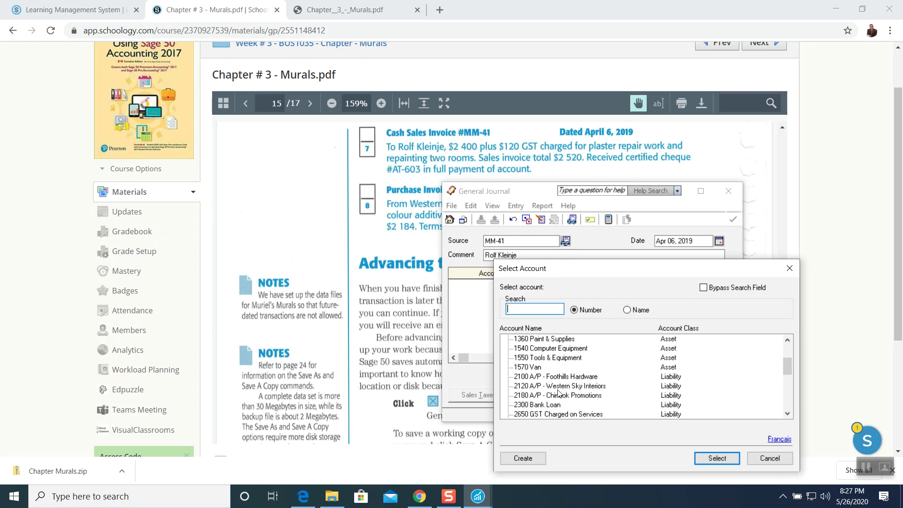
scroll(593, 394, down, 1)
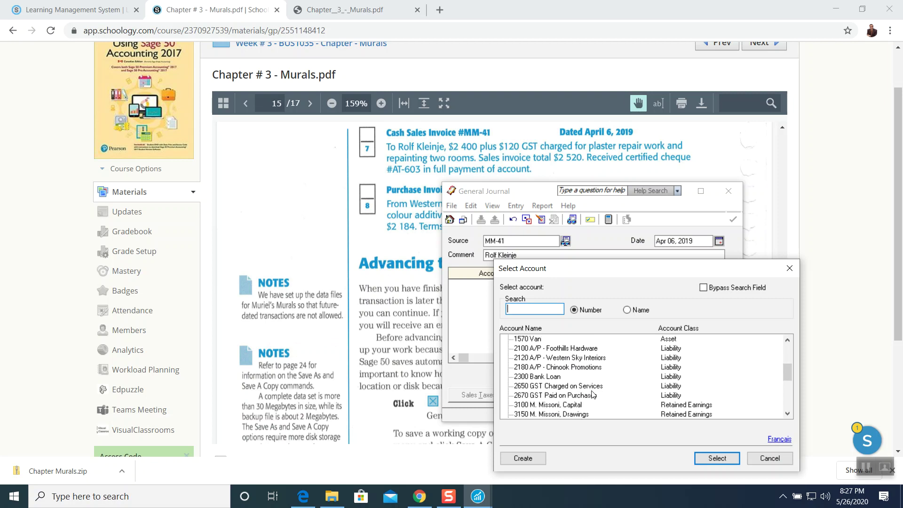
scroll(592, 394, down, 1)
scroll(592, 395, down, 1)
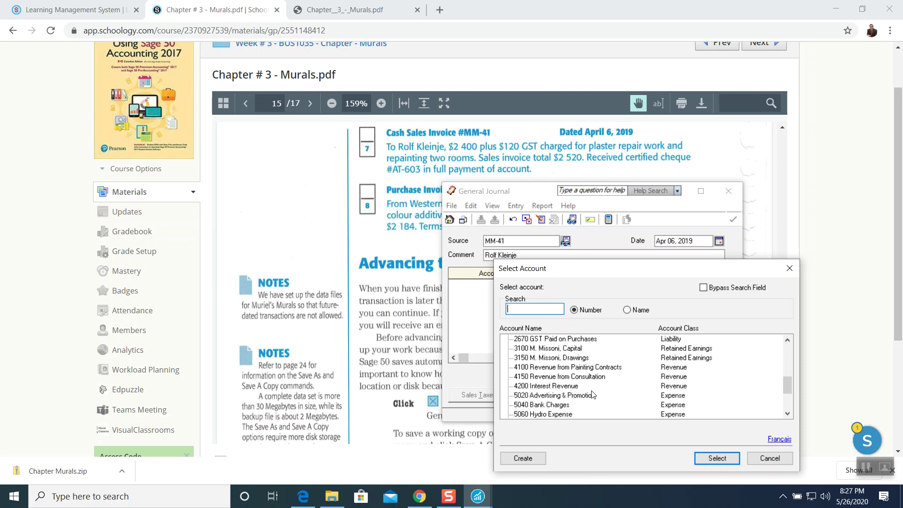
scroll(592, 395, down, 1)
scroll(593, 394, down, 1)
scroll(593, 395, up, 4)
scroll(593, 394, down, 4)
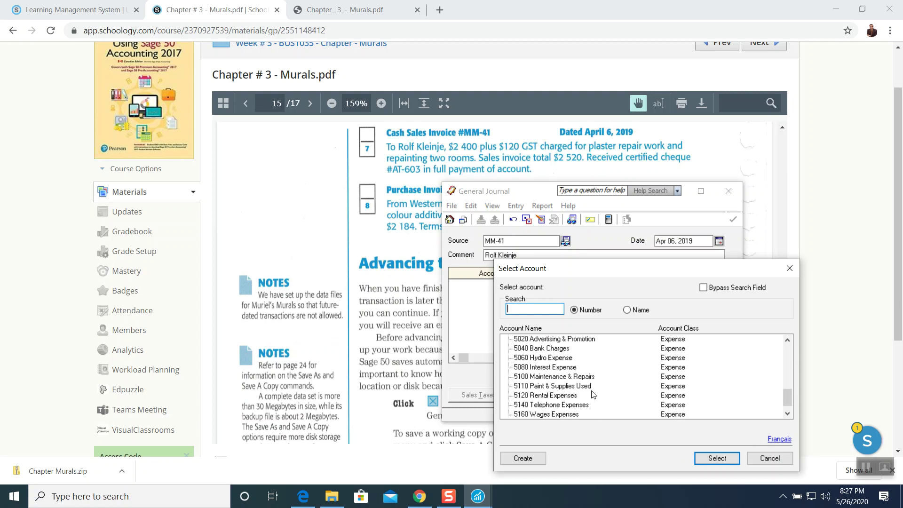
scroll(592, 394, down, 1)
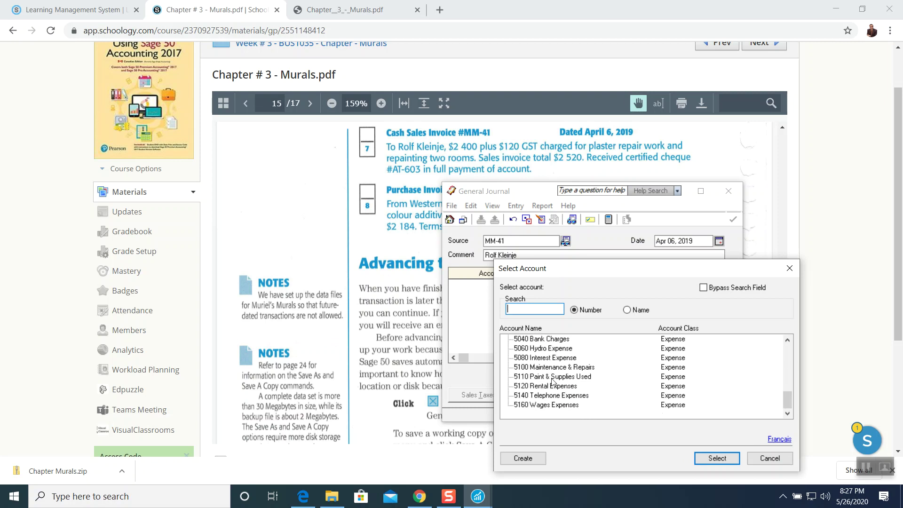
scroll(559, 387, up, 1)
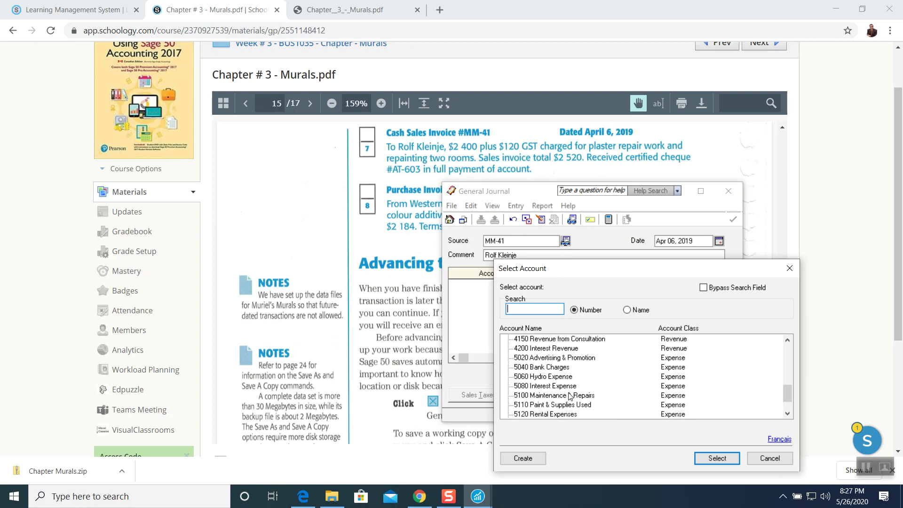
scroll(581, 396, up, 3)
scroll(582, 396, up, 3)
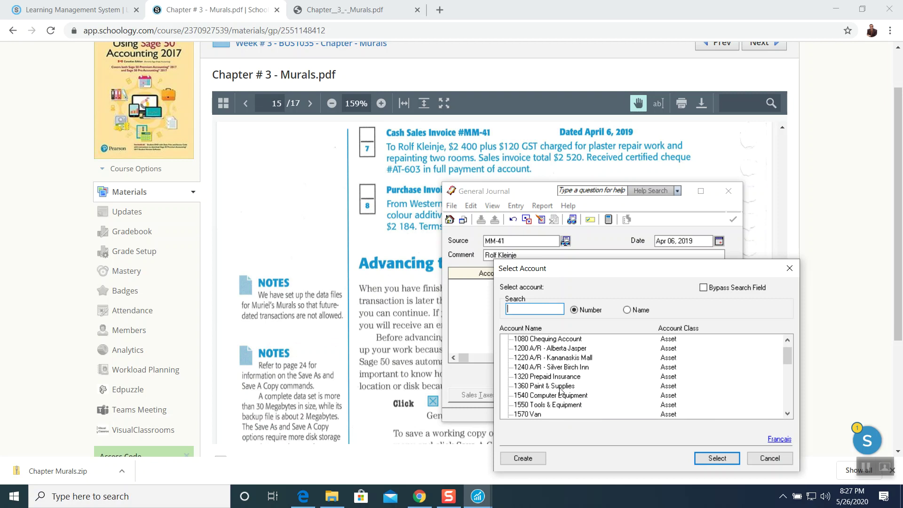
click(561, 387)
click(716, 458)
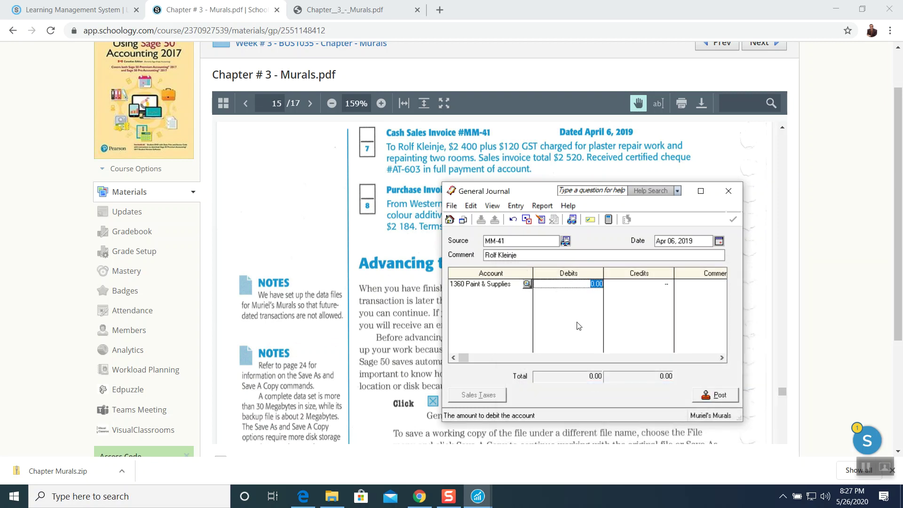
Debit 1360 Paint & Supplies 2,400.00 with comment 'Plaster repair work and repainting two rooms'.
text(24)
key(Tab)
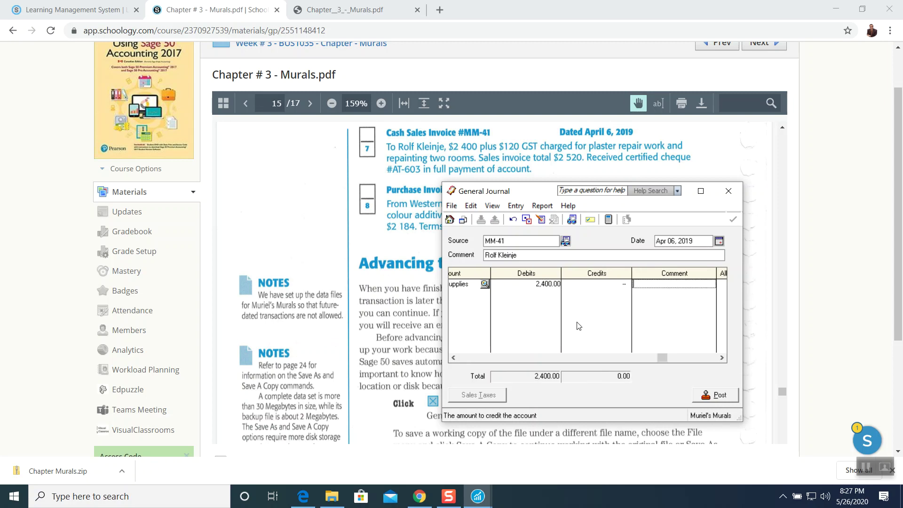
text(P)
text(nting two rooms)
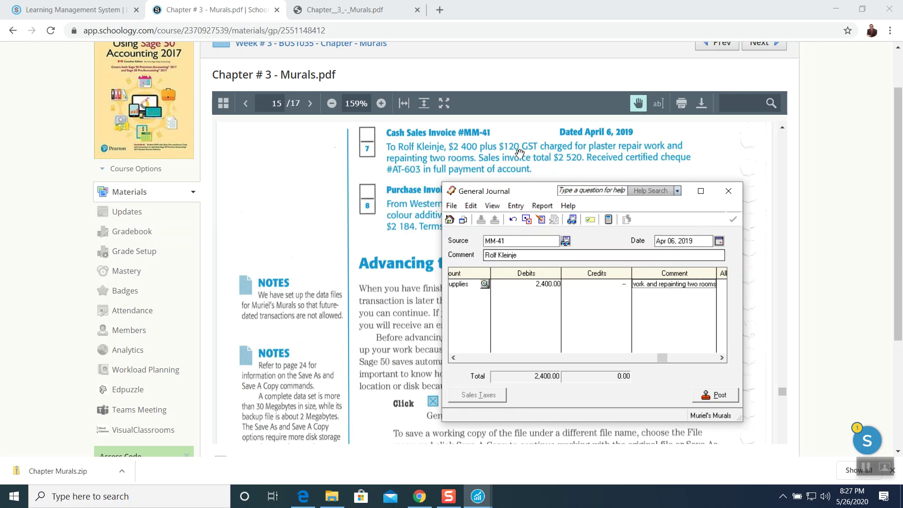
key(Tab)
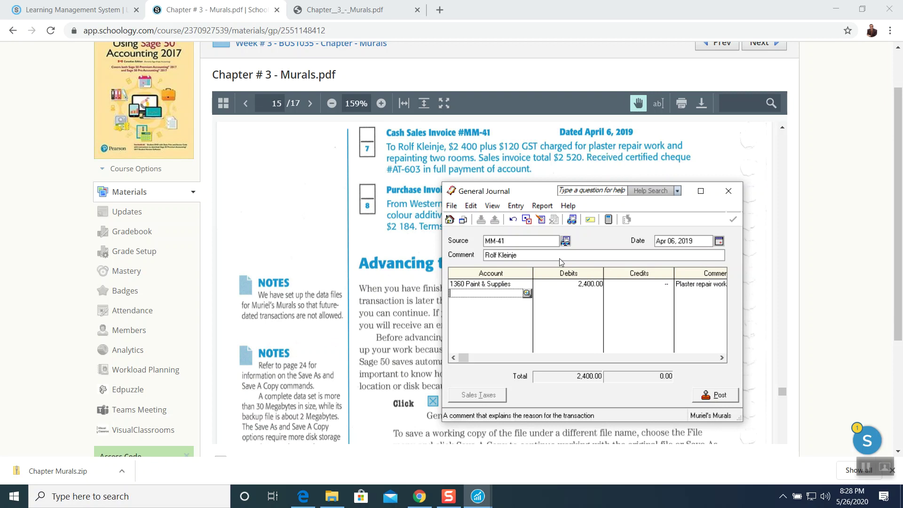
Bring up the account list for the second line and step down through it.
click(526, 293)
click(788, 413)
click(788, 413)
click(788, 413)
click(788, 412)
click(787, 413)
click(787, 413)
click(788, 412)
click(788, 413)
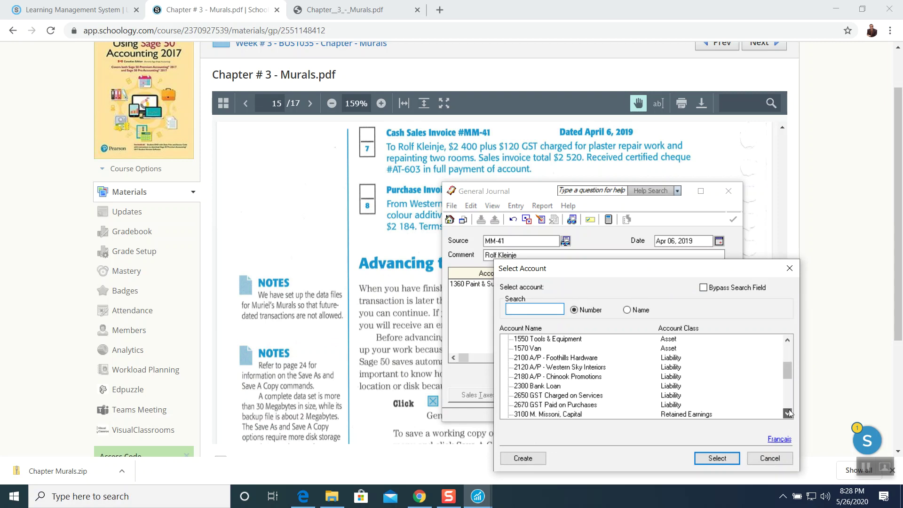
Make line two a 120.00 debit to 2650 GST Charged on Services with comment 'GST @5%'.
click(559, 396)
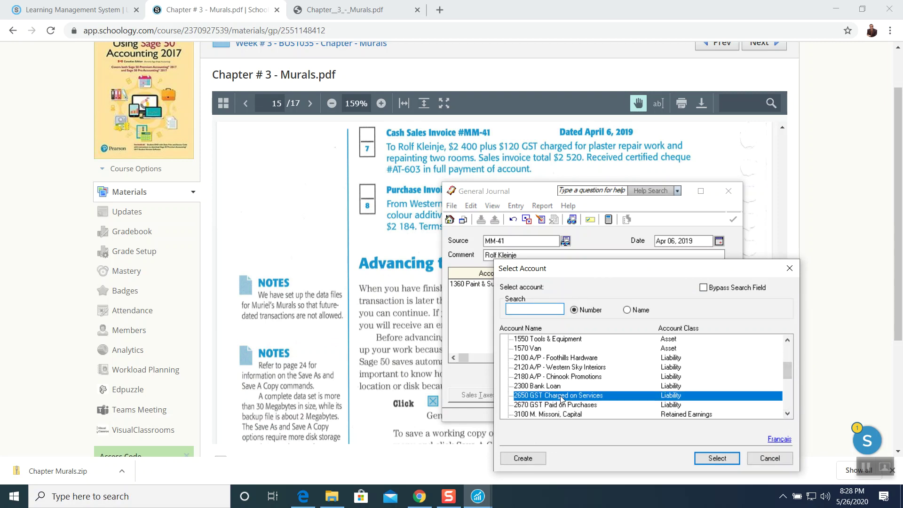
click(716, 458)
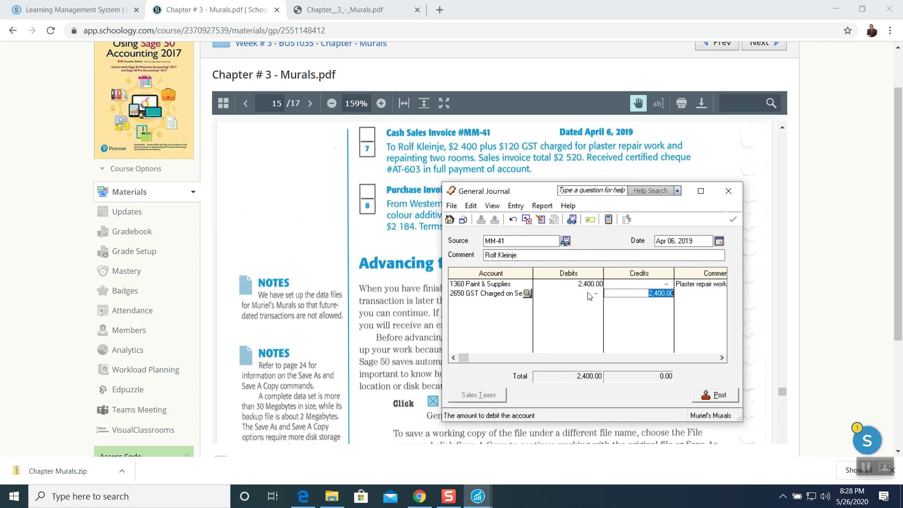
key(Delete)
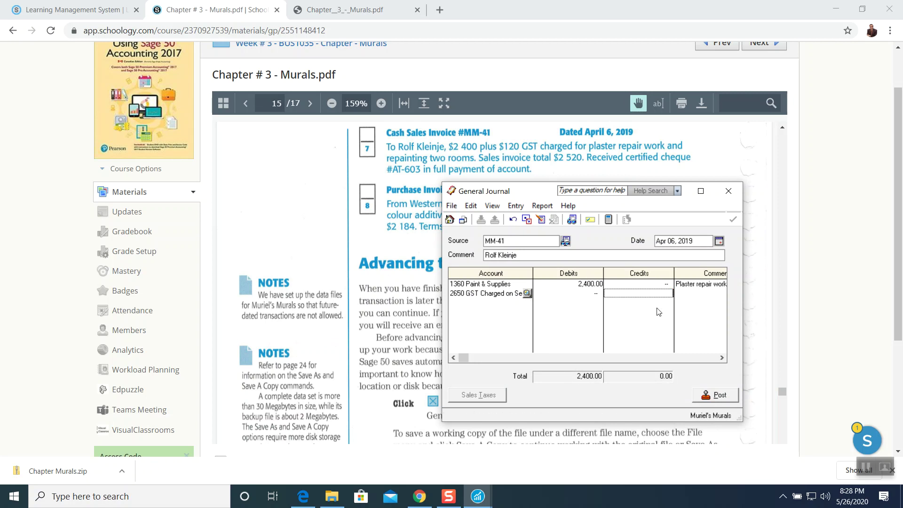
click(582, 293)
text(120)
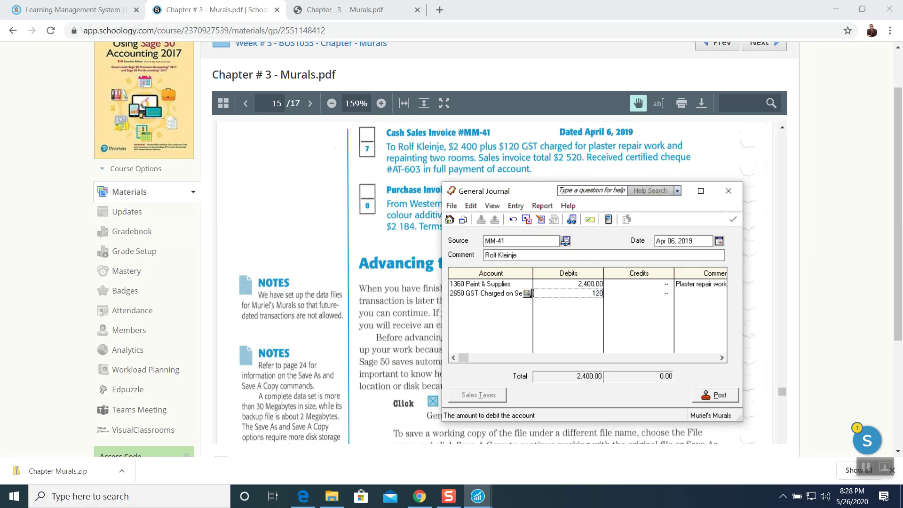
key(Tab)
text(G)
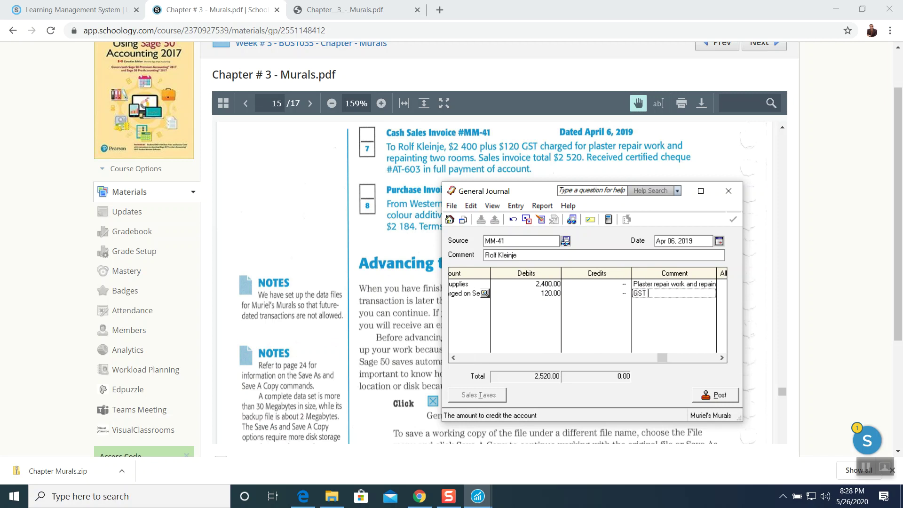
text(%)
key(Tab)
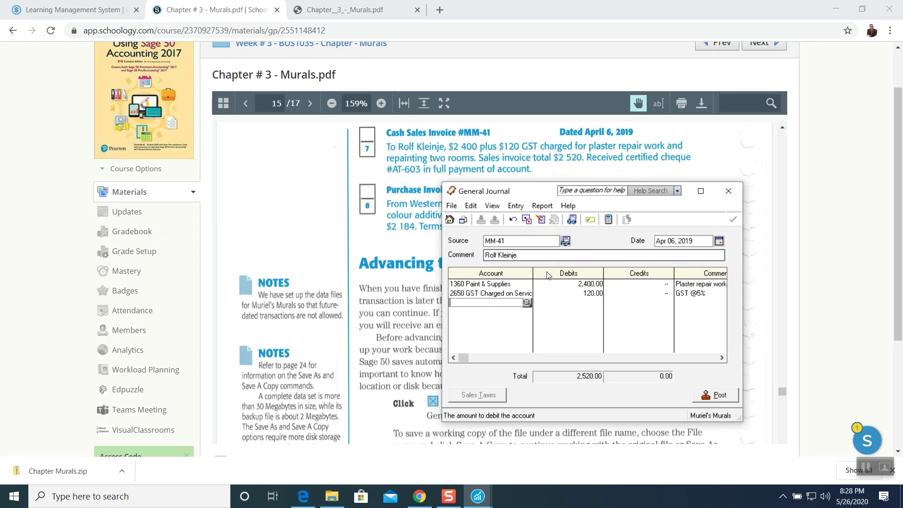
Credit 1080 Chequing Account 2,520.00 on line three with comment 'Full payment of account'.
click(528, 303)
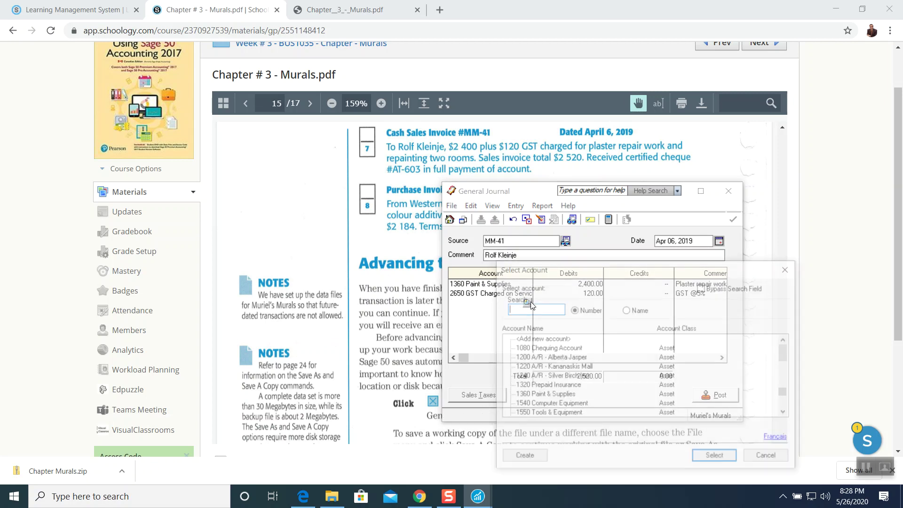
click(548, 348)
click(717, 458)
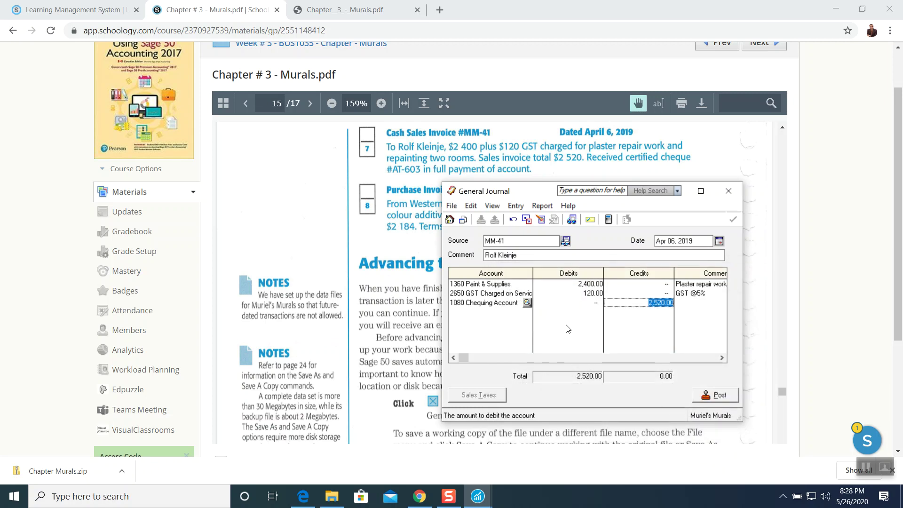
key(Tab)
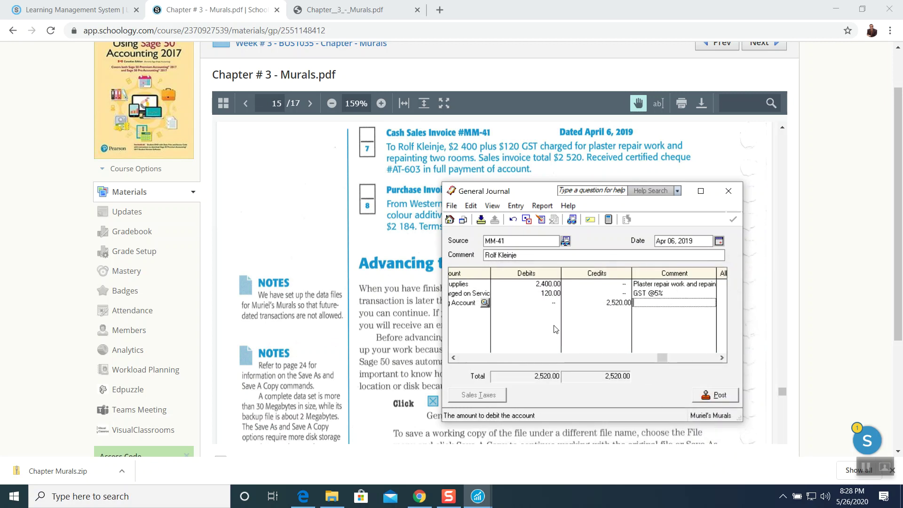
text(Cenitified Cheque # AT-603)
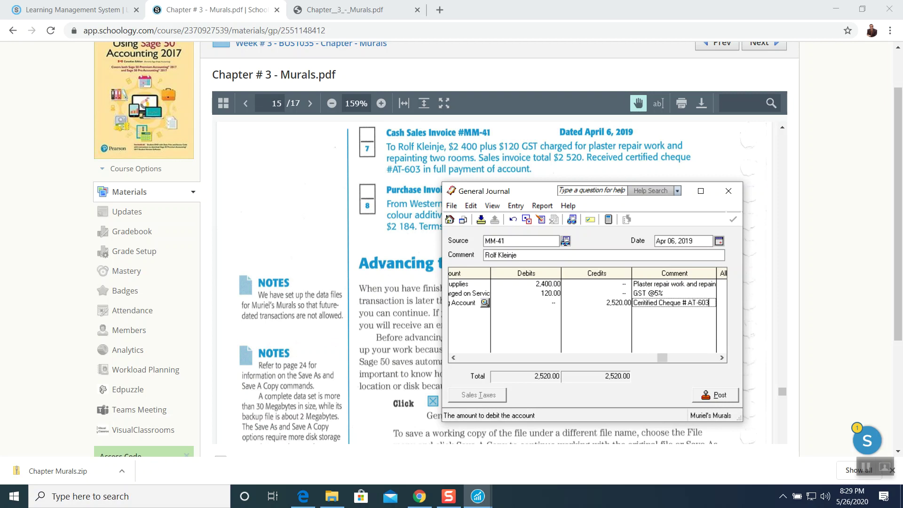
text(Fu)
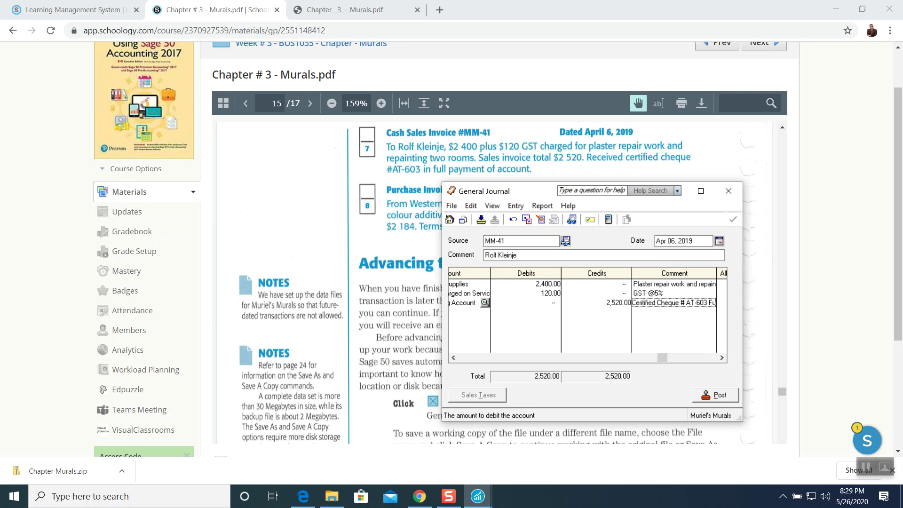
text(ll payment of account)
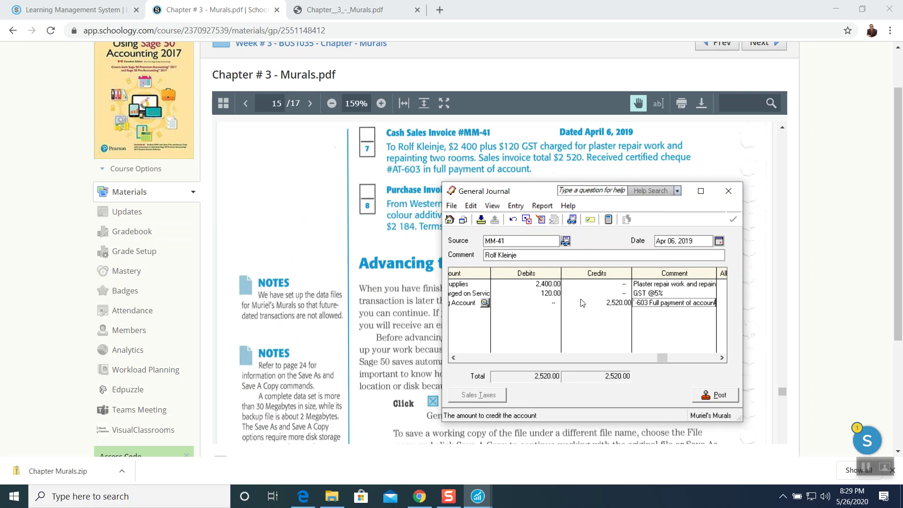
key(Tab)
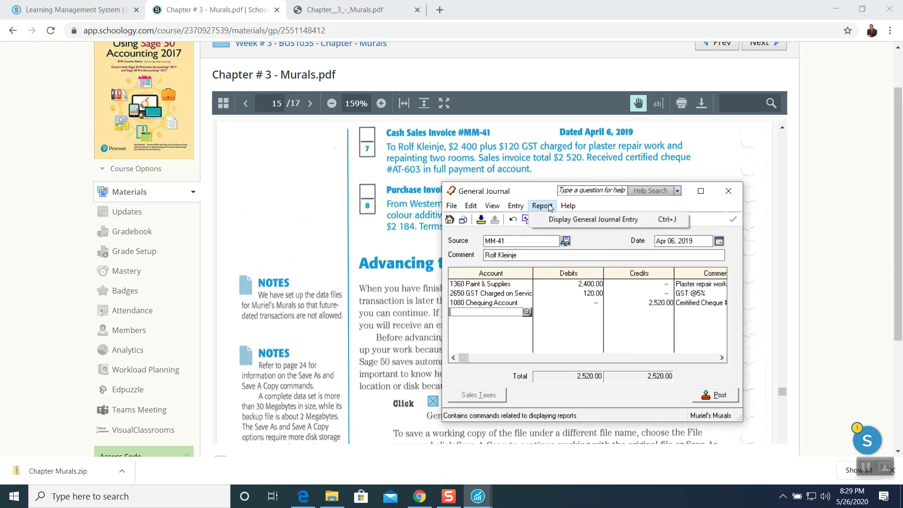
Preview entry MM-41 as a report, post it as J8, and close the General Journal.
click(554, 219)
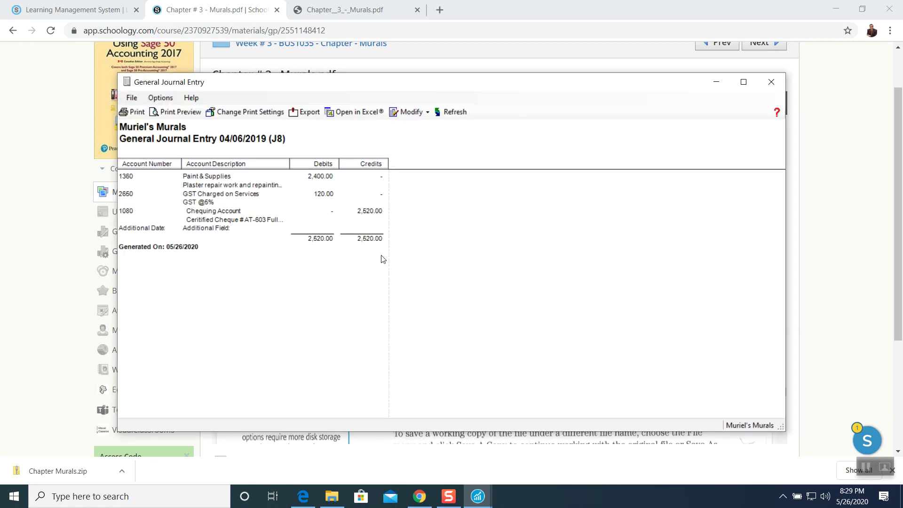
click(770, 82)
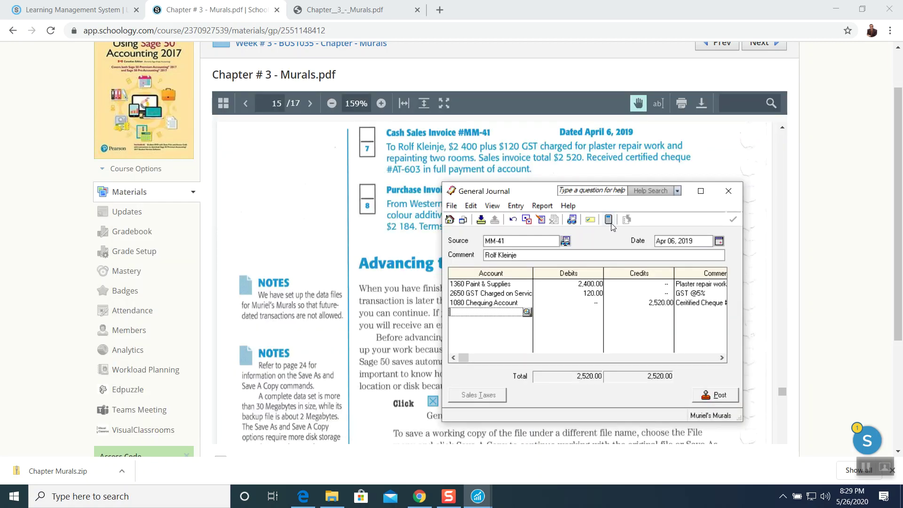
click(718, 395)
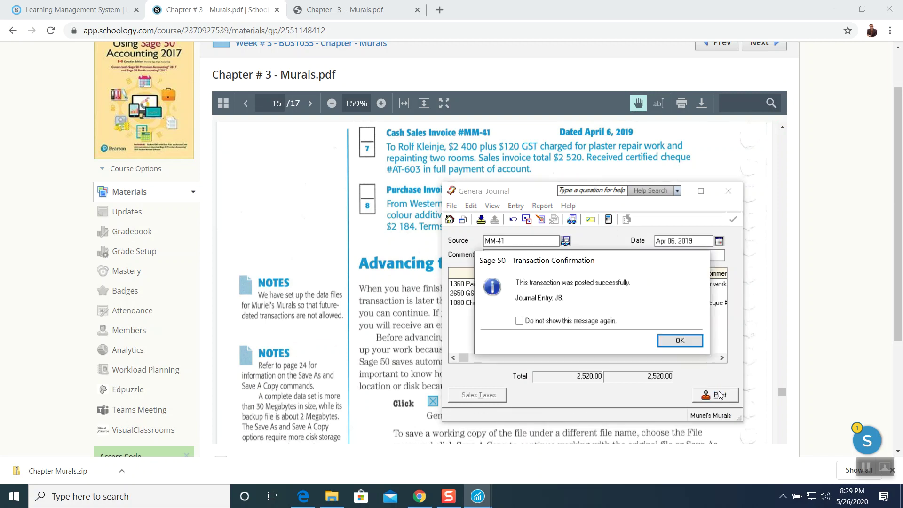
click(682, 340)
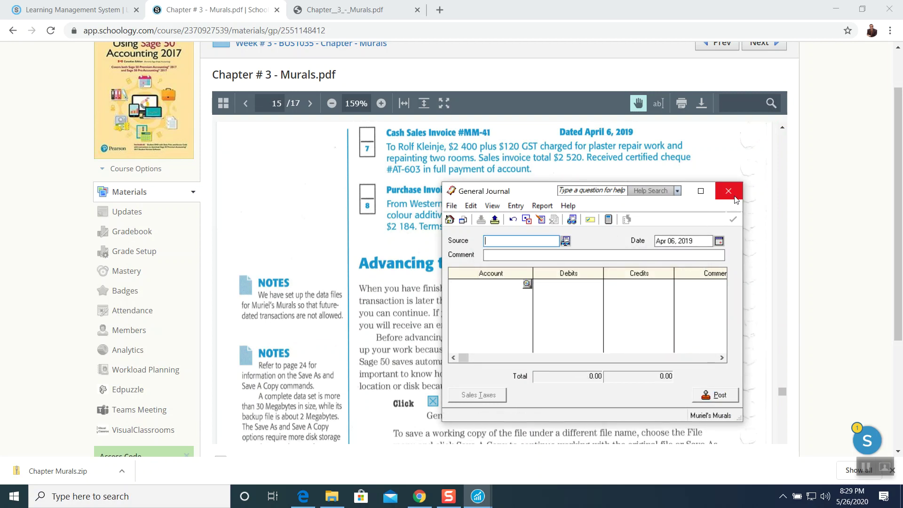
click(733, 196)
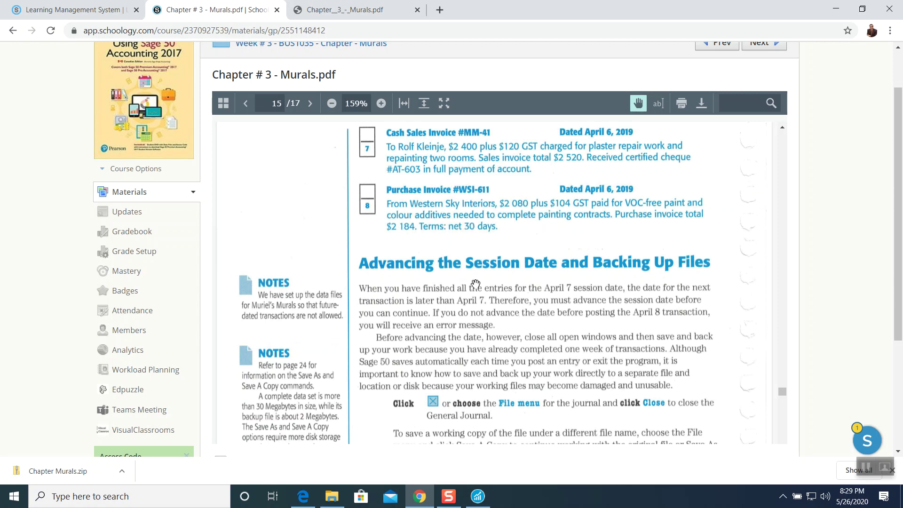
scroll(475, 283, down, 1)
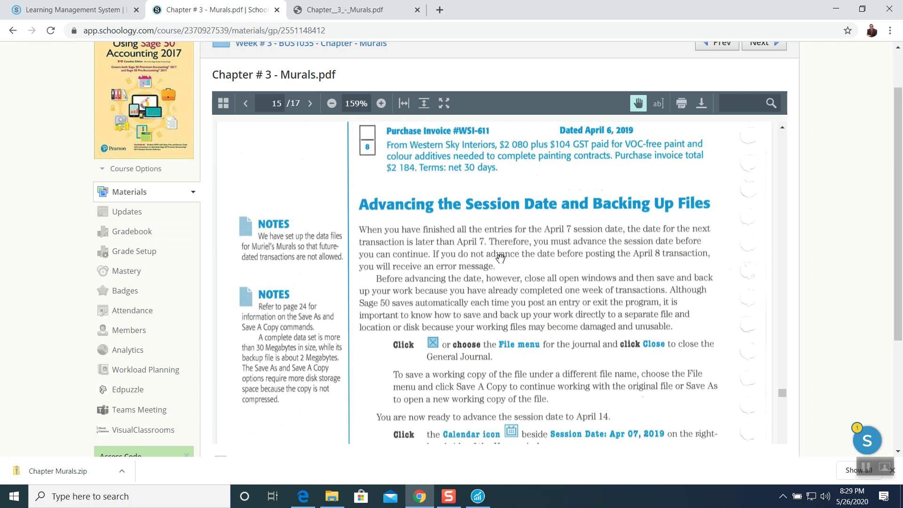
scroll(497, 258, down, 1)
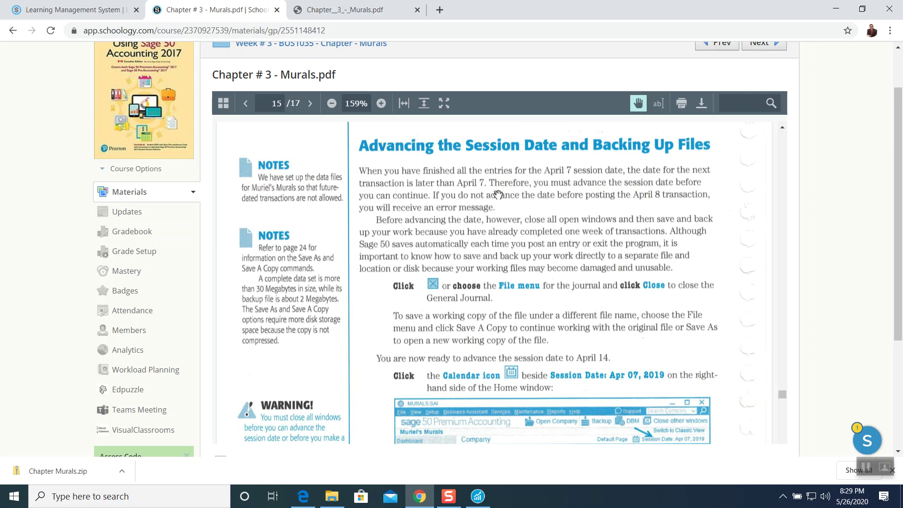
scroll(549, 213, up, 1)
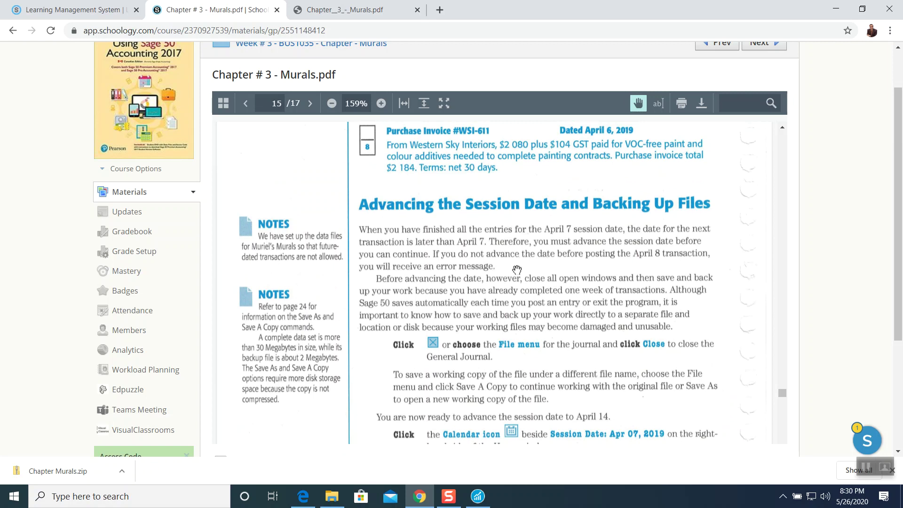
scroll(517, 270, down, 1)
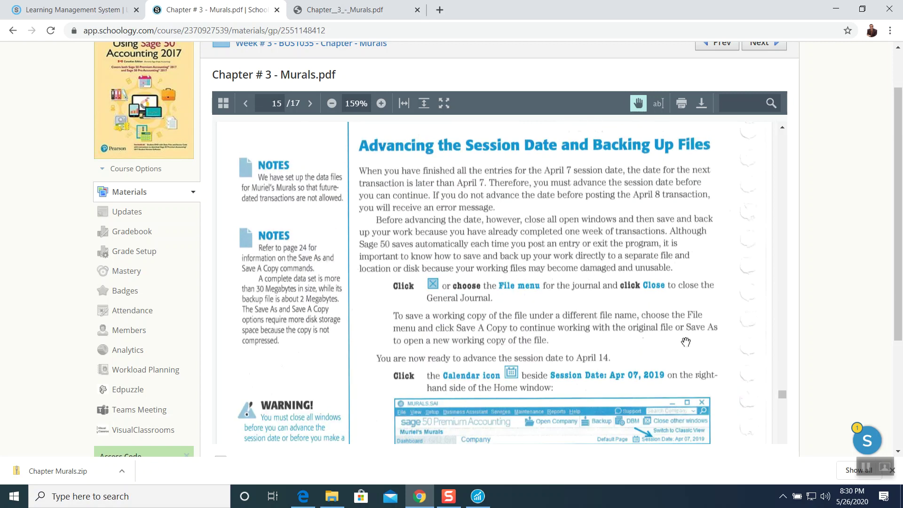
scroll(543, 252, up, 1)
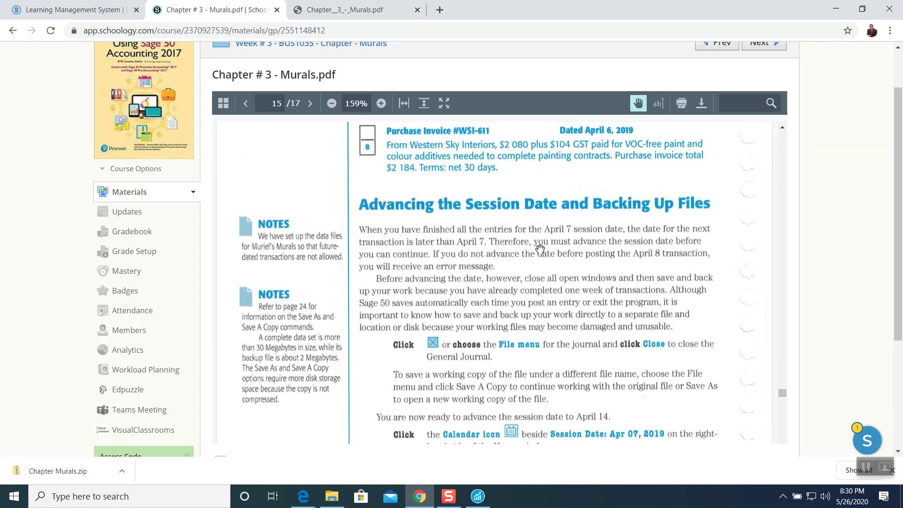
scroll(508, 181, up, 2)
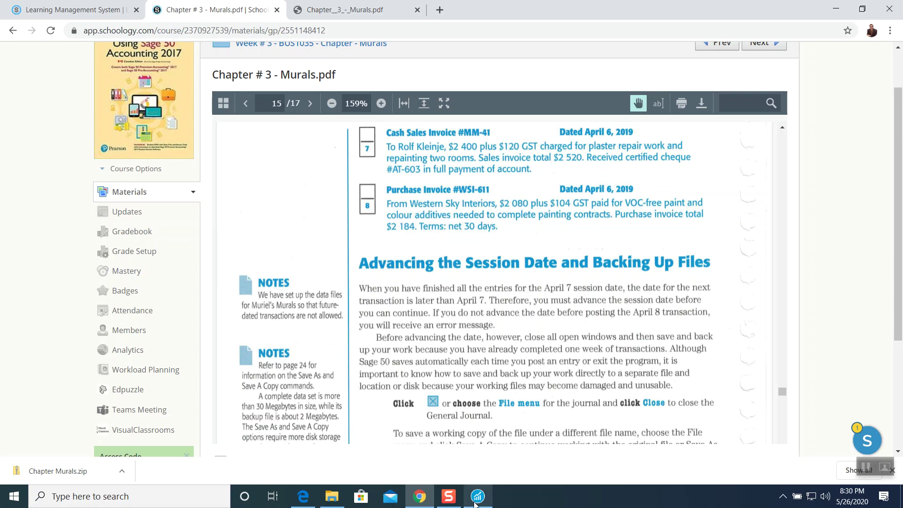
click(478, 496)
Close the MURALS company window and choose Yes to back it up first.
drag(389, 36, 451, 34)
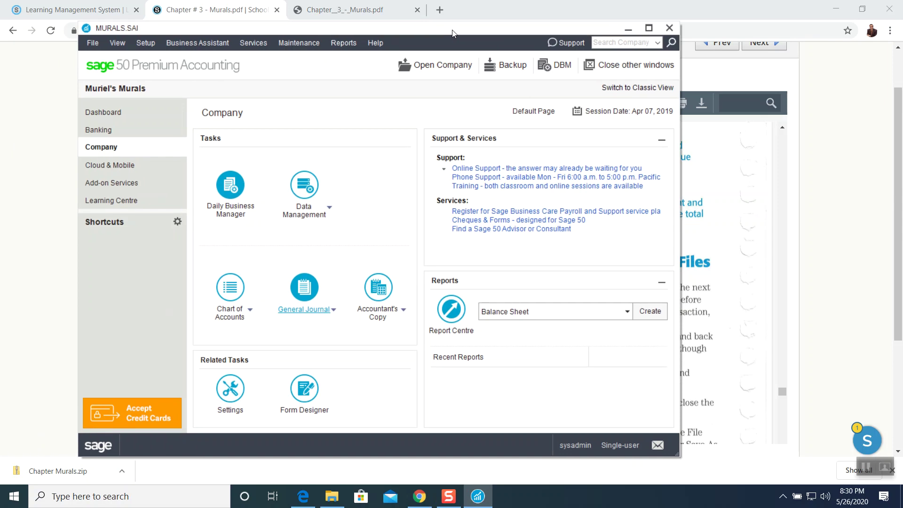
click(670, 29)
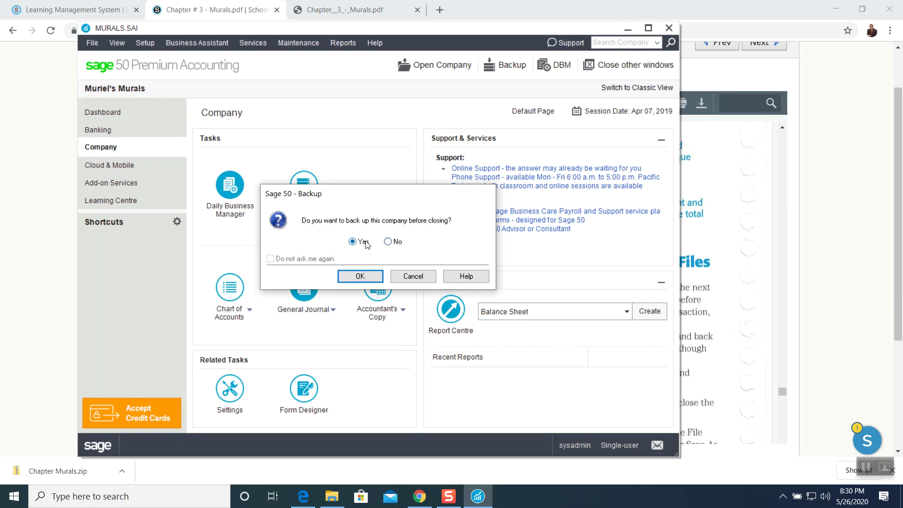
click(359, 276)
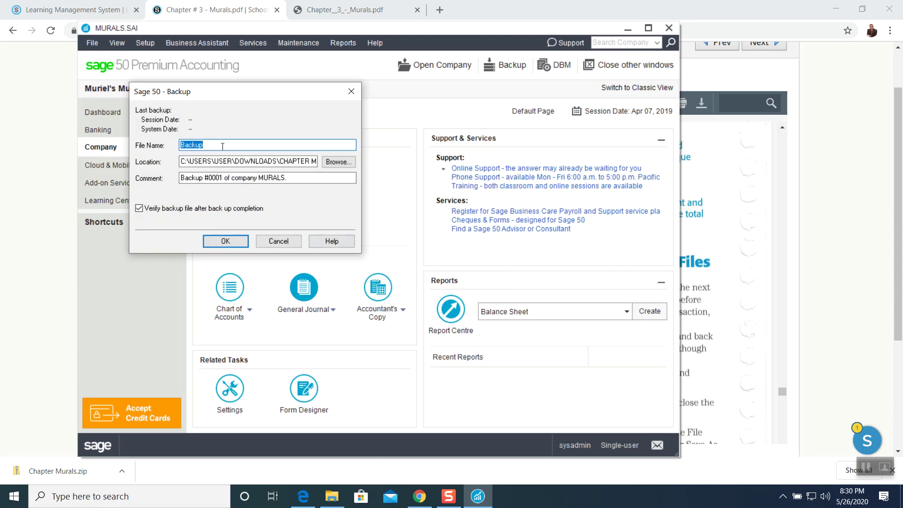
Append the student's name and ID to the 'Backup' file name, create the BACKUP folder, and finish.
key(End)
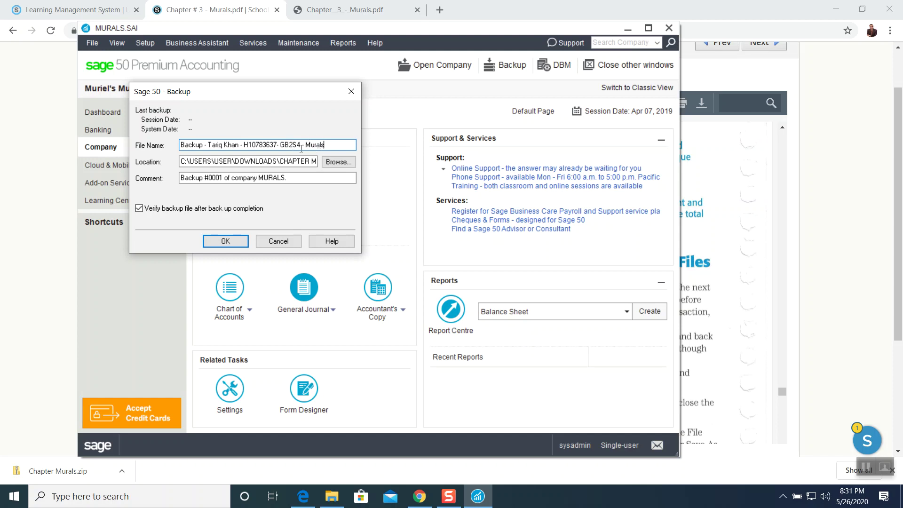
click(233, 241)
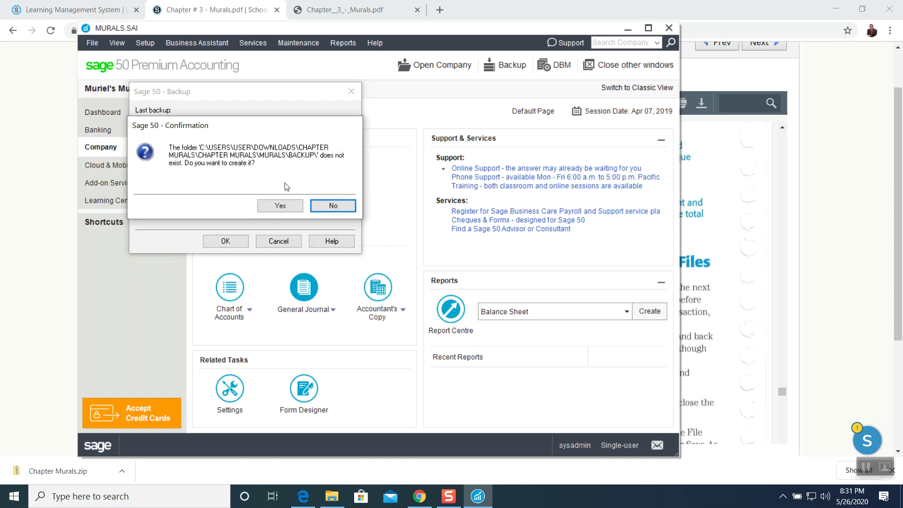
click(280, 207)
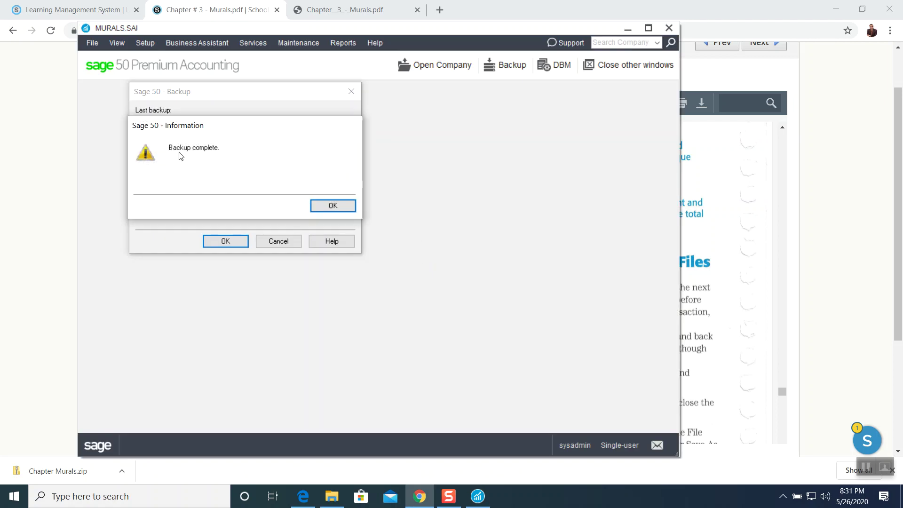
click(335, 207)
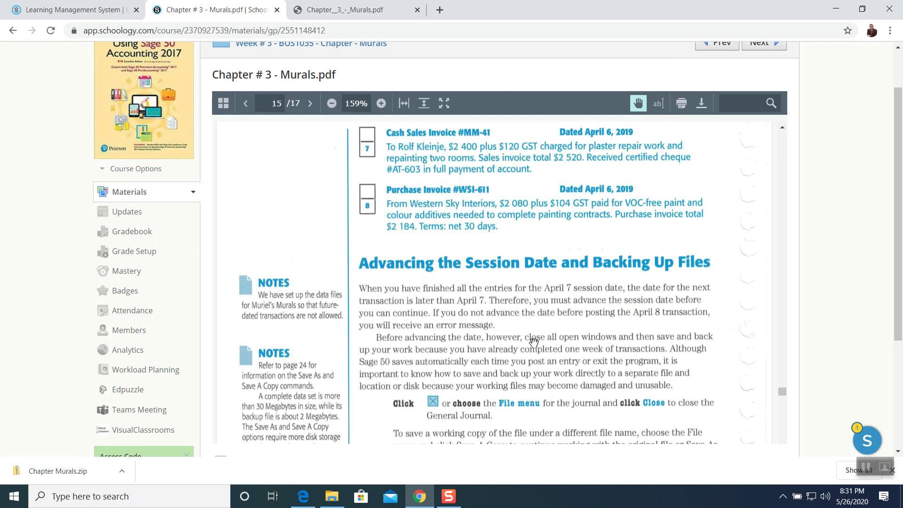
Minimize the browser and open MURALS\BACKUP to show the new 1,096 KB CAB backup file.
click(830, 13)
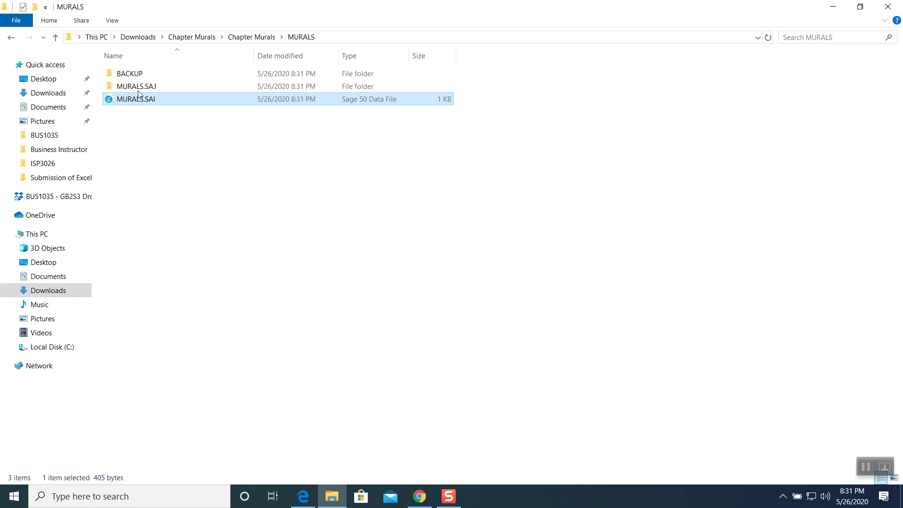
mouse_move(142, 89)
mouse_move(149, 105)
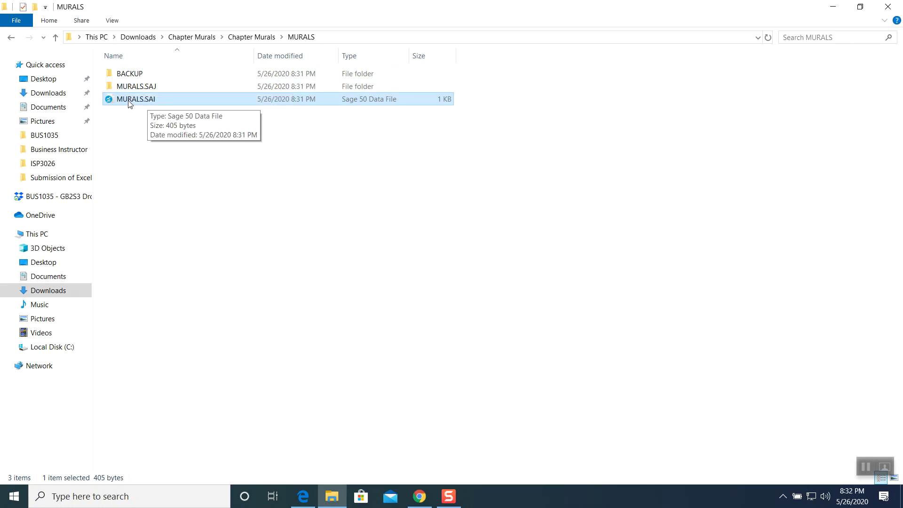
mouse_move(130, 75)
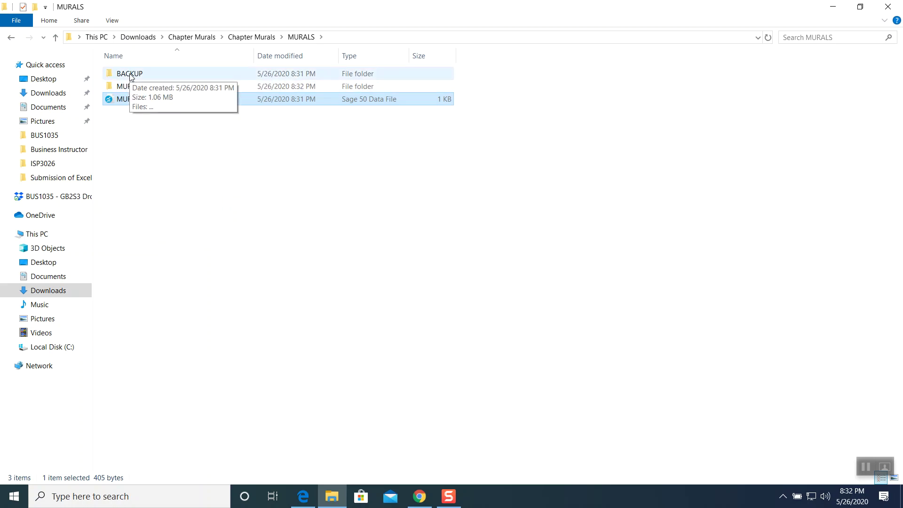
double_click(129, 74)
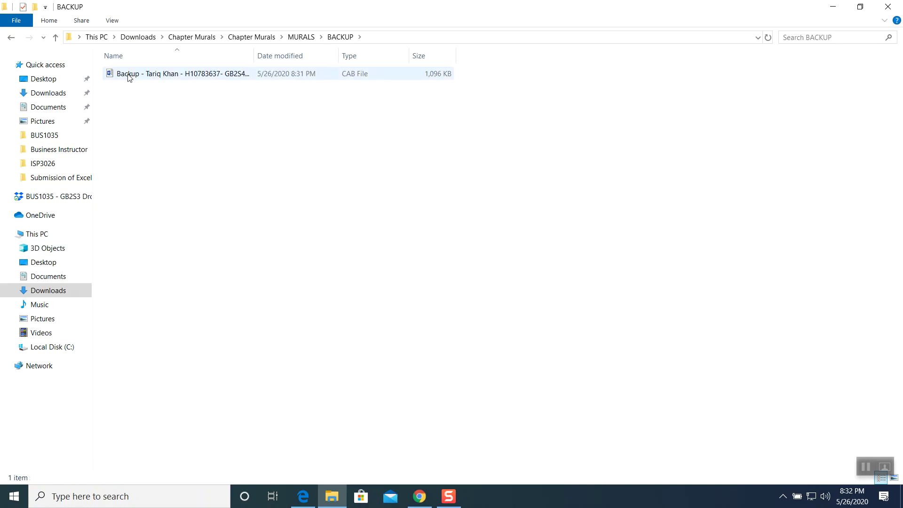
mouse_move(237, 80)
right_click(190, 75)
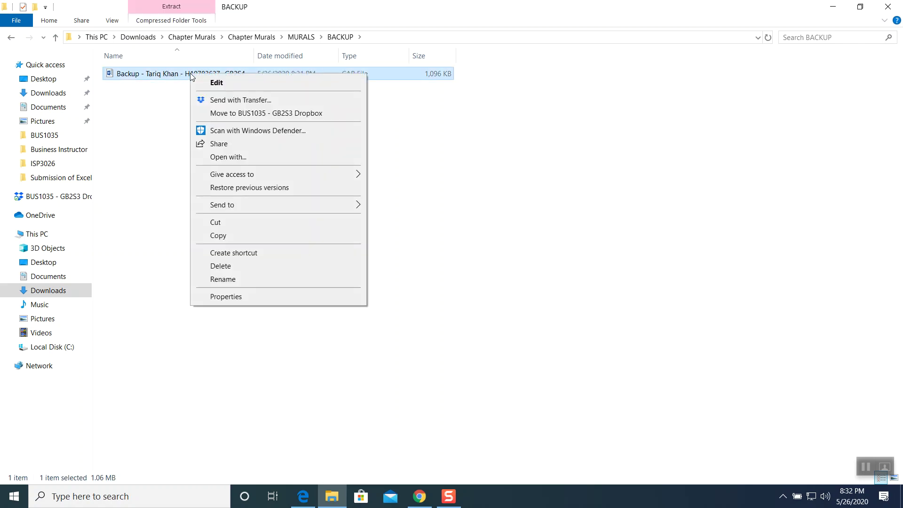
Turn on File name extensions in the folder's View options.
key(m)
click(188, 88)
click(191, 74)
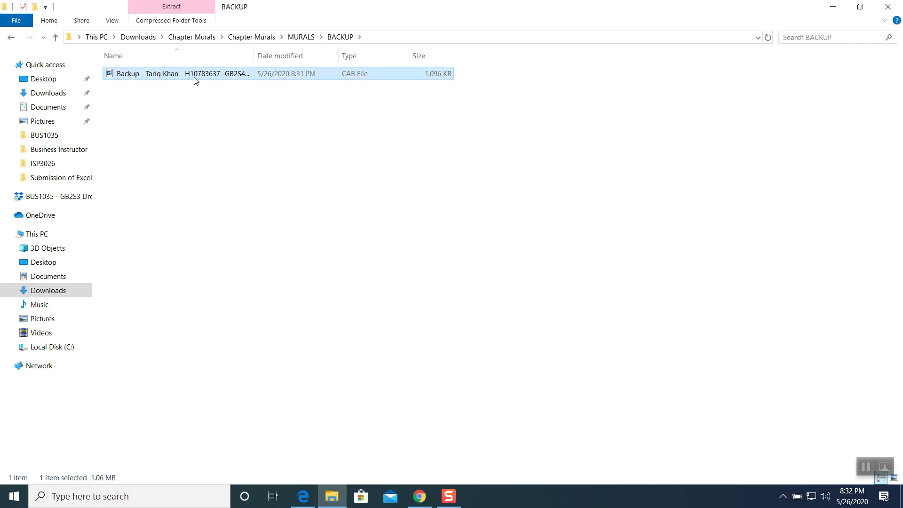
click(118, 24)
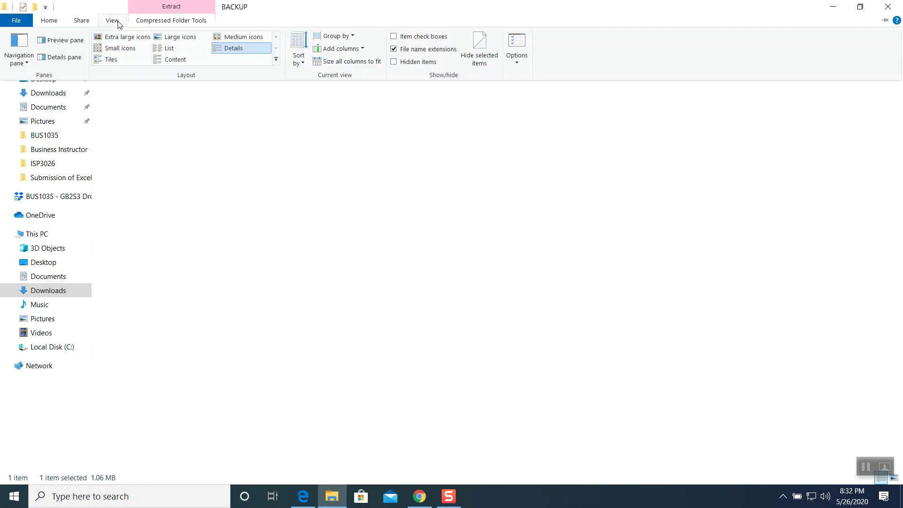
click(394, 52)
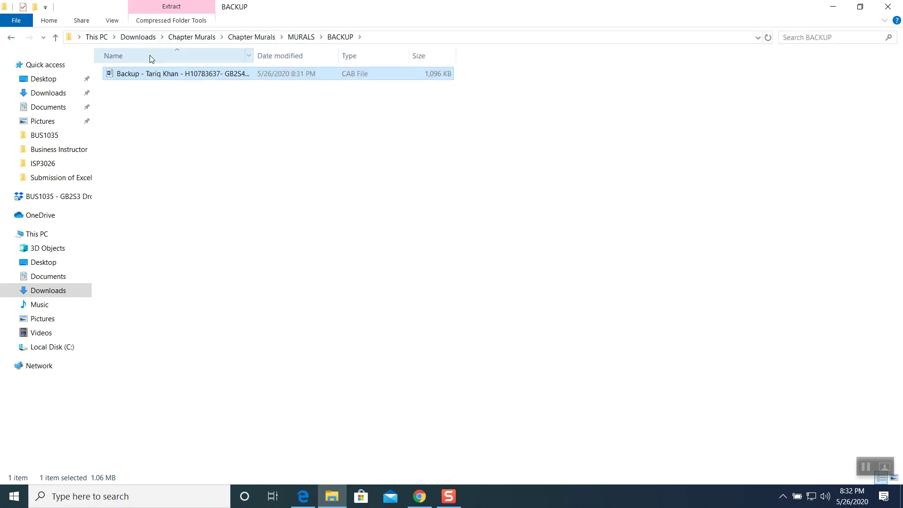
click(111, 23)
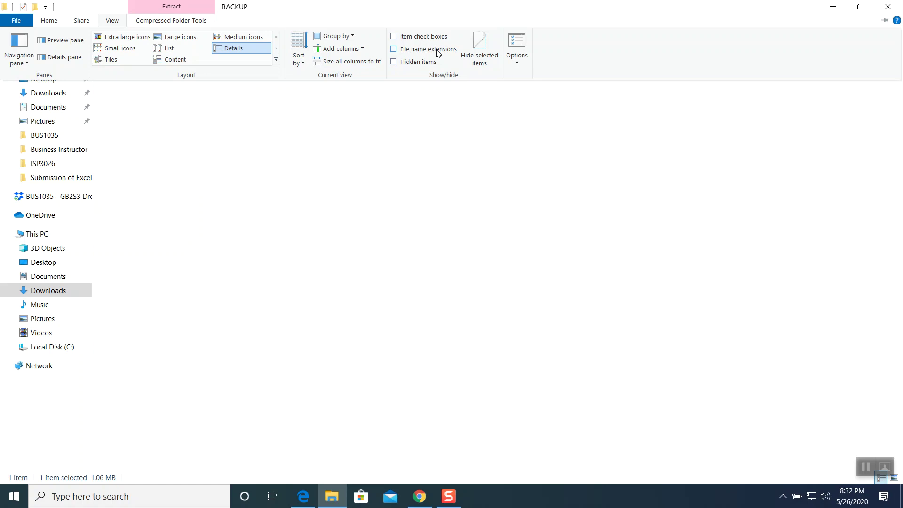
click(394, 52)
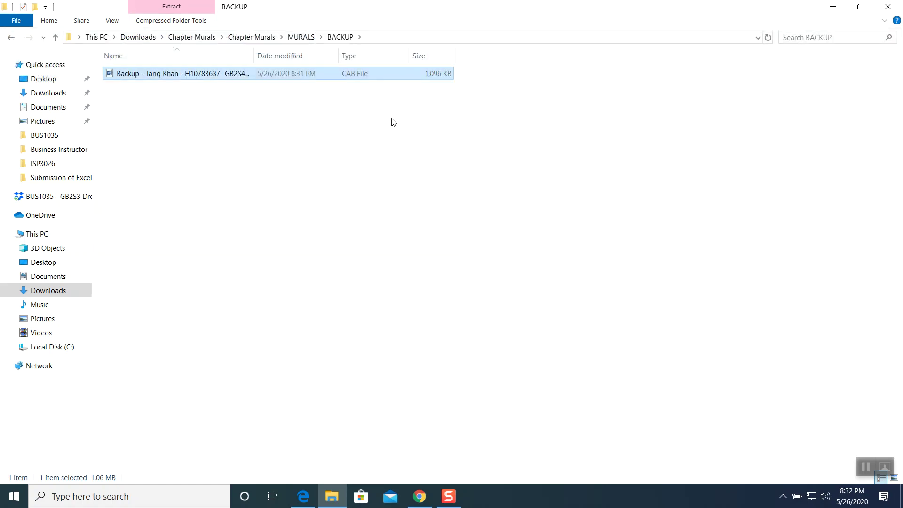
click(117, 23)
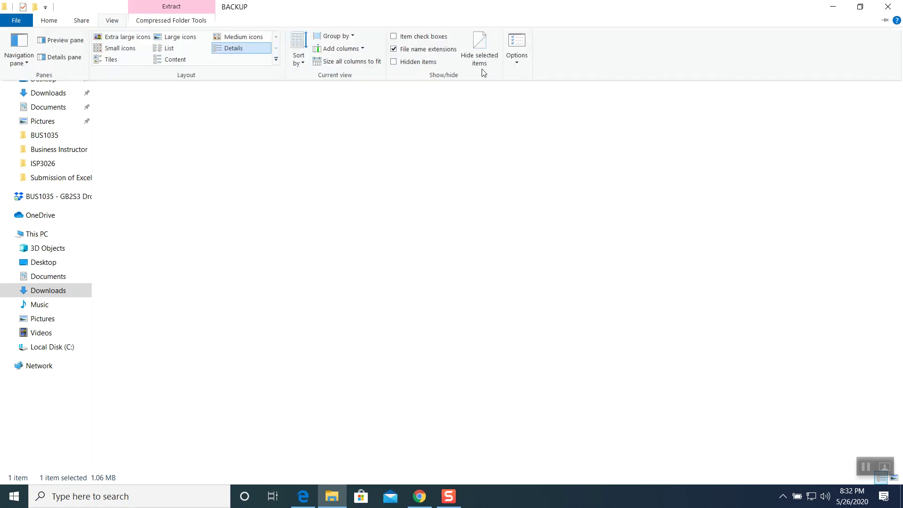
click(209, 105)
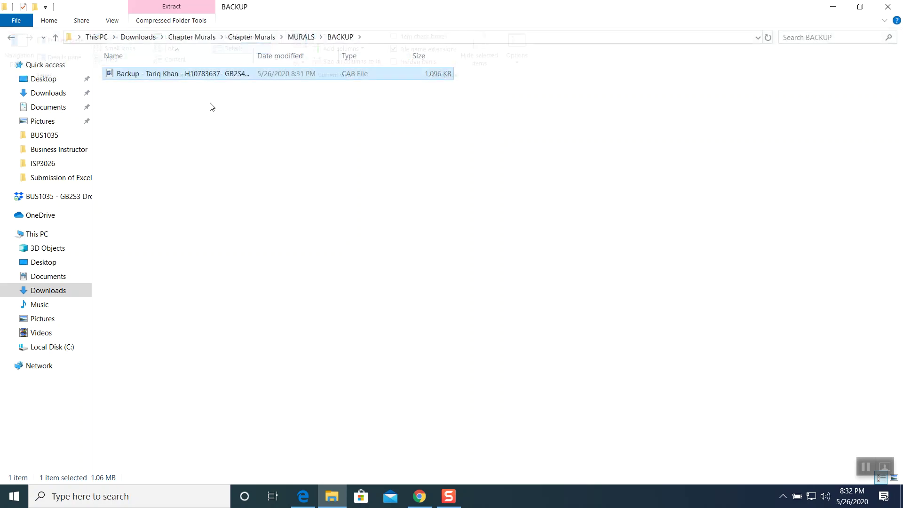
Rename the backup file's extension from .CAB to .docx and confirm the change.
click(208, 74)
click(292, 74)
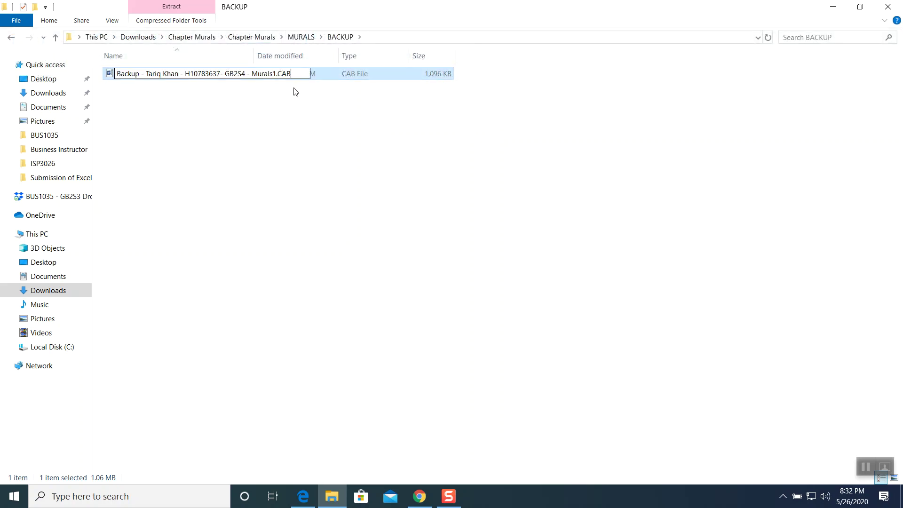
key(BackSpace)
key(BackSpace)
key(BackSpace)
text(docs)
text(x)
key(Return)
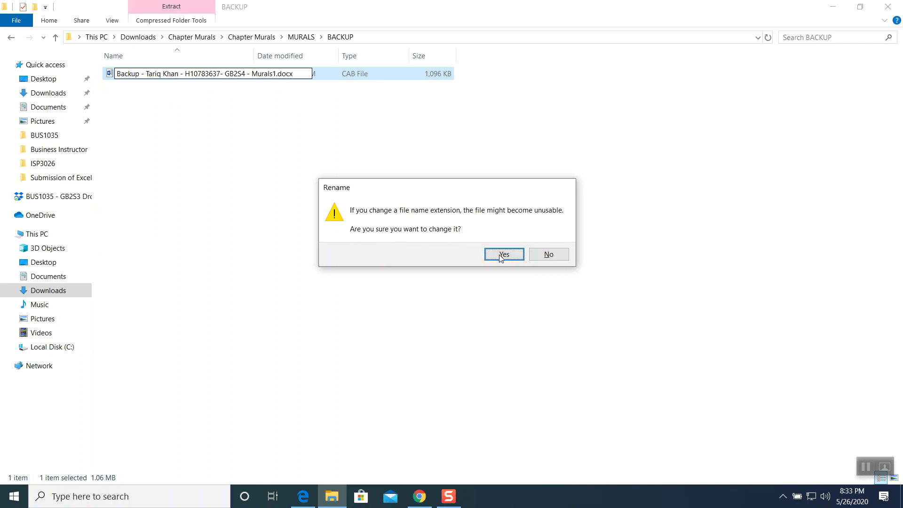
click(502, 254)
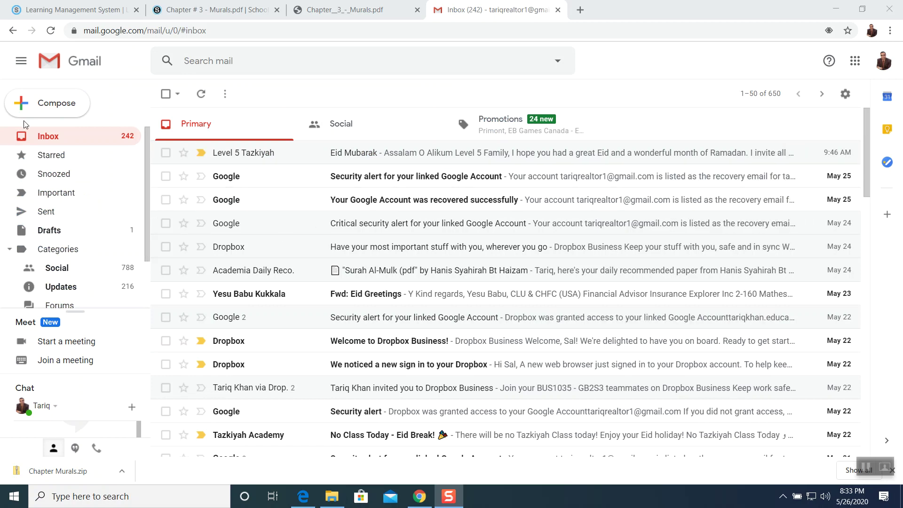
Compose a new email attaching the renamed .docx from Downloads > Chapter Murals > MURALS > BACKUP.
click(37, 114)
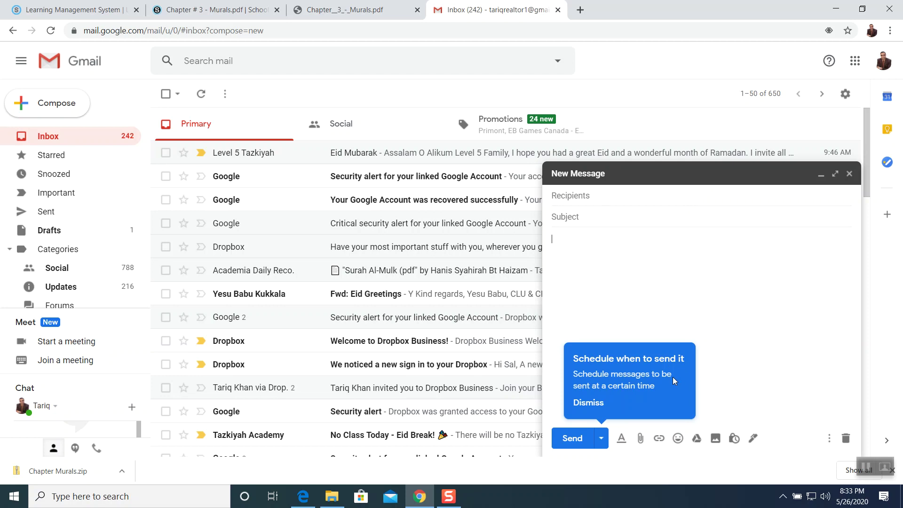
click(607, 399)
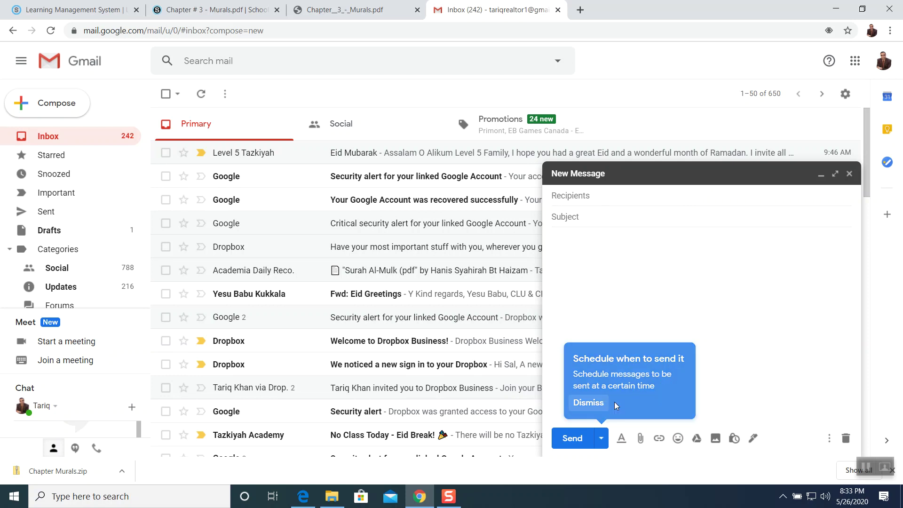
click(641, 440)
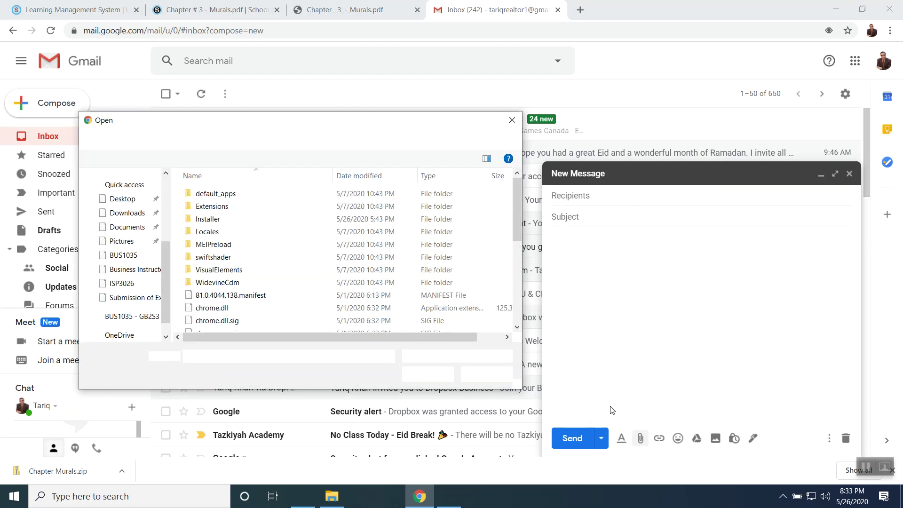
scroll(166, 251, up, 5)
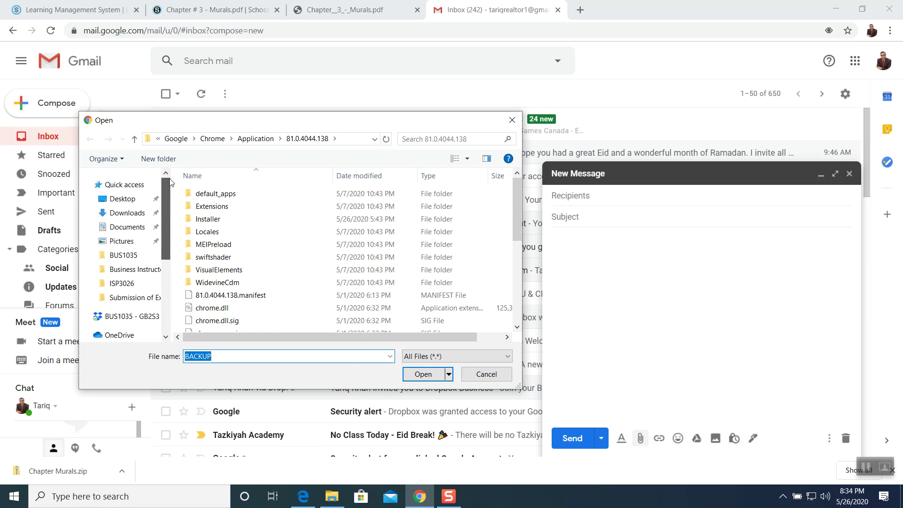
click(129, 213)
double_click(221, 232)
double_click(220, 194)
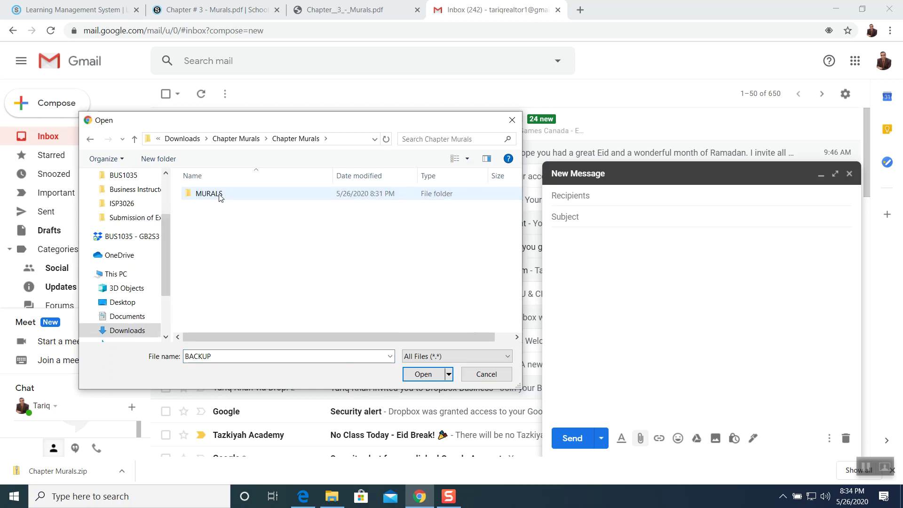
double_click(220, 195)
double_click(220, 195)
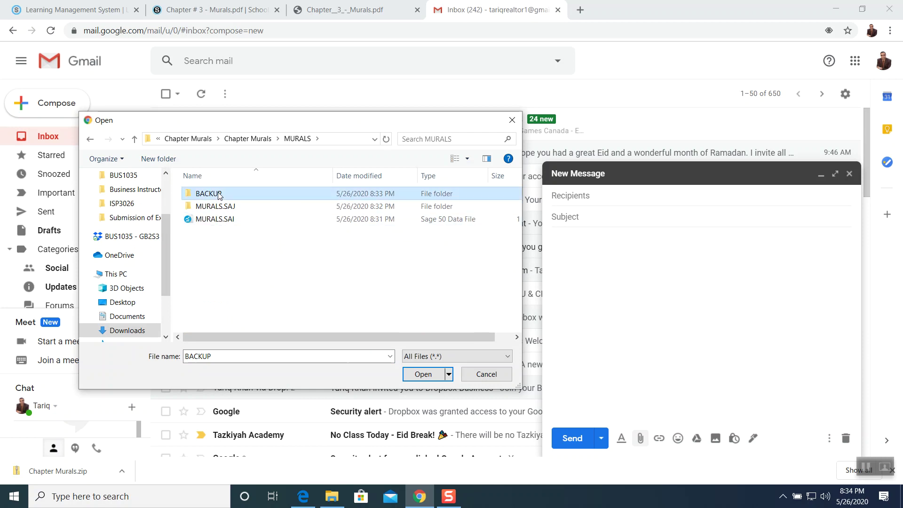
click(235, 196)
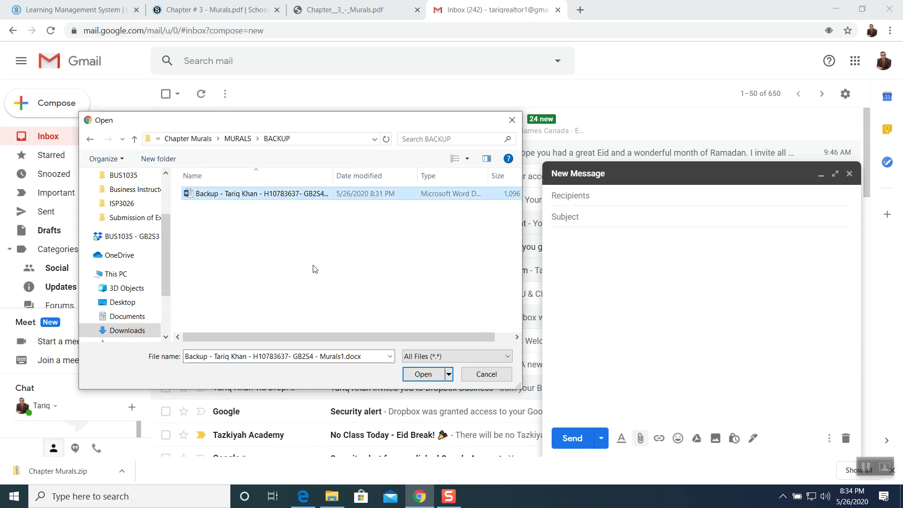
click(424, 374)
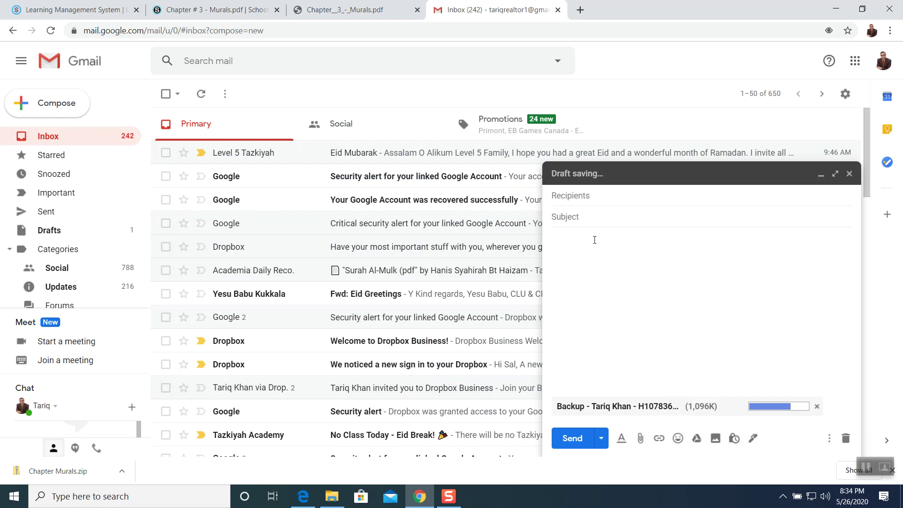
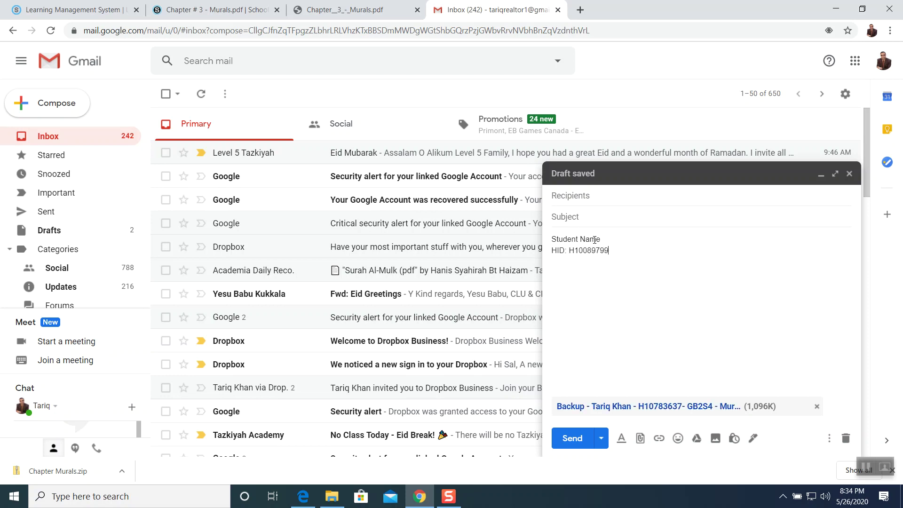
Type the body lines: Student Name with the student's HID, Class ID: GB2S1, and Phone Number.
key(Return)
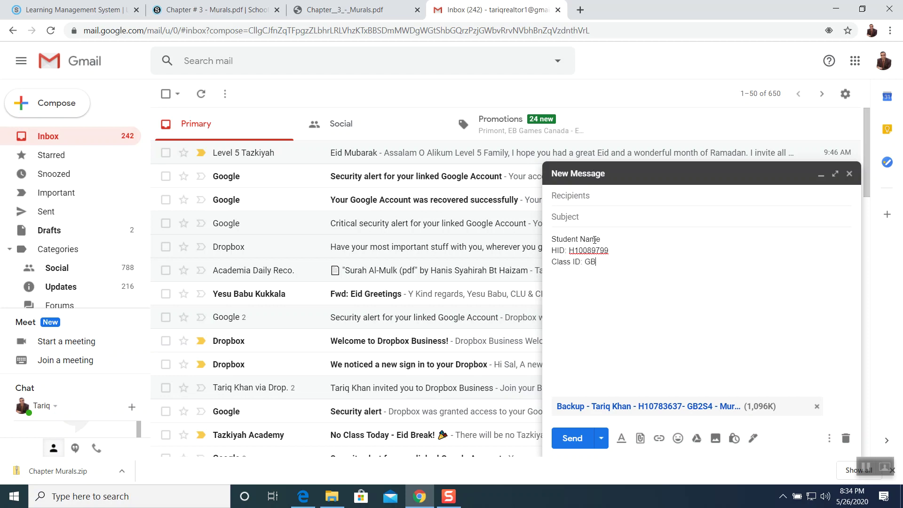
key(Return)
key(Tab)
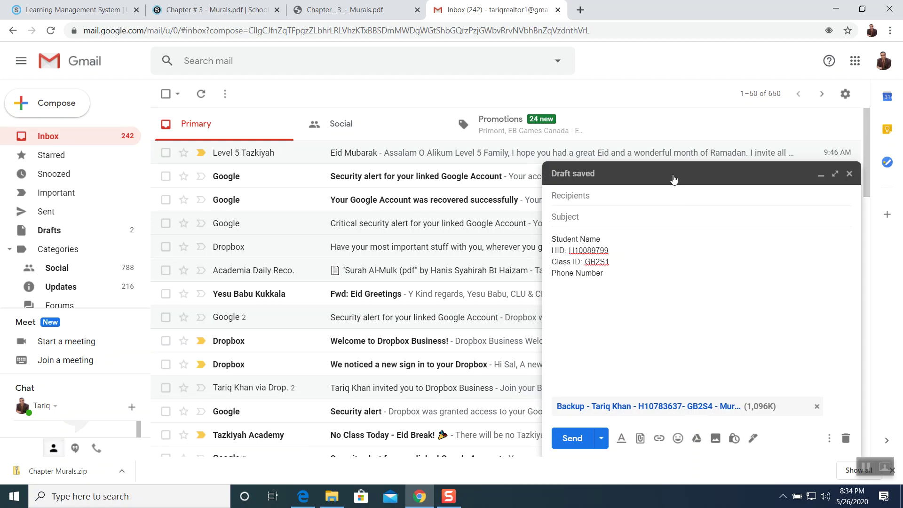
Enter the instructor's address and subject Murals, fill in the student's name, and send.
click(627, 196)
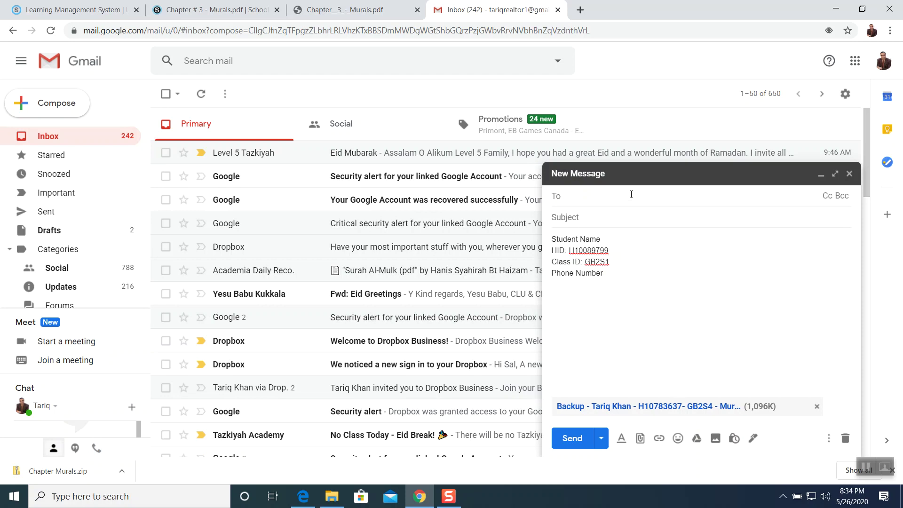
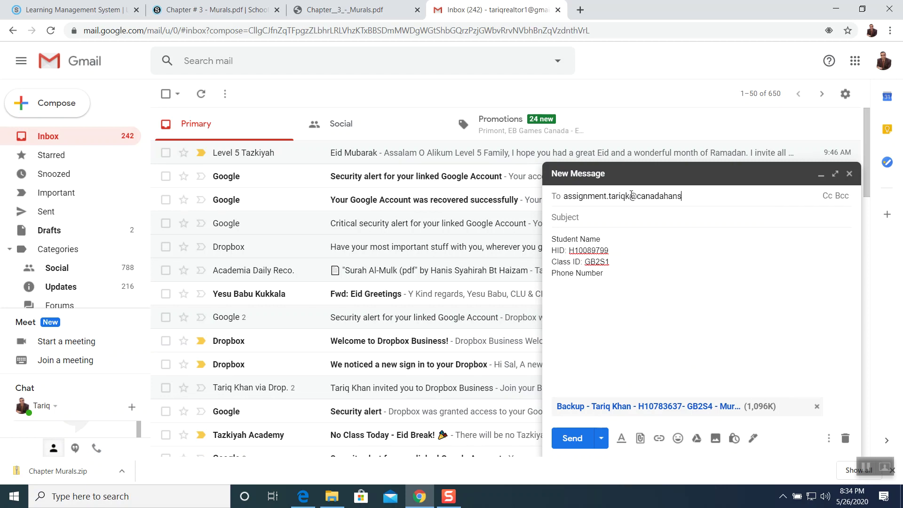
click(588, 216)
text(Murals)
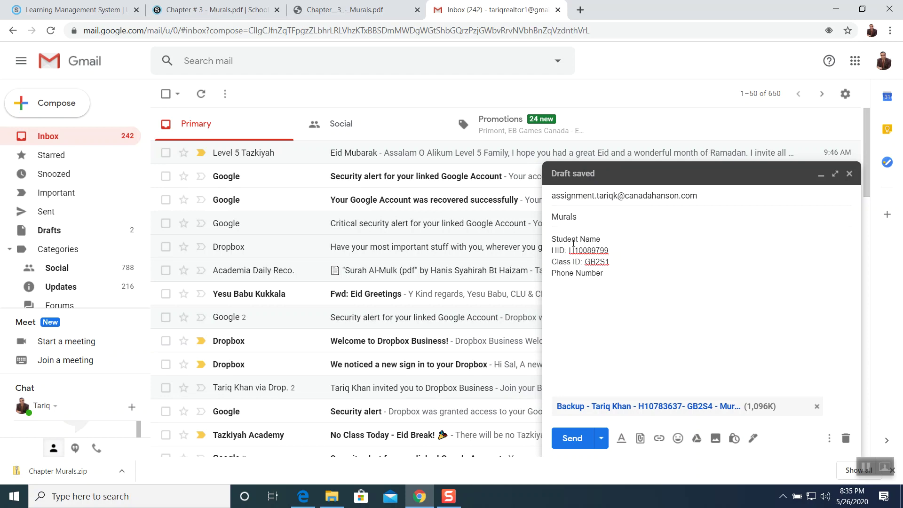
click(606, 244)
click(573, 439)
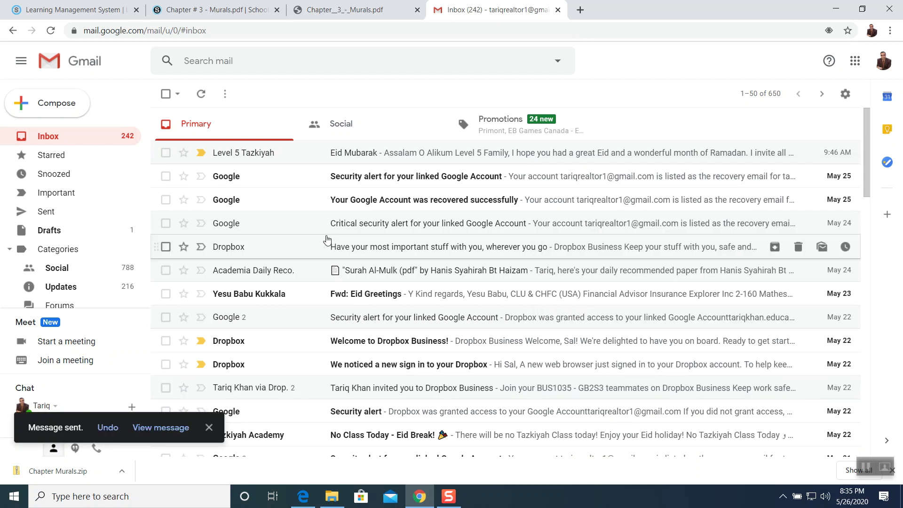
Switch from Gmail back to the Schoology Chapter # 3 - Murals.pdf tab.
click(341, 9)
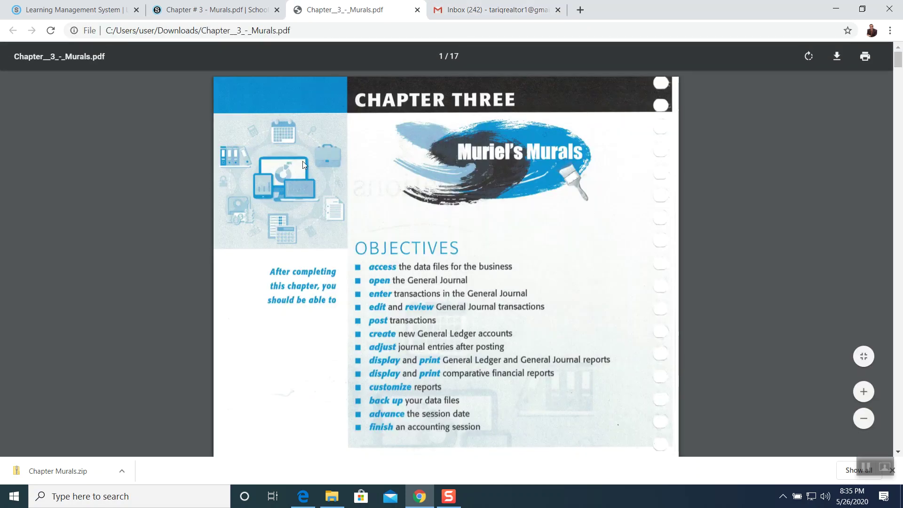
click(203, 11)
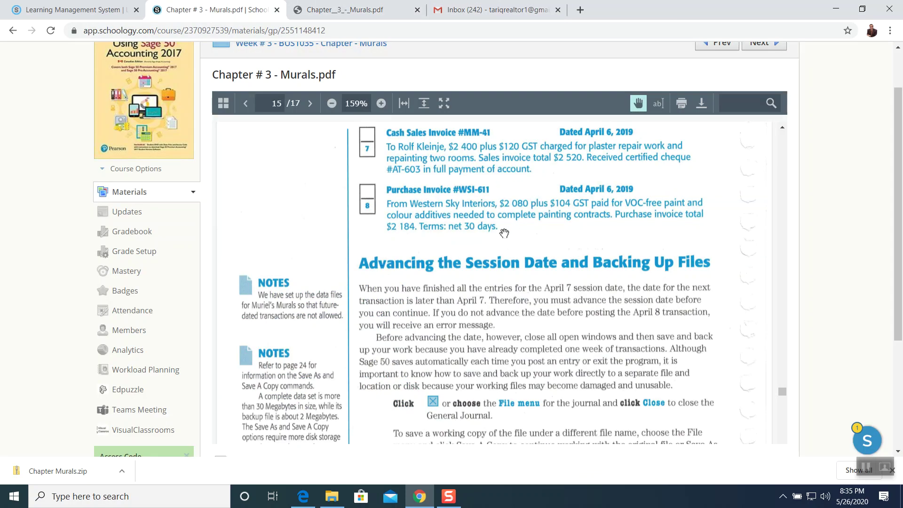